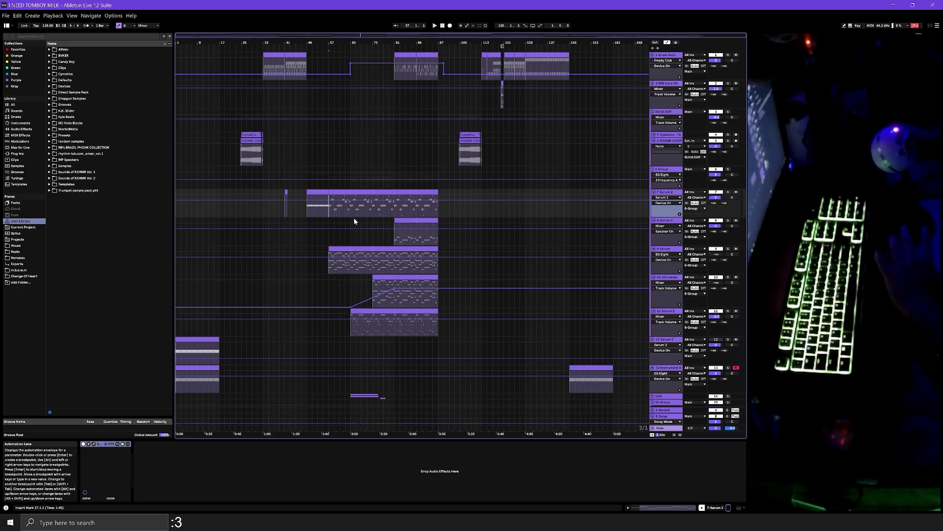
# Optimize the height of all tracks in the arrangement and look through the whole track list.
pyautogui.click(354, 228)
pyautogui.click(442, 207)
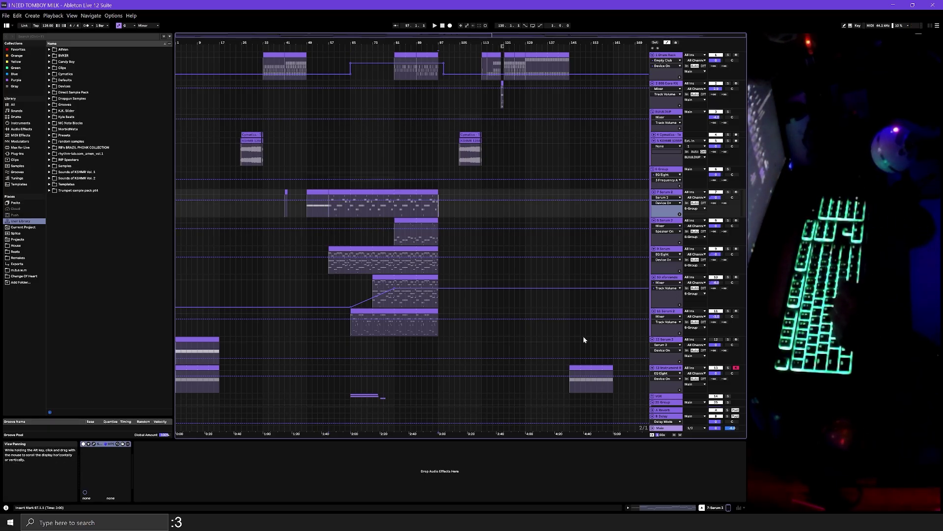
pyautogui.scroll(-10, 600, 330)
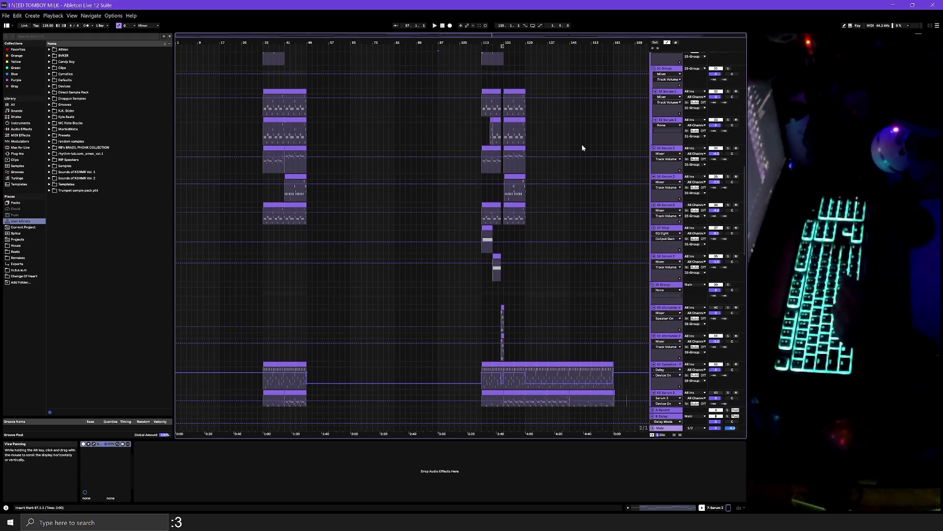
pyautogui.press('h')
pyautogui.click(606, 200)
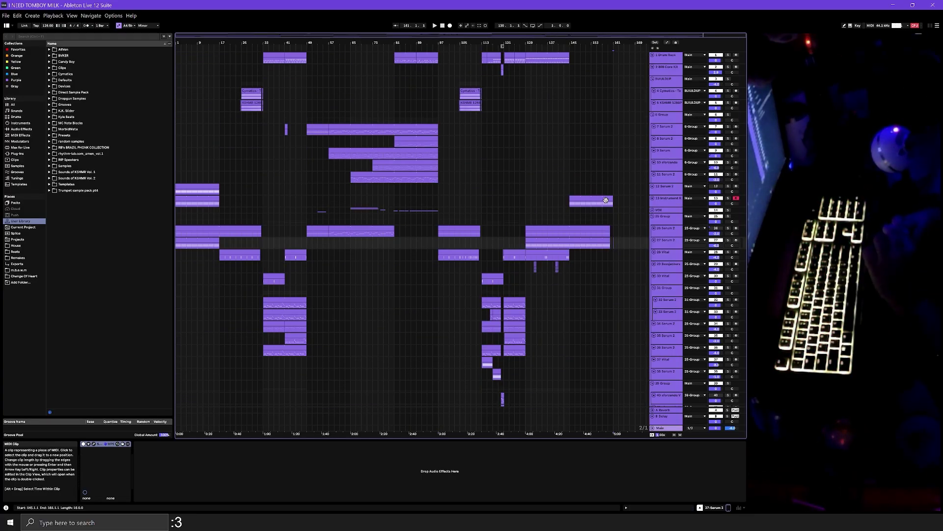
pyautogui.click(631, 200)
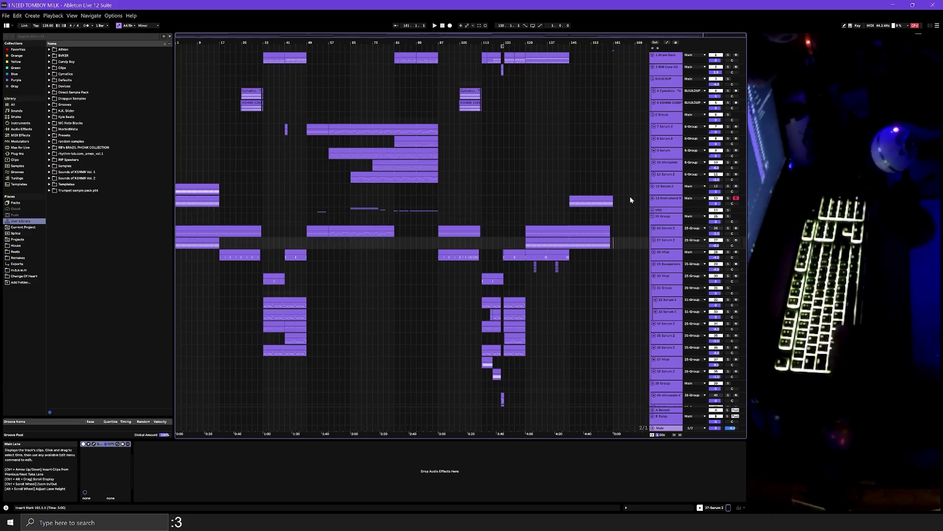
pyautogui.scroll(-10, 621, 207)
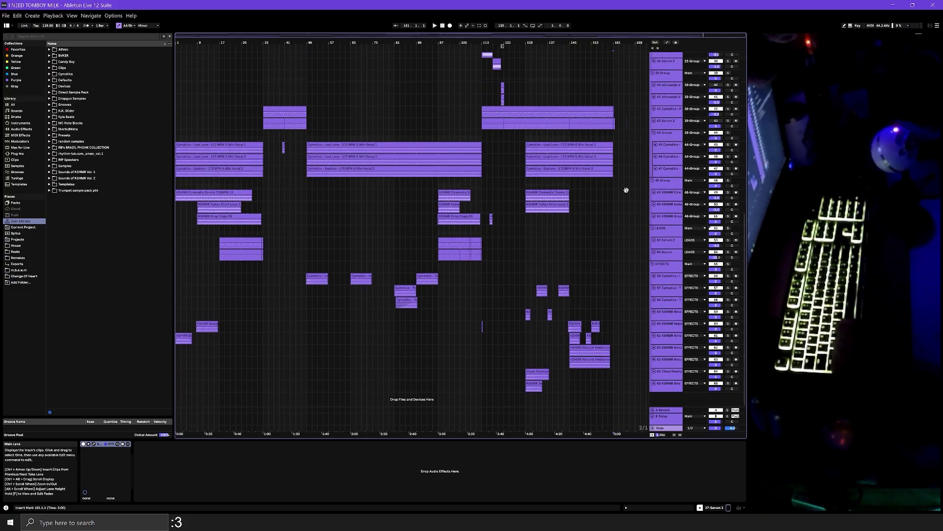
pyautogui.scroll(8, 638, 265)
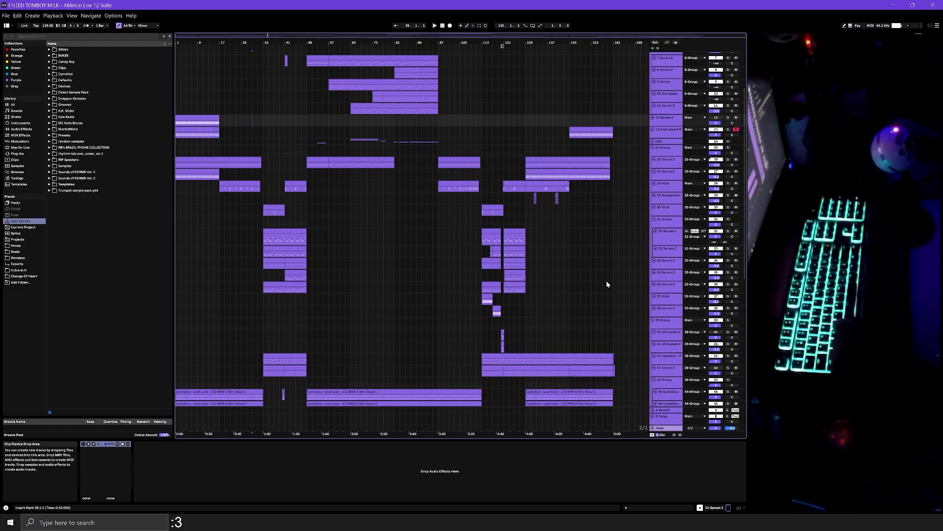
pyautogui.scroll(5, 672, 58)
# Enlarge the Drum Rack and 808 Core Kit tracks, and select the two sample tracks in the BUIULDUP group.
pyautogui.click(672, 58)
pyautogui.click(672, 68)
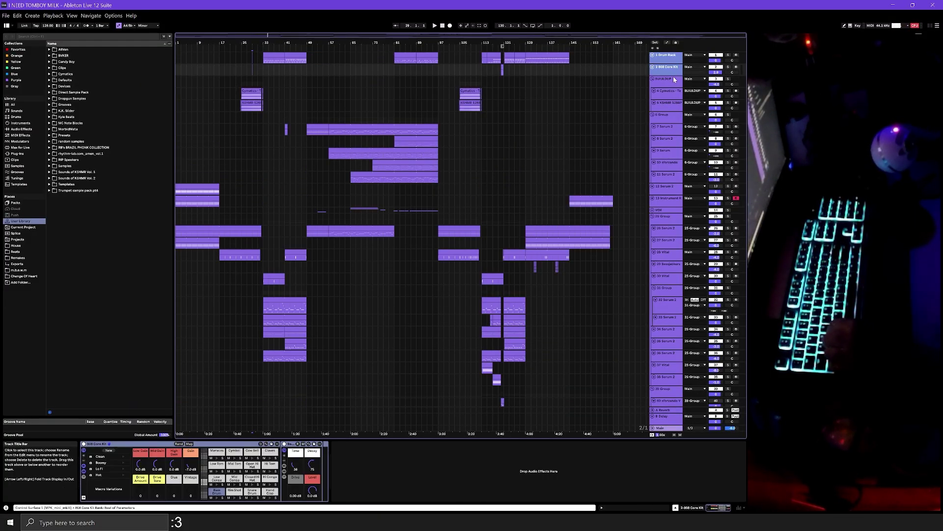
pyautogui.moveTo(675, 74)
pyautogui.mouseDown()
pyautogui.moveTo(675, 101)
pyautogui.moveTo(676, 92)
pyautogui.mouseUp()
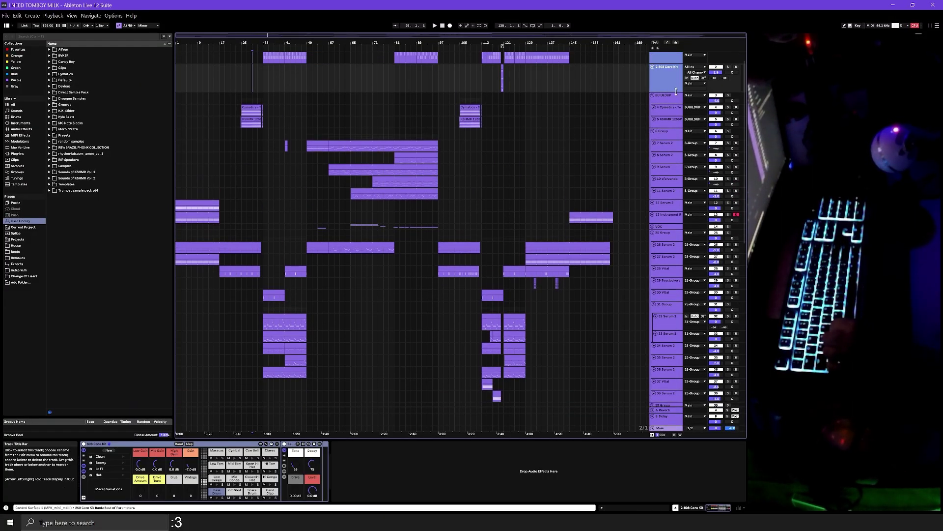
pyautogui.click(669, 107)
pyautogui.keyDown('shift'); pyautogui.click(668, 119); pyautogui.keyUp('shift')
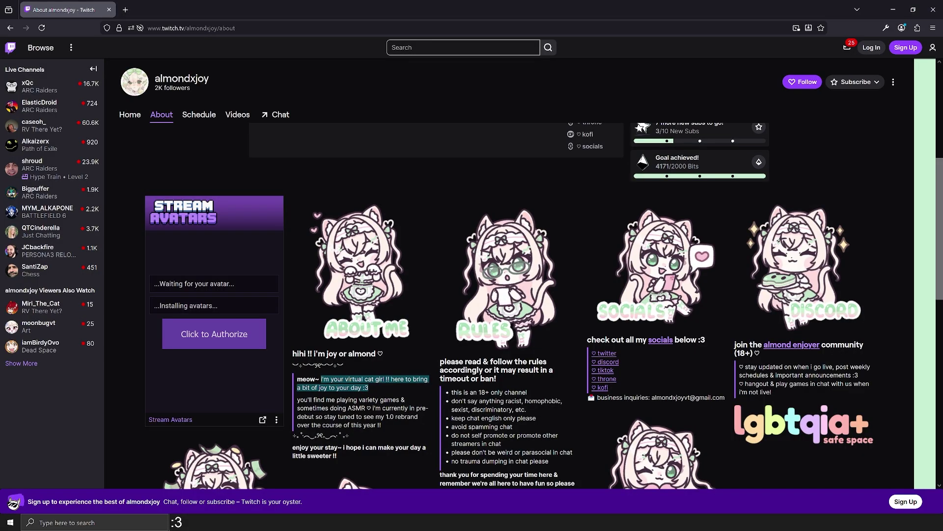
# Look through the Twitch channel's About page in the browser and close the browser.
pyautogui.click(390, 394)
pyautogui.scroll(-3, 428, 394)
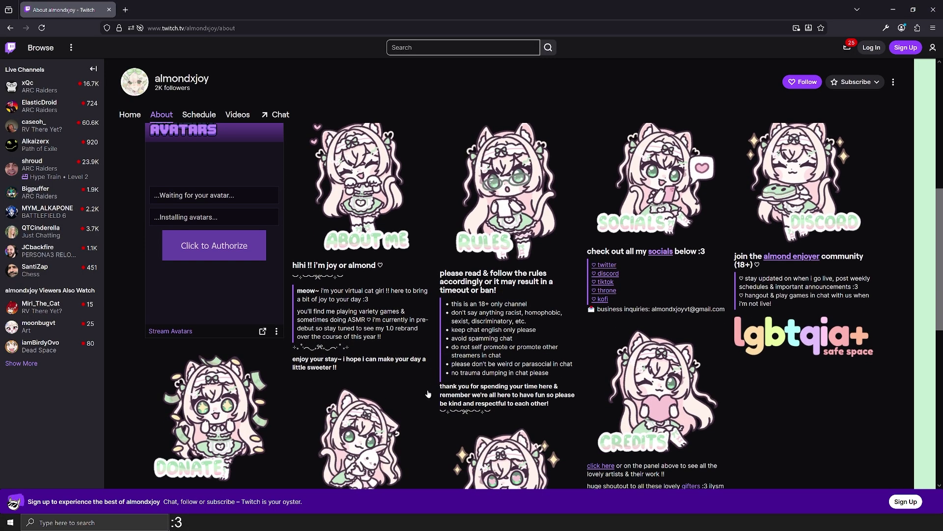
pyautogui.scroll(8, 393, 359)
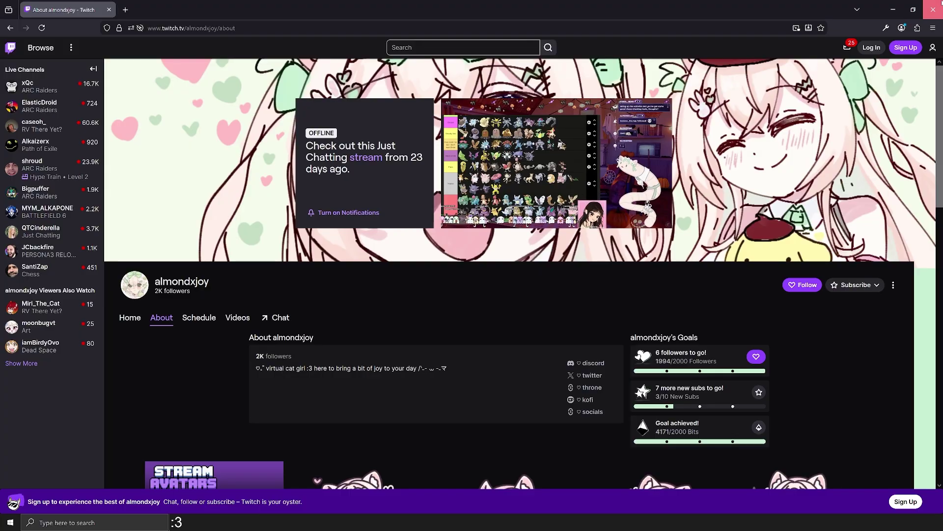
pyautogui.click(936, 4)
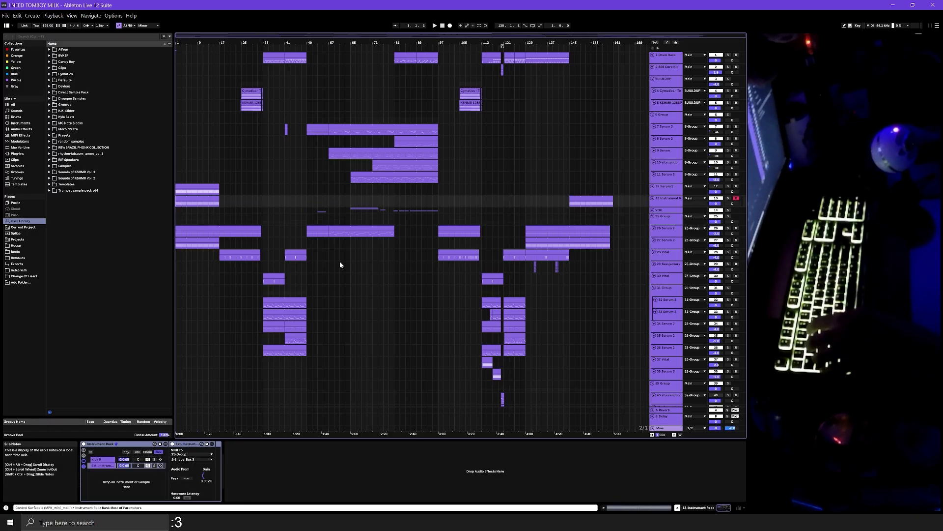
# Look over the arrangement's tracks in Ableton Live and play the song from the start.
pyautogui.scroll(-10, 389, 206)
pyautogui.scroll(12, 215, 296)
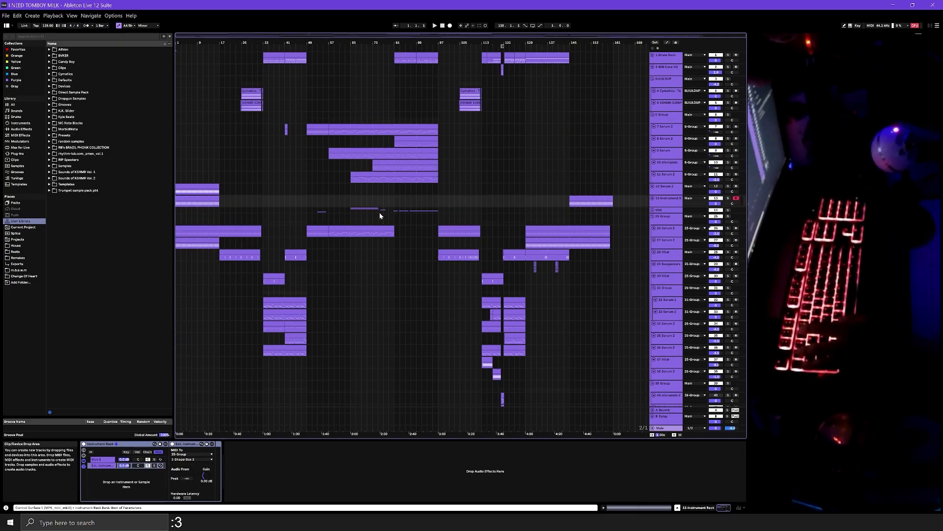
pyautogui.press('space')
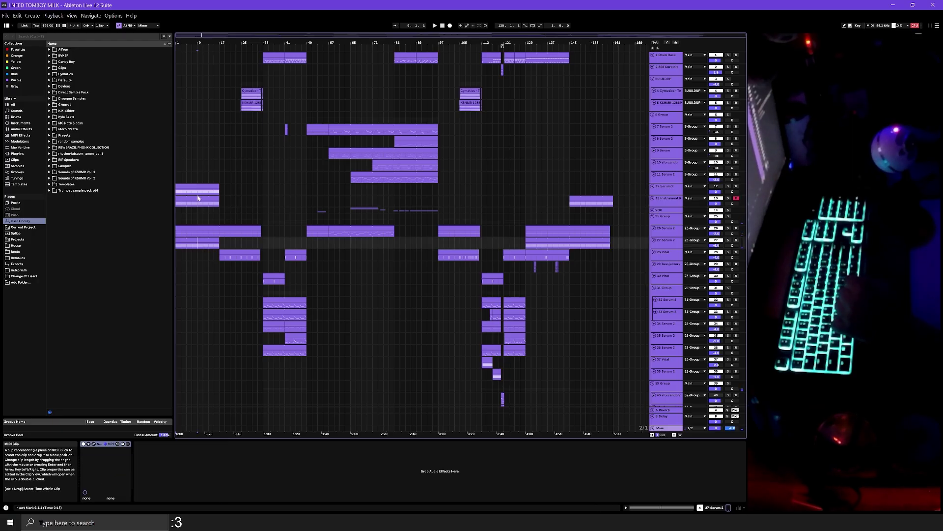
# Open Serum 2 on track 12 and toggle its noise oscillator off and on to compare the kick sound.
pyautogui.click(200, 193)
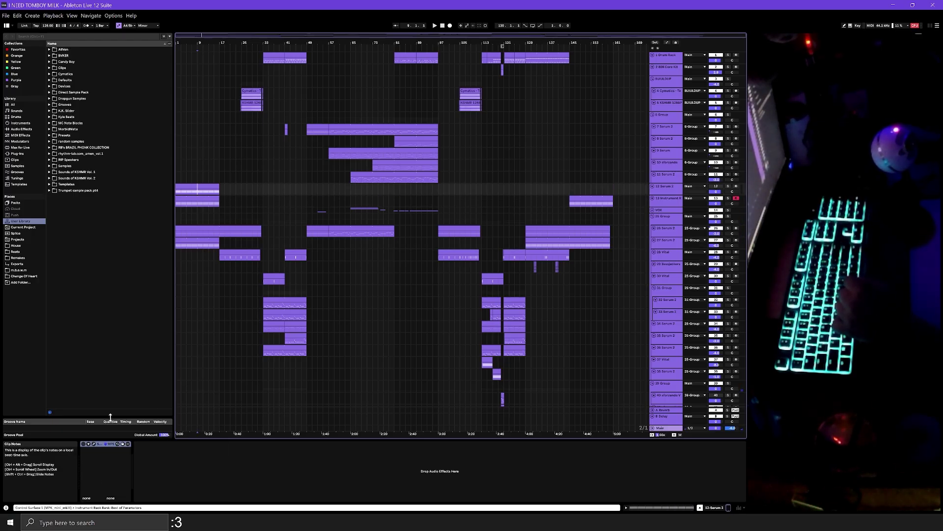
pyautogui.click(84, 445)
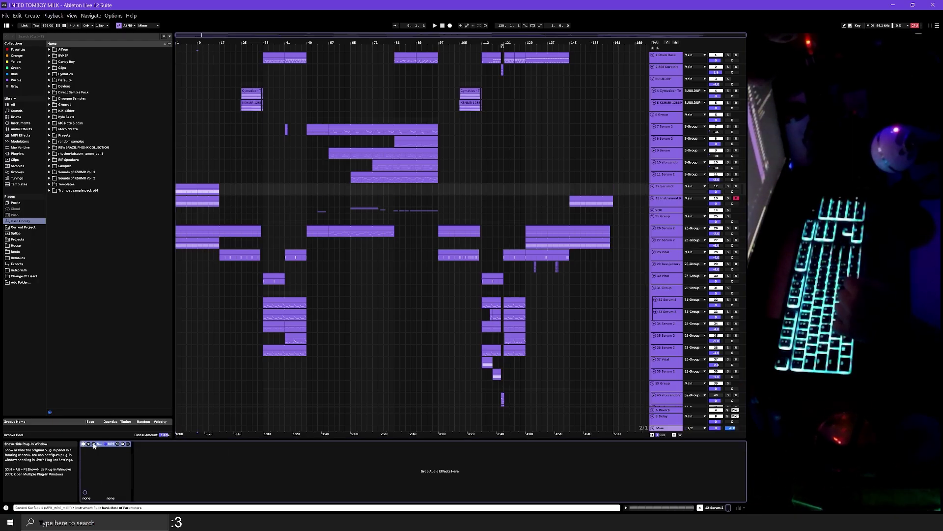
pyautogui.moveTo(166, 120); pyautogui.dragTo(245, 112)
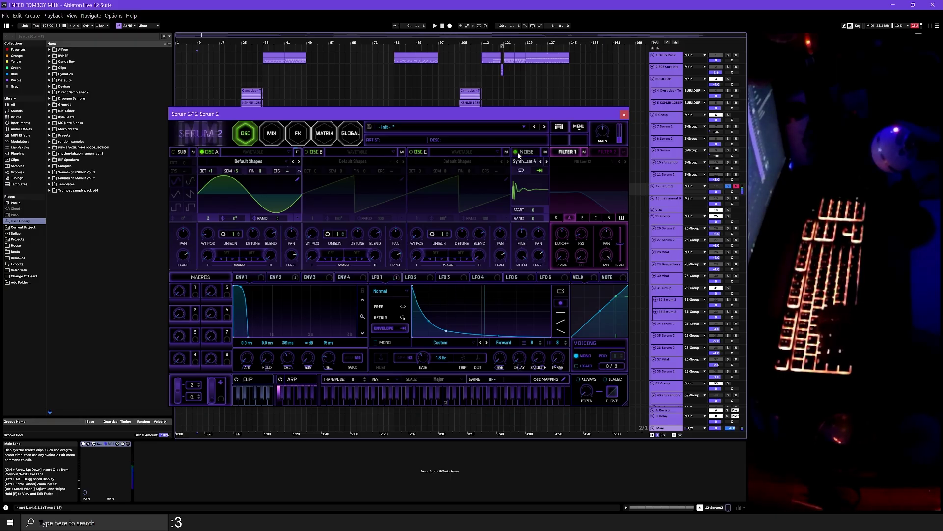
pyautogui.click(516, 153)
pyautogui.click(516, 153)
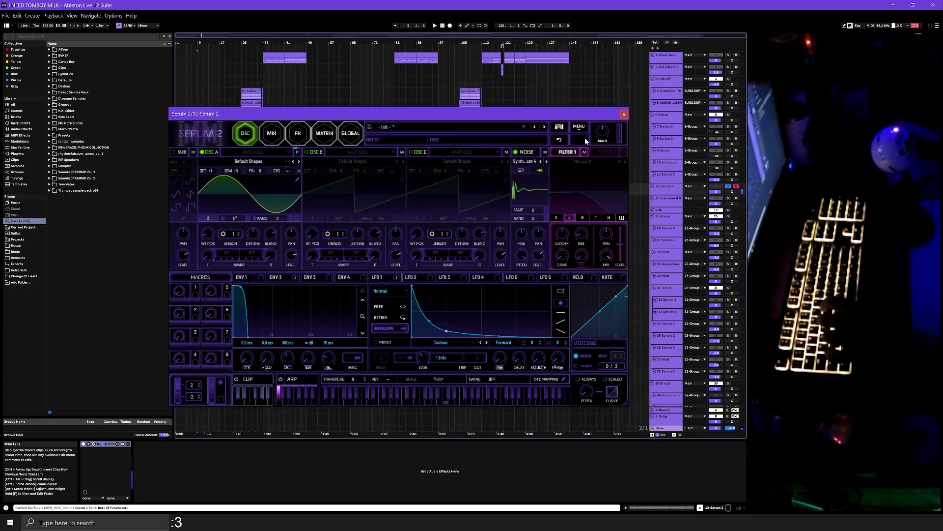
pyautogui.click(525, 162)
pyautogui.click(534, 173)
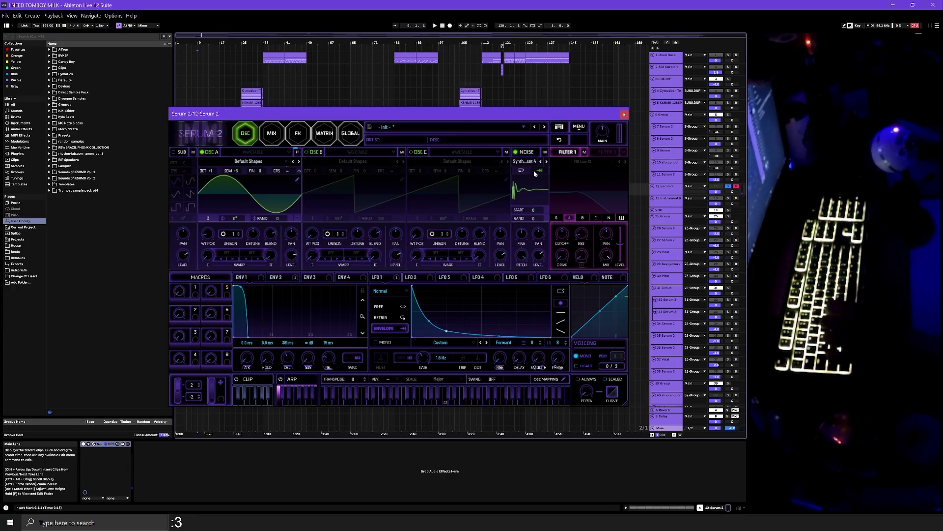
# Arm track 13 and inspect the kick chain and the external instrument chain in its Instrument Rack.
pyautogui.click(202, 201)
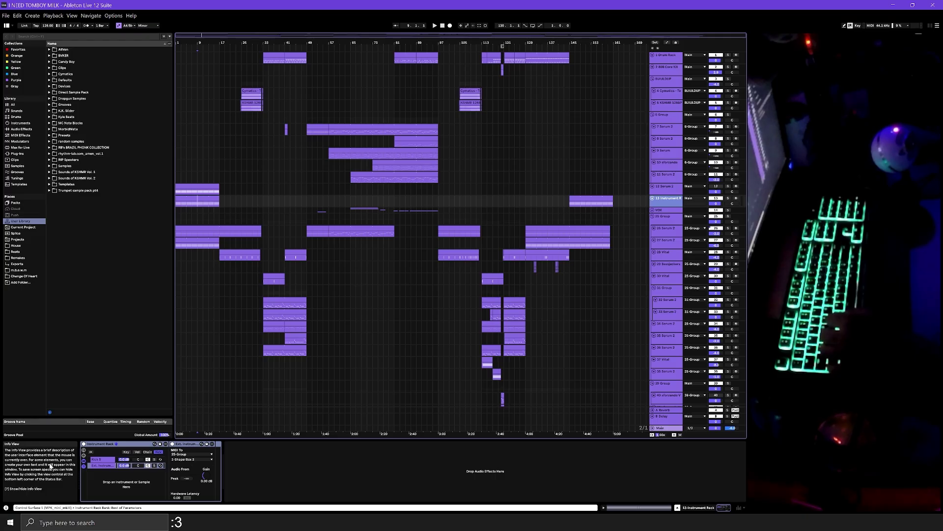
pyautogui.click(96, 458)
pyautogui.click(735, 199)
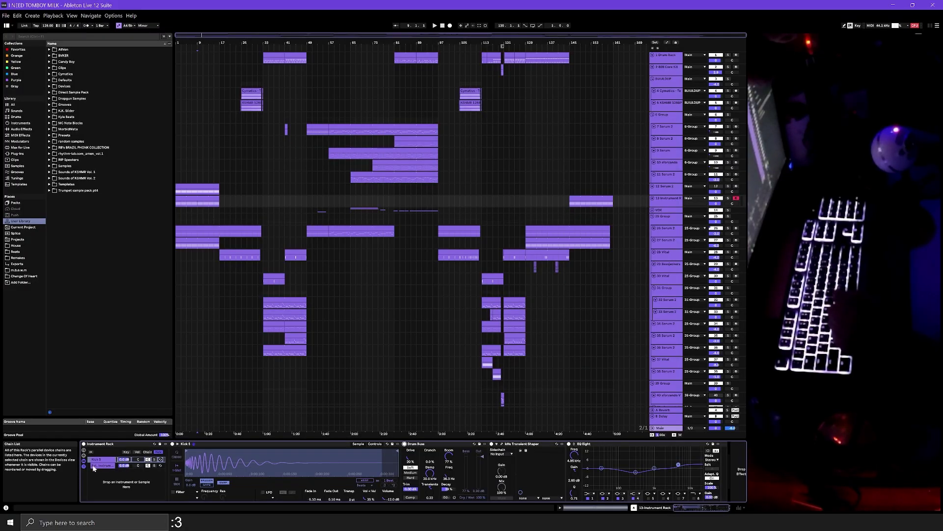
pyautogui.press('Down')
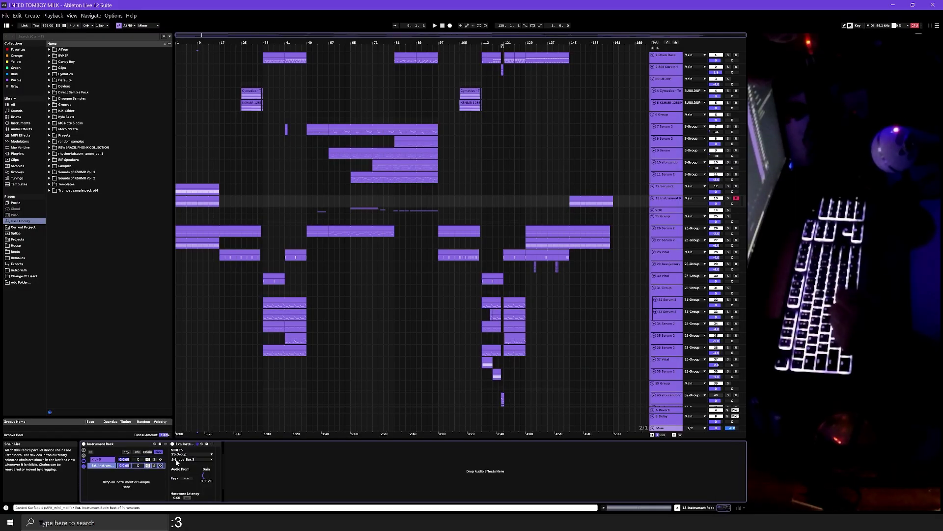
# Inspect the volume curve in the first ShaperBox 3 on the 25 Group track and close the plug-in.
pyautogui.click(662, 216)
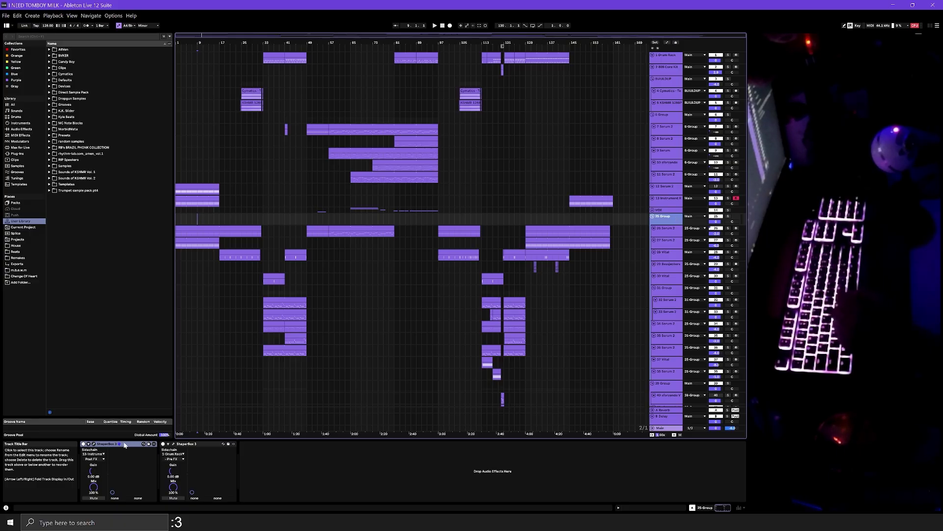
pyautogui.click(93, 444)
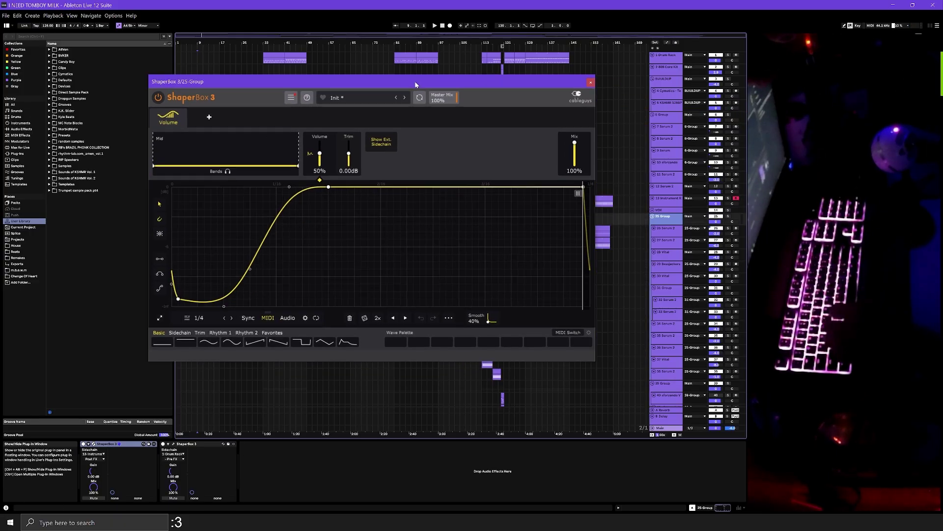
pyautogui.moveTo(415, 82); pyautogui.dragTo(482, 76)
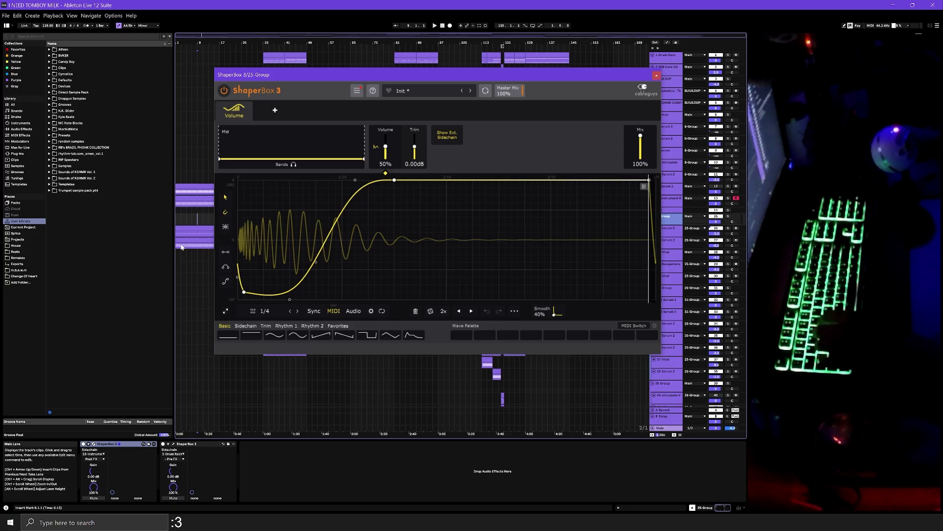
pyautogui.click(178, 216)
pyautogui.click(656, 76)
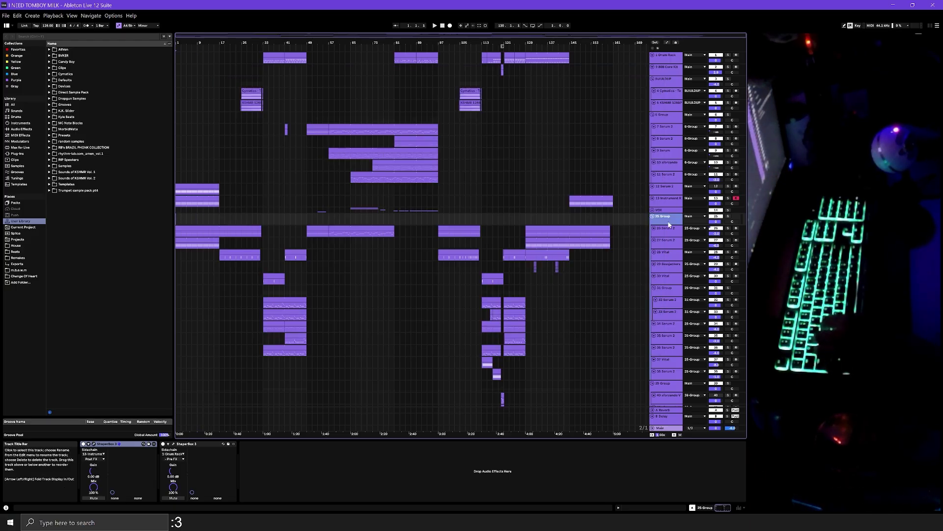
# Solo the 25 Group track and play the intro from bar 1 with its first ShaperBox 3 bypassed.
pyautogui.click(670, 227)
pyautogui.click(663, 216)
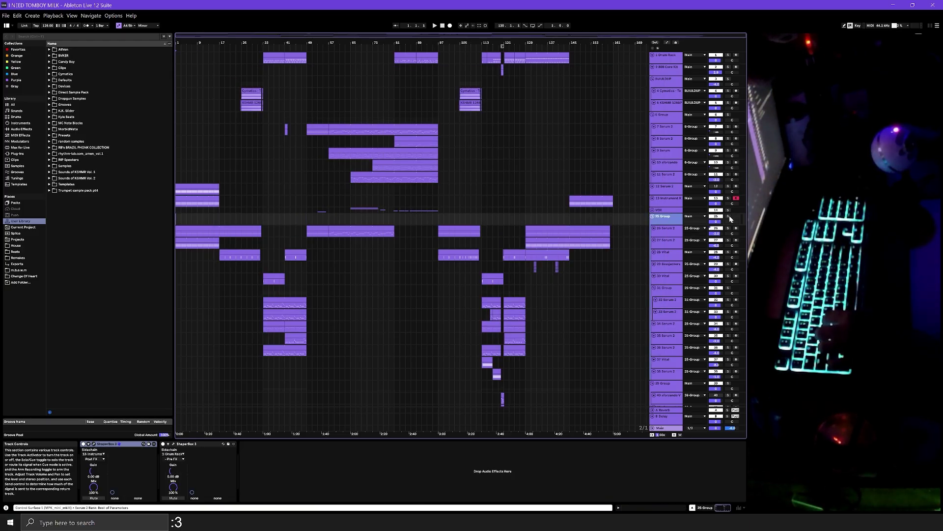
pyautogui.click(82, 475)
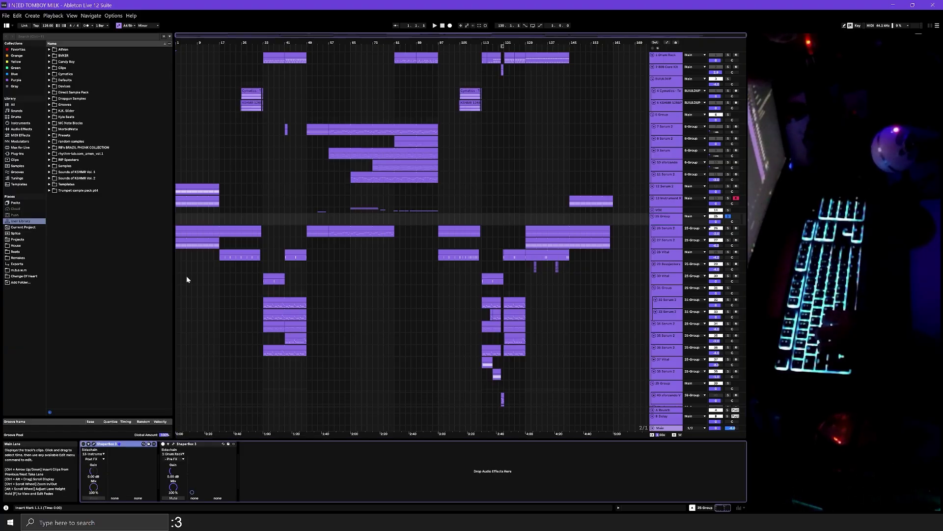
pyautogui.press('space')
pyautogui.click(179, 237)
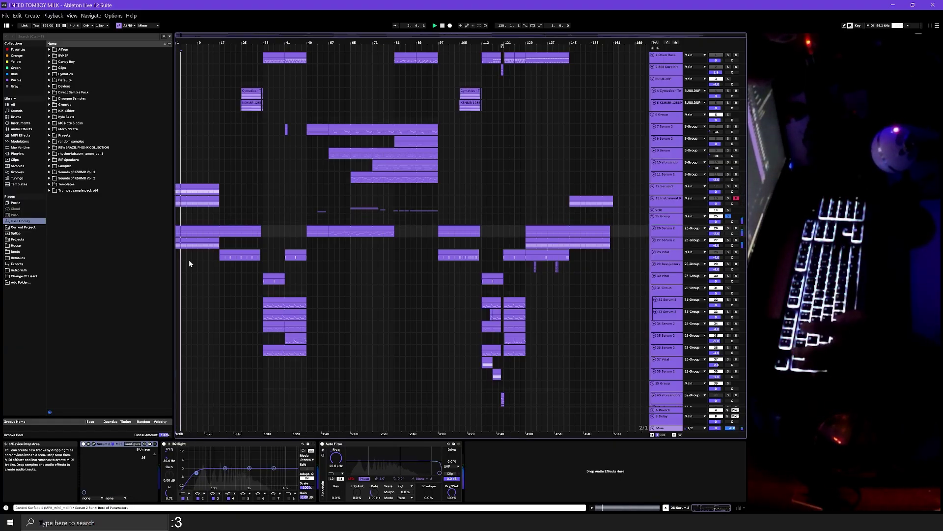
pyautogui.press('space')
# Open Serum 2 on track 26 and examine oscillator A and the full decay of Envelope 1.
pyautogui.scroll(3, 185, 259)
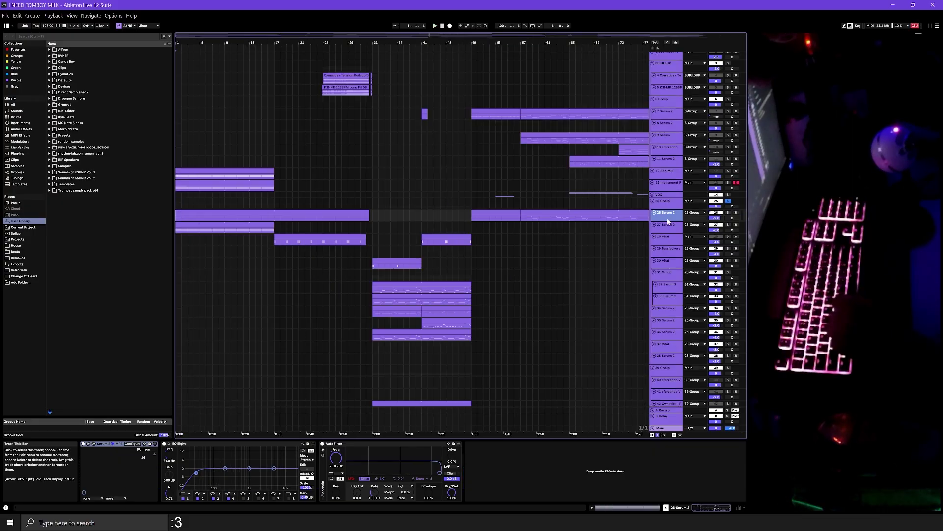
pyautogui.click(94, 444)
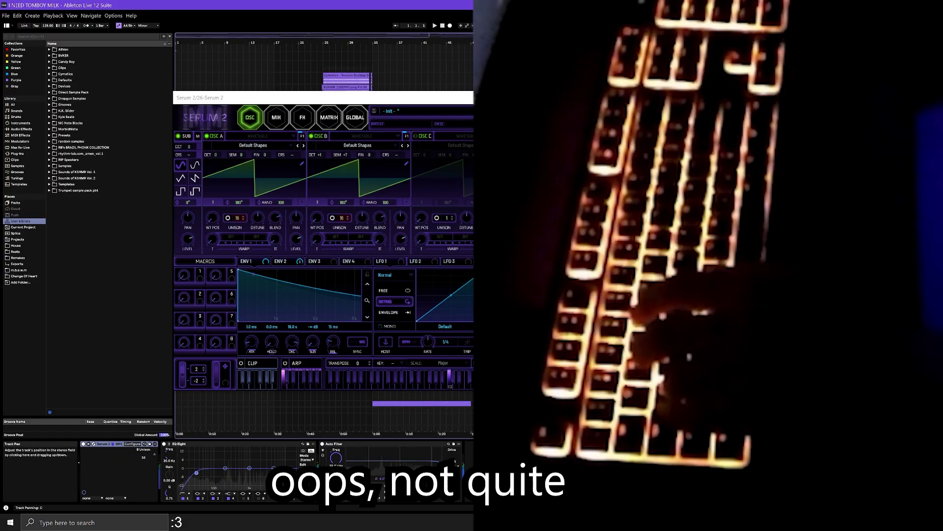
pyautogui.press('z')
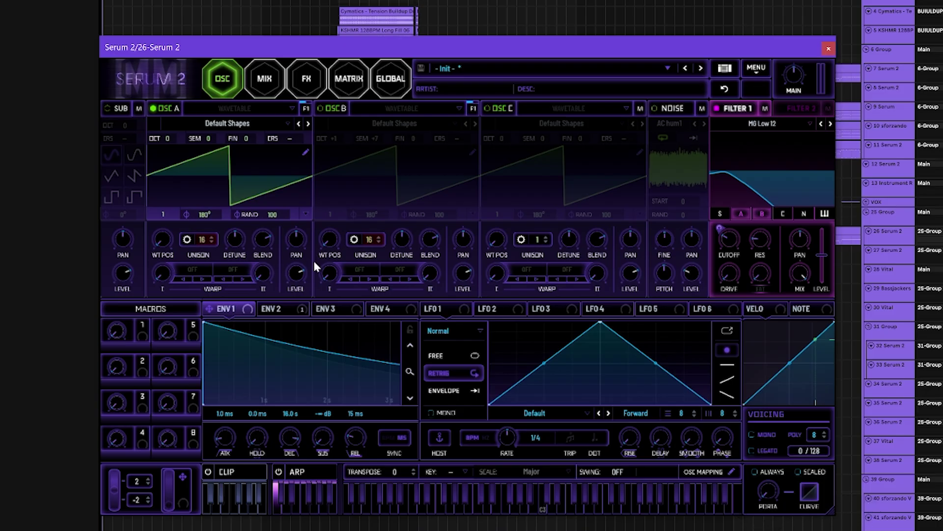
pyautogui.moveTo(414, 373); pyautogui.dragTo(415, 382)
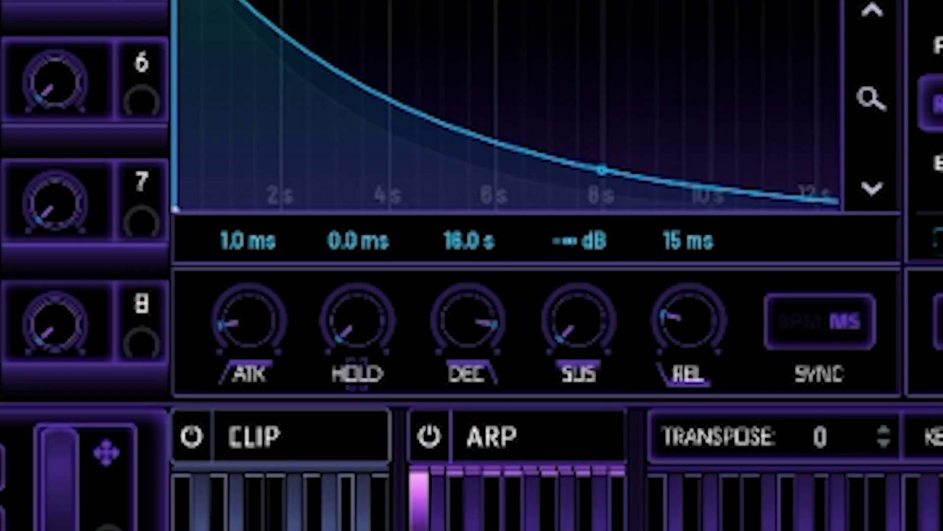
# Examine Envelope 2 in track 26's Serum 2 and compare the sound with Filter 1 disabled and enabled.
pyautogui.click(271, 309)
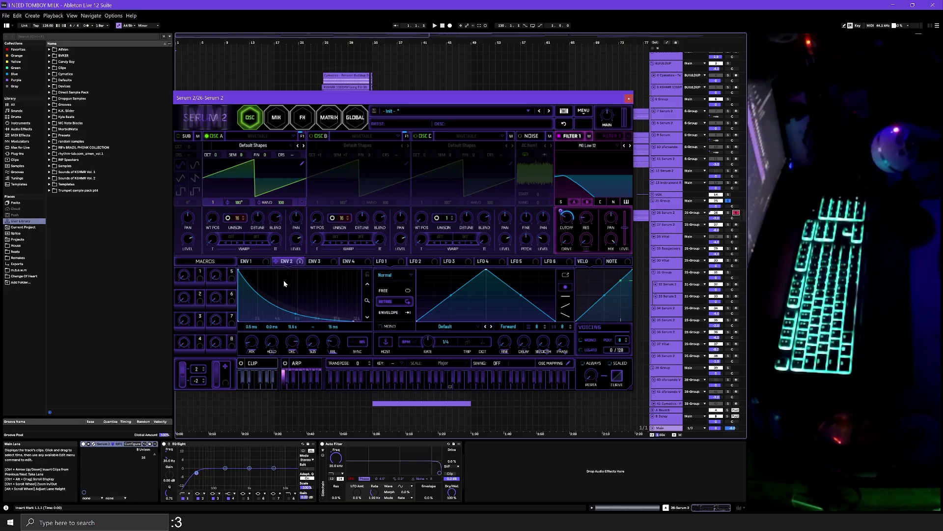
pyautogui.click(559, 137)
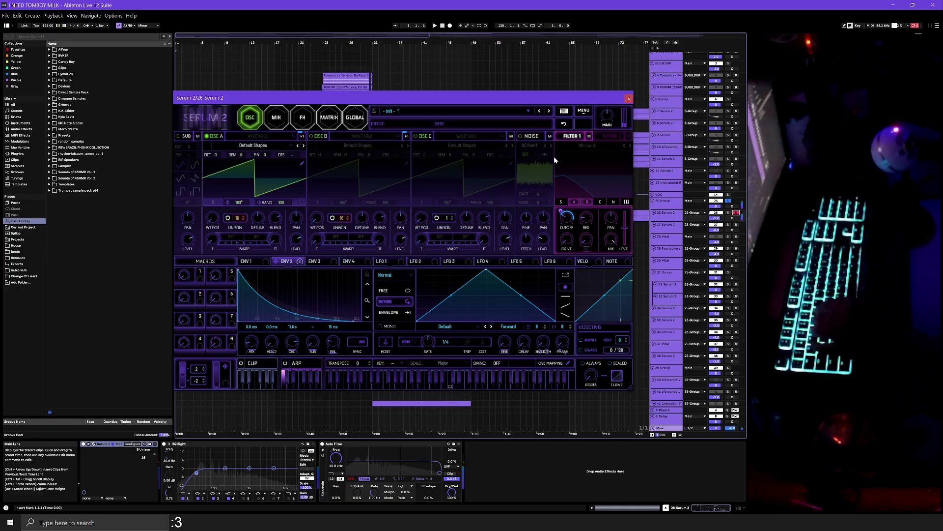
pyautogui.click(560, 136)
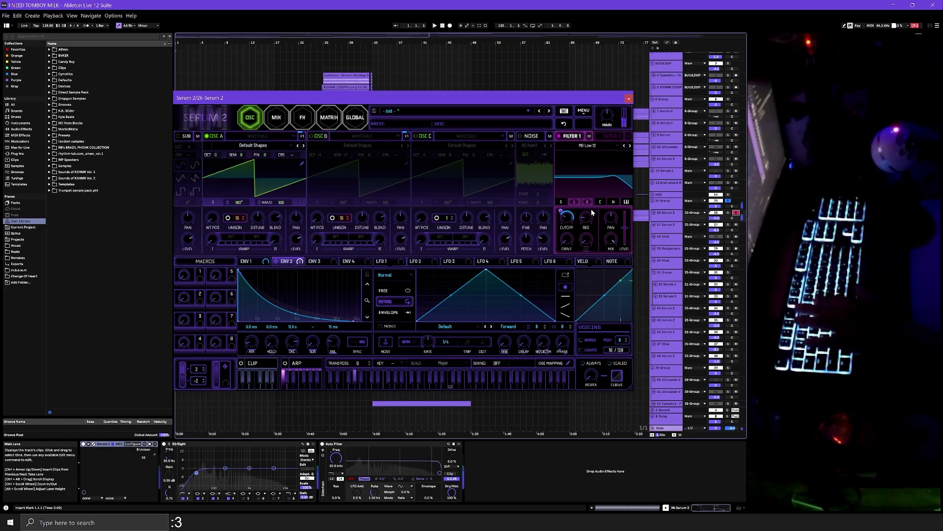
# Turn on oscillator B and the sub oscillator in track 26's Serum 2 and review its distortion, reverb and compressor effects.
pyautogui.click(370, 189)
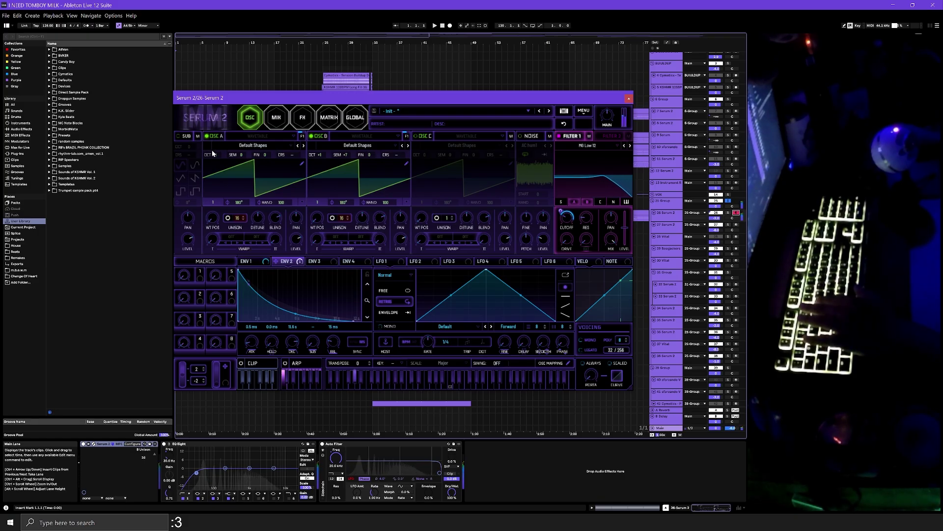
pyautogui.click(299, 117)
pyautogui.click(251, 119)
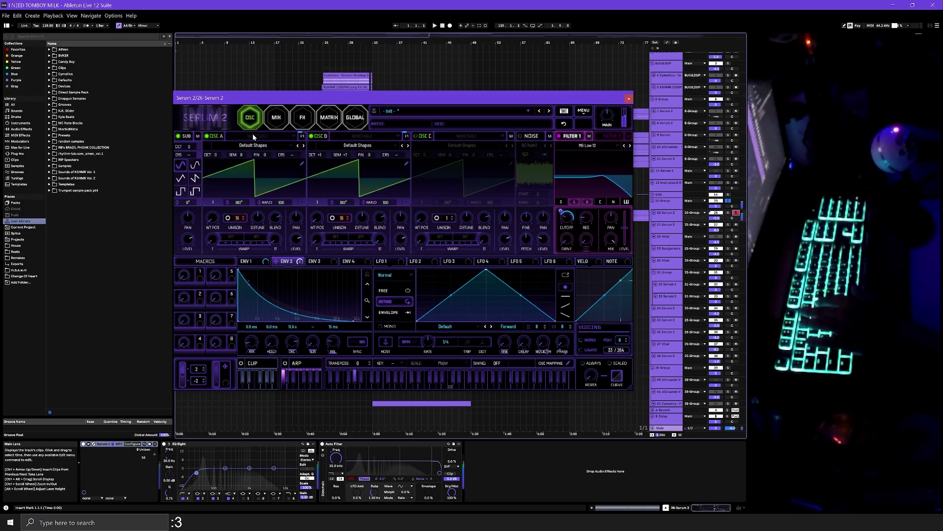
pyautogui.click(302, 117)
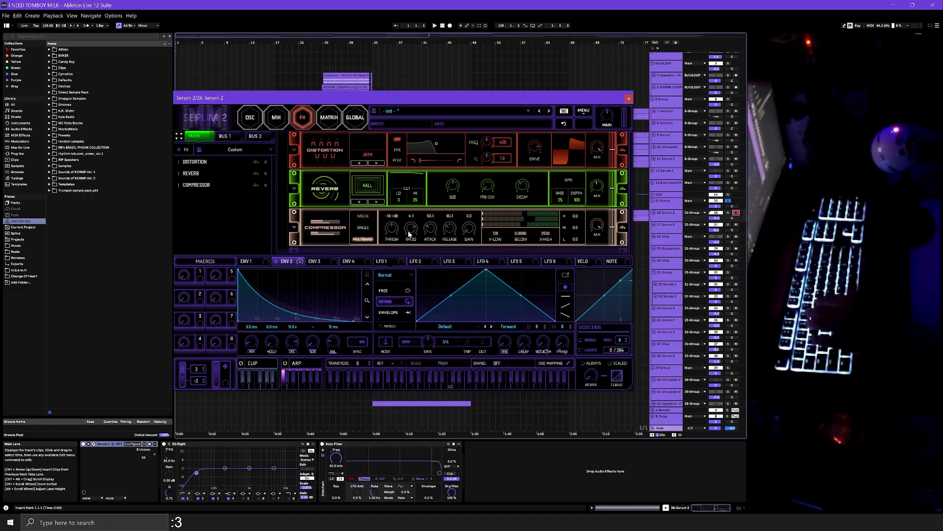
pyautogui.click(250, 119)
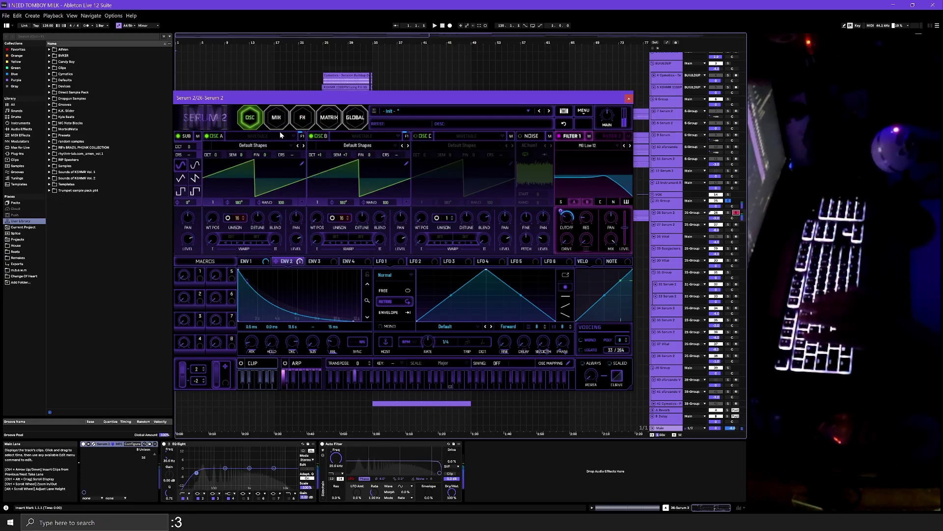
pyautogui.click(302, 118)
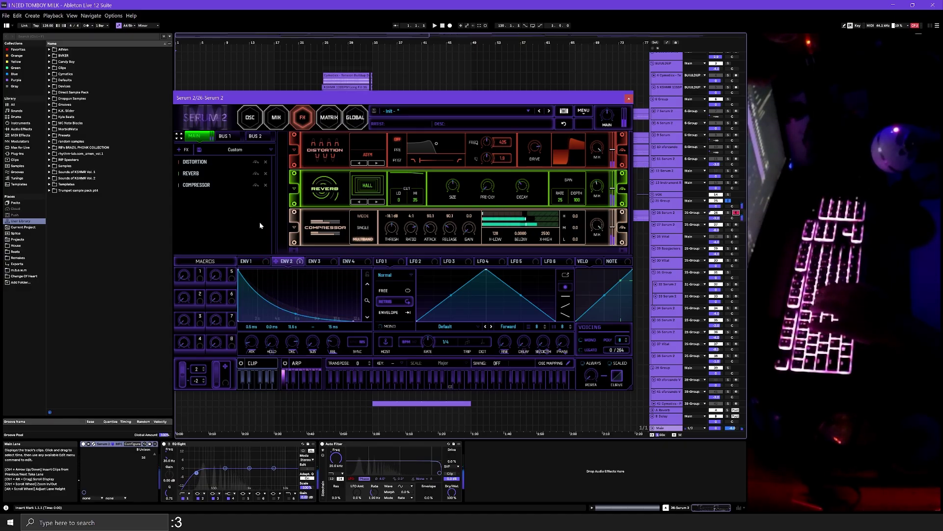
# Bring up Serum 2 on track 27 and inspect Envelope 1 and the Sine Shaper distortion's drive.
pyautogui.moveTo(399, 76); pyautogui.dragTo(392, 74)
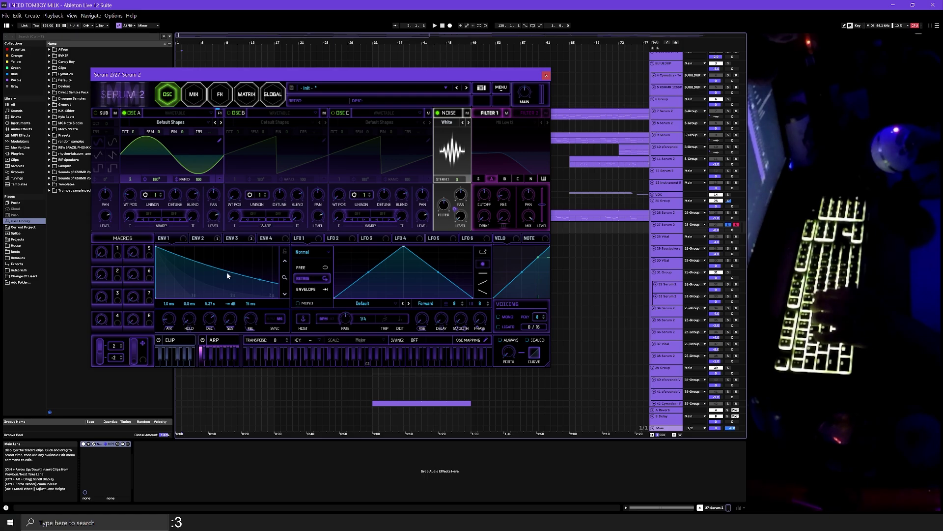
pyautogui.click(170, 238)
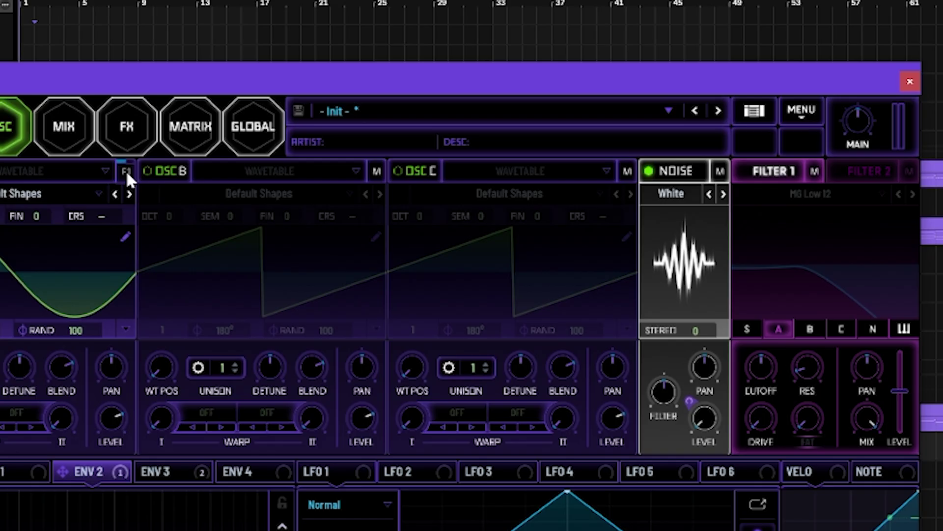
pyautogui.click(219, 100)
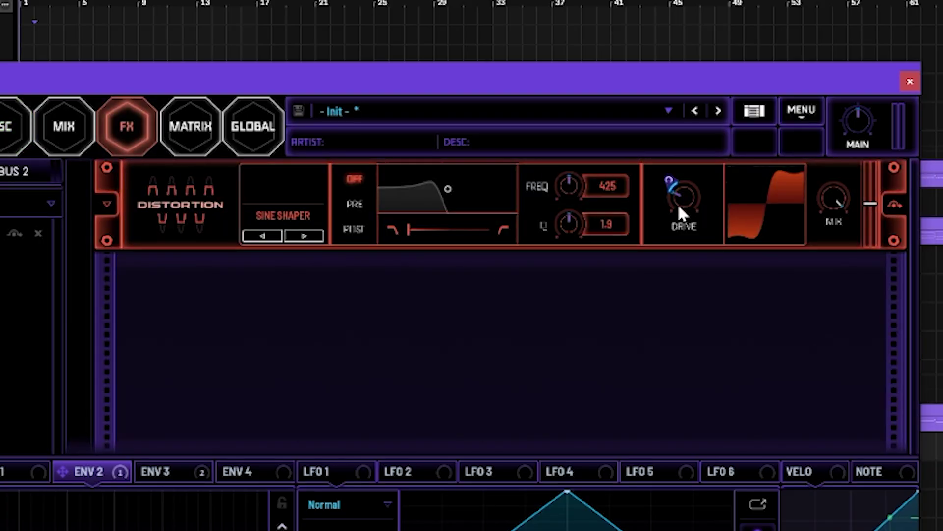
pyautogui.click(8, 123)
# Inspect Envelope 3 and its noise level routing in the modulation matrix of track 27's Serum 2.
pyautogui.click(164, 470)
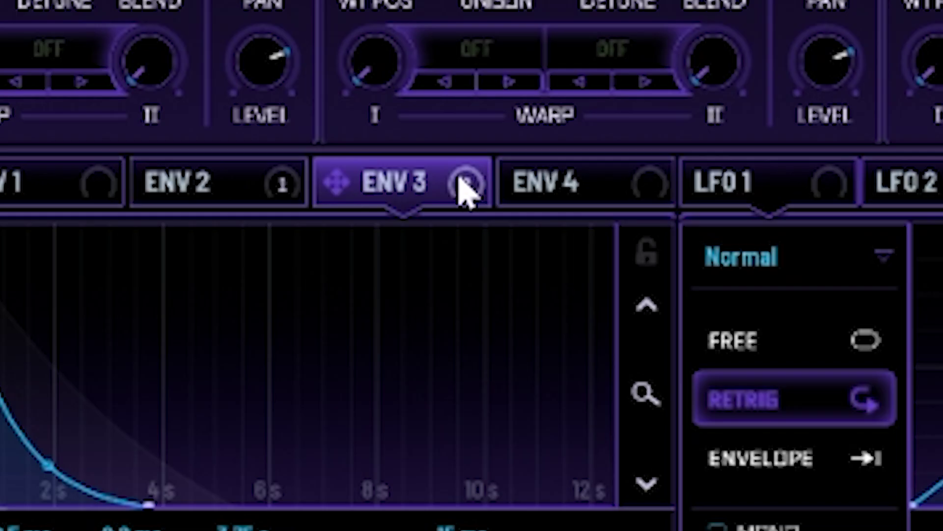
pyautogui.moveTo(464, 191)
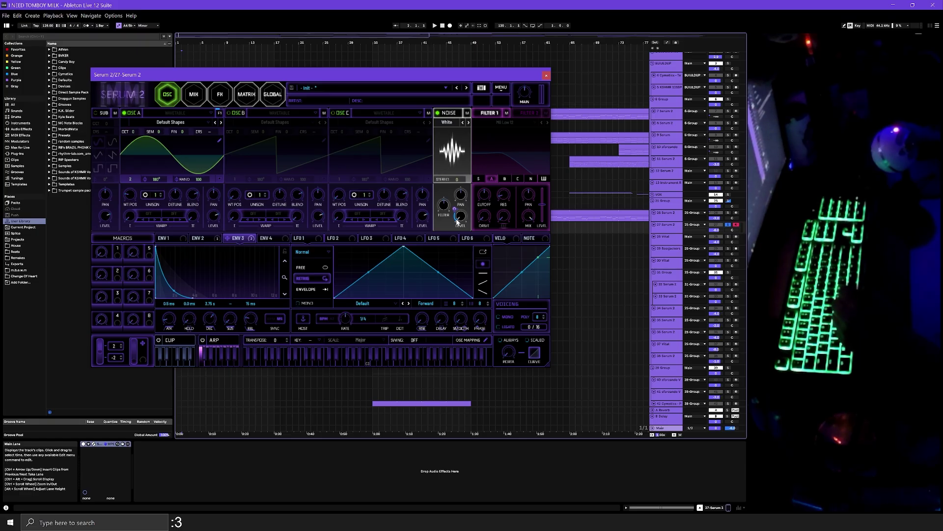
pyautogui.click(220, 95)
pyautogui.click(246, 94)
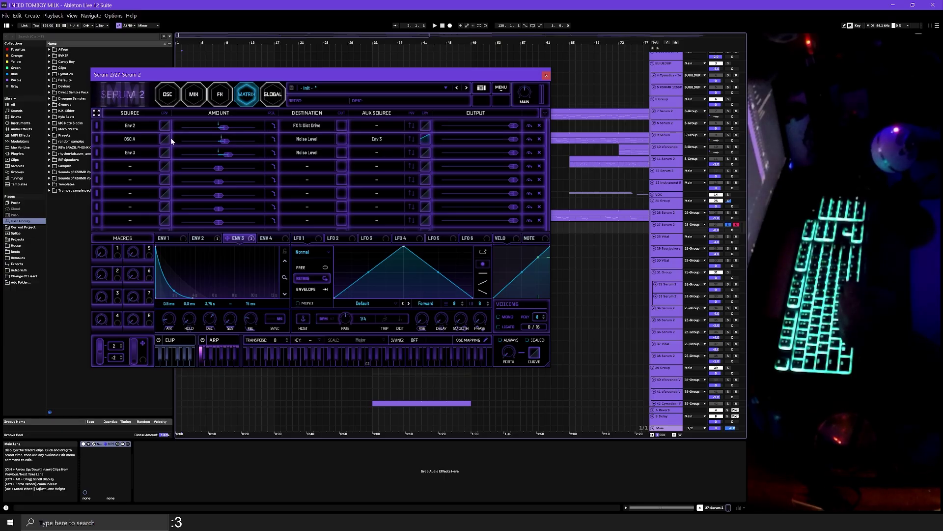
# Toggle the white noise oscillator off and on, and recheck the OSC A matrix routing and the effects.
pyautogui.click(168, 95)
pyautogui.click(437, 113)
pyautogui.click(440, 113)
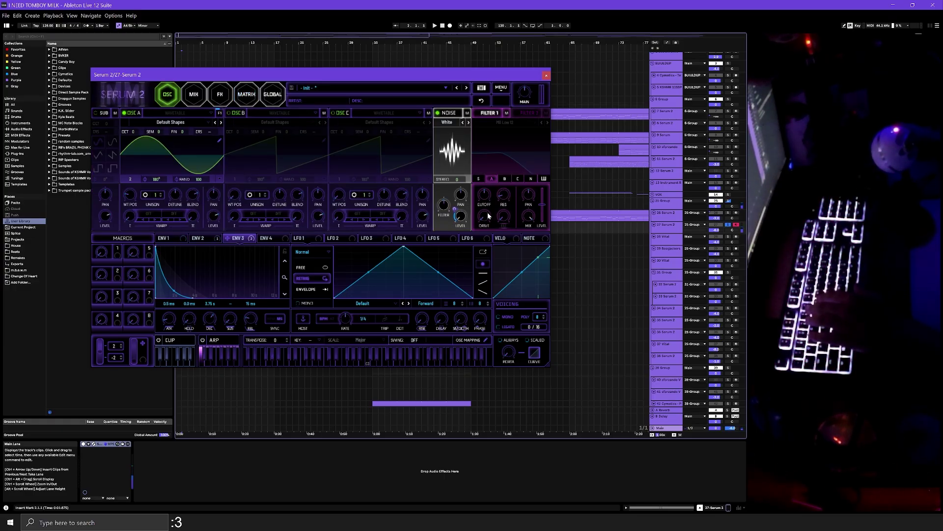
pyautogui.click(246, 94)
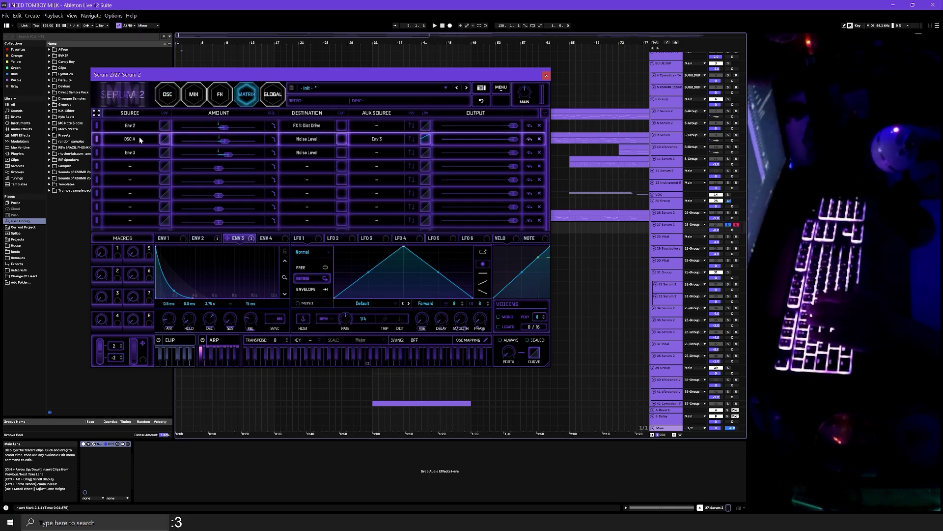
pyautogui.click(170, 95)
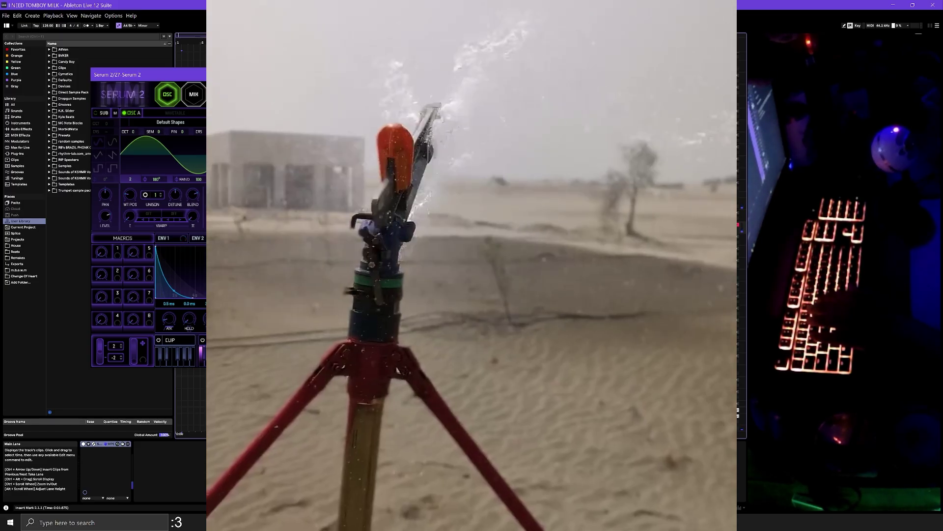
pyautogui.click(220, 94)
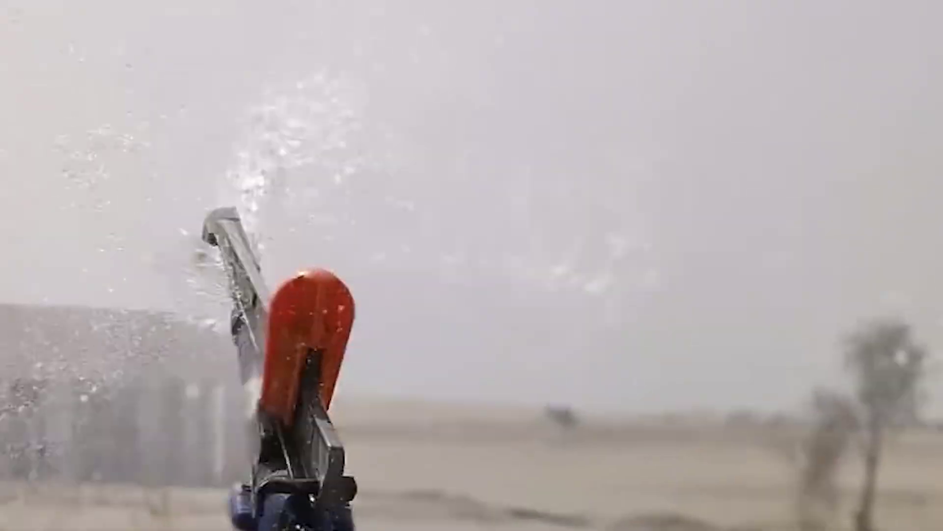
# Locate the Cymatics Lost Love Vocal 1 sample in the browser and open the clip's waveform.
pyautogui.click(664, 198)
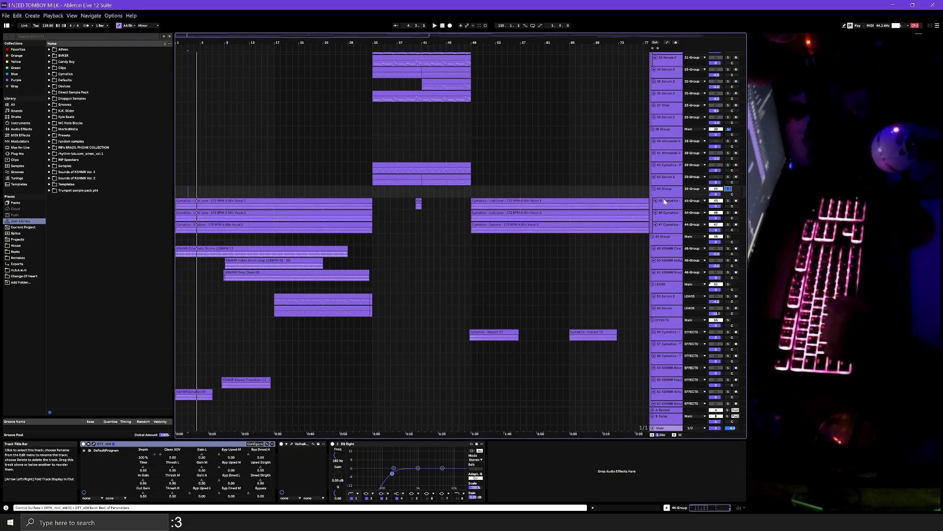
pyautogui.click(217, 198)
pyautogui.rightClick(213, 205)
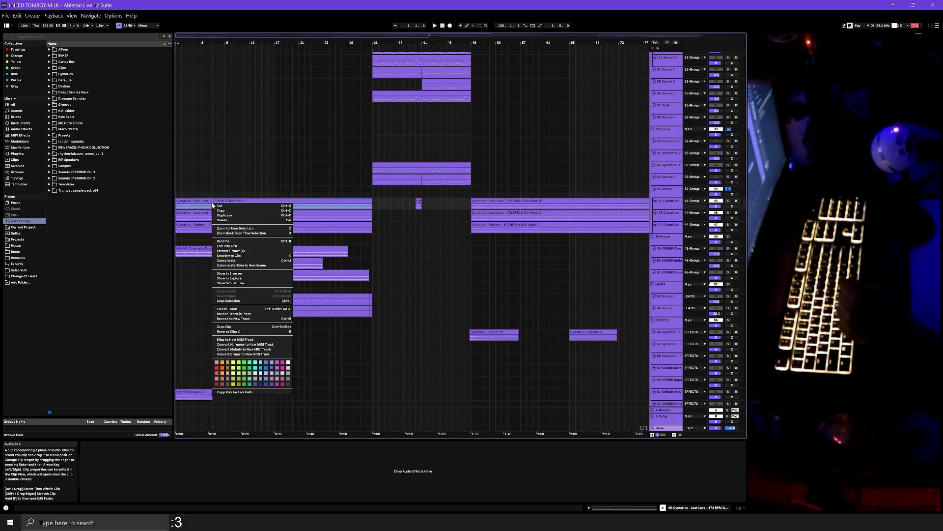
pyautogui.click(230, 273)
pyautogui.doubleClick(249, 210)
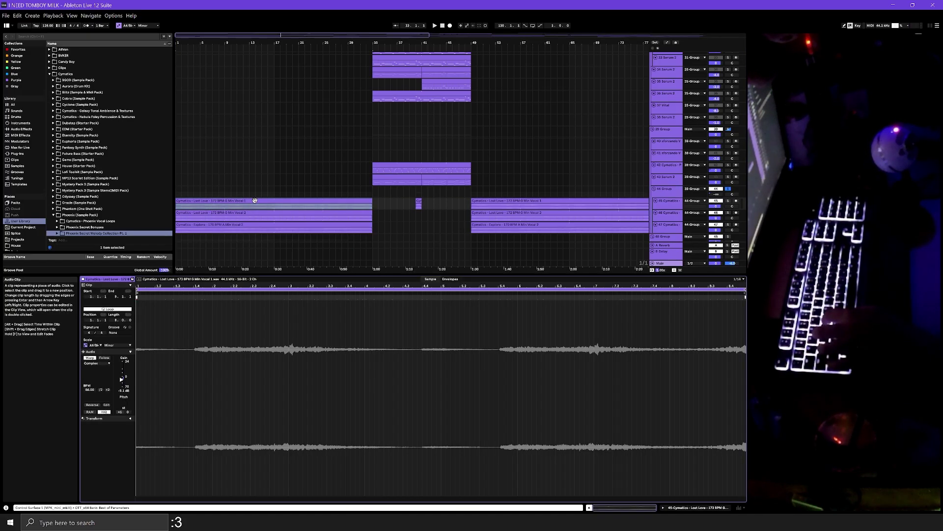
pyautogui.click(178, 209)
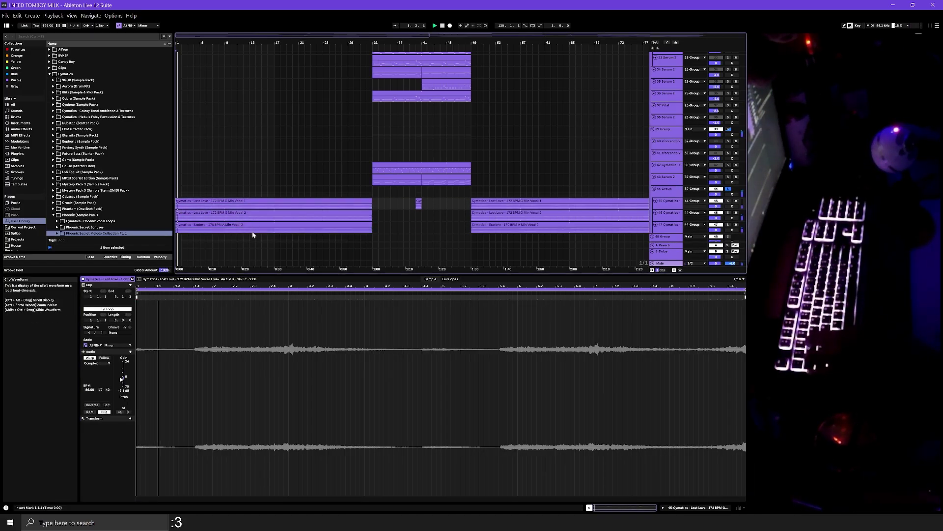
pyautogui.hotkey('shift', 'Tab')
pyautogui.press('Up')
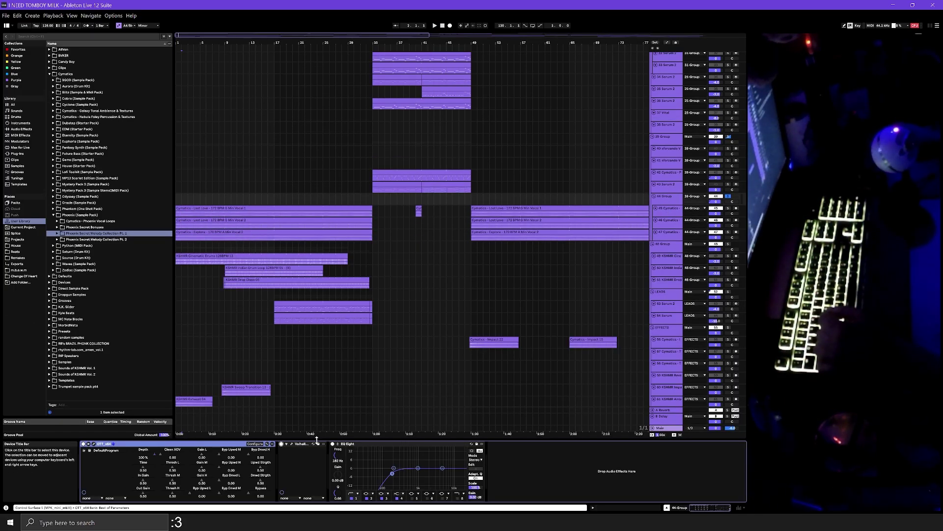
pyautogui.press('space')
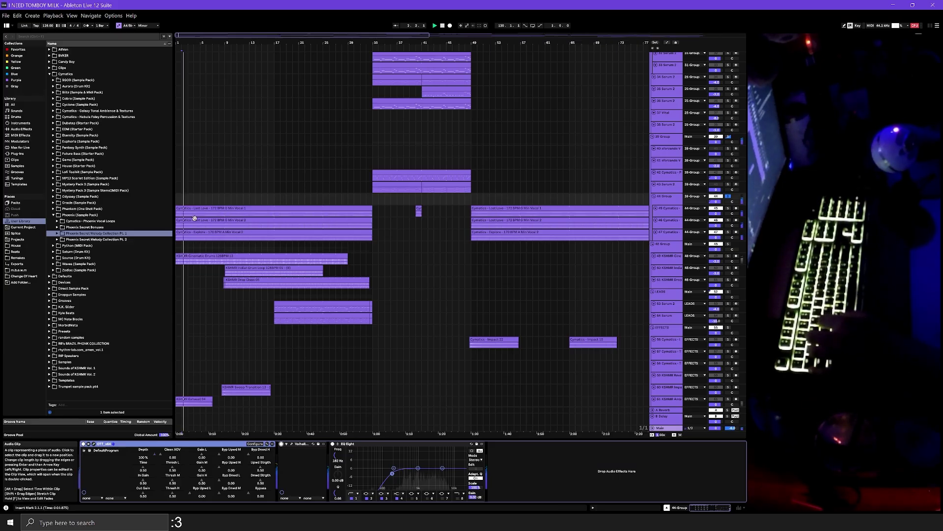
# Play the KSHMR Cinematic Drums from bar 1 and audition the KSHMR Ambience track in the effects group.
pyautogui.click(251, 246)
pyautogui.scroll(-3, 334, 308)
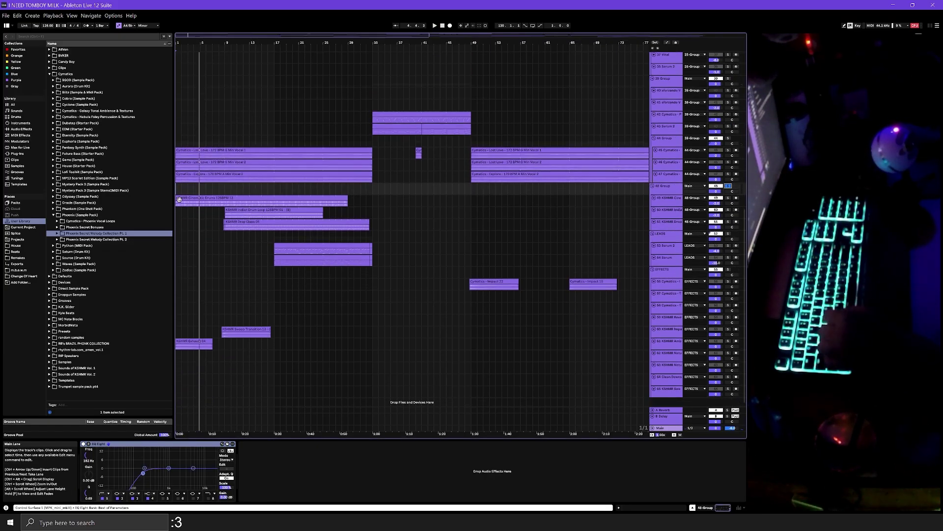
pyautogui.click(358, 202)
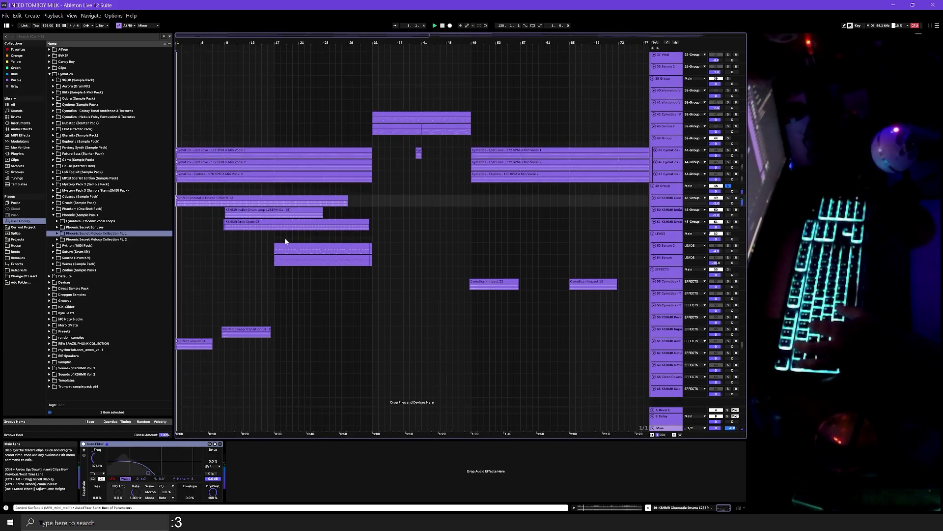
pyautogui.click(294, 344)
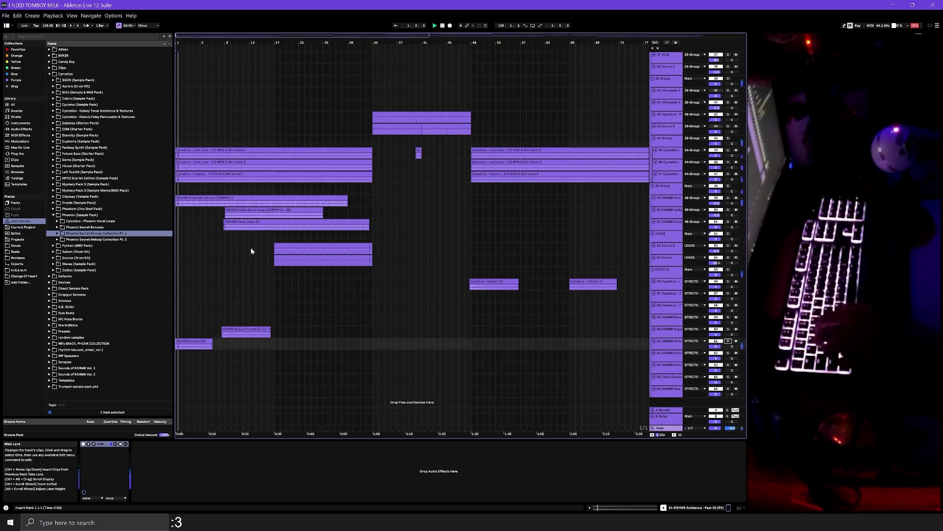
# Solo the Vital track 28 and set the playback start to its first clip at bar 17.
pyautogui.scroll(-3, 250, 250)
pyautogui.click(200, 190)
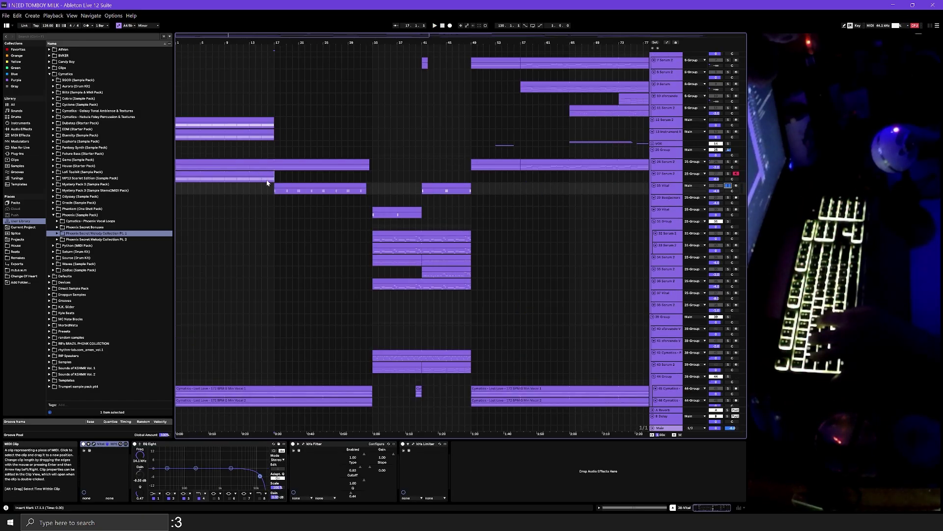
pyautogui.click(268, 178)
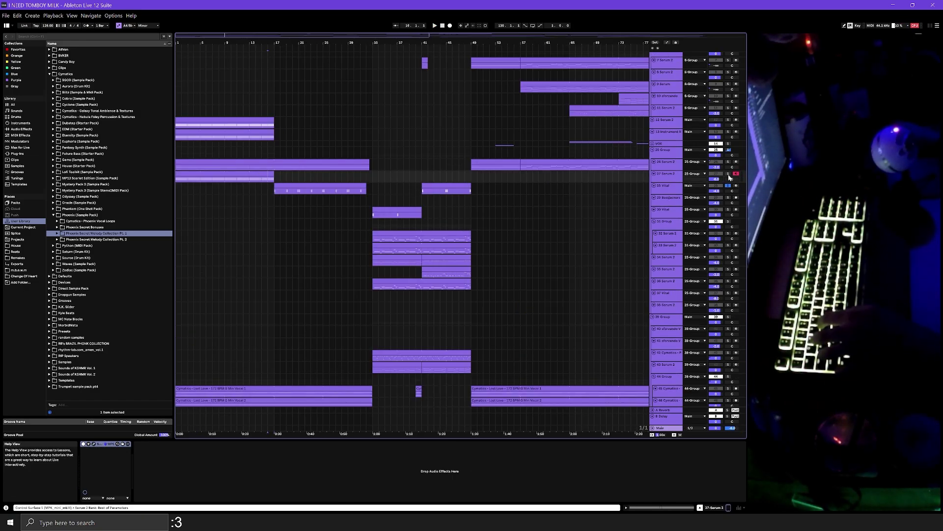
pyautogui.click(269, 189)
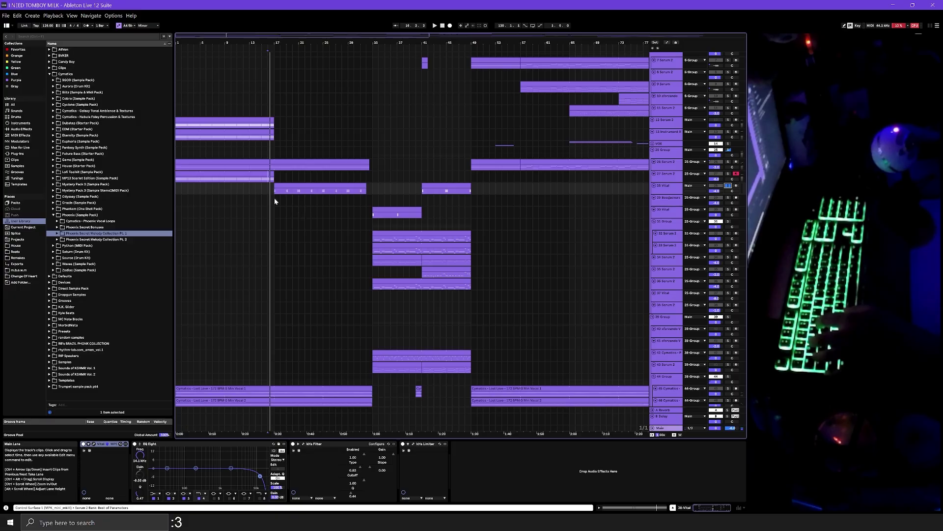
pyautogui.press('Right')
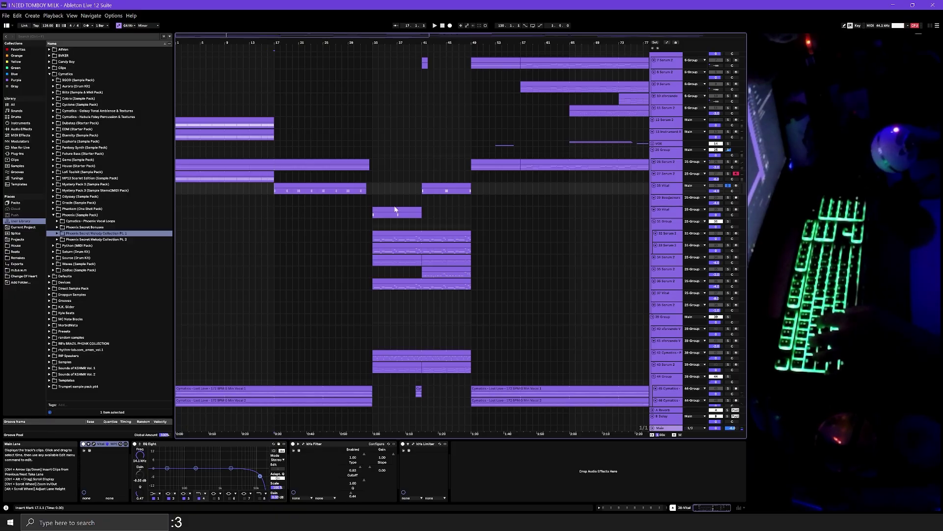
# Open Vital on track 28, play from bar 17 and move the plug-in window clear of the device chain.
pyautogui.click(93, 444)
pyautogui.press('space')
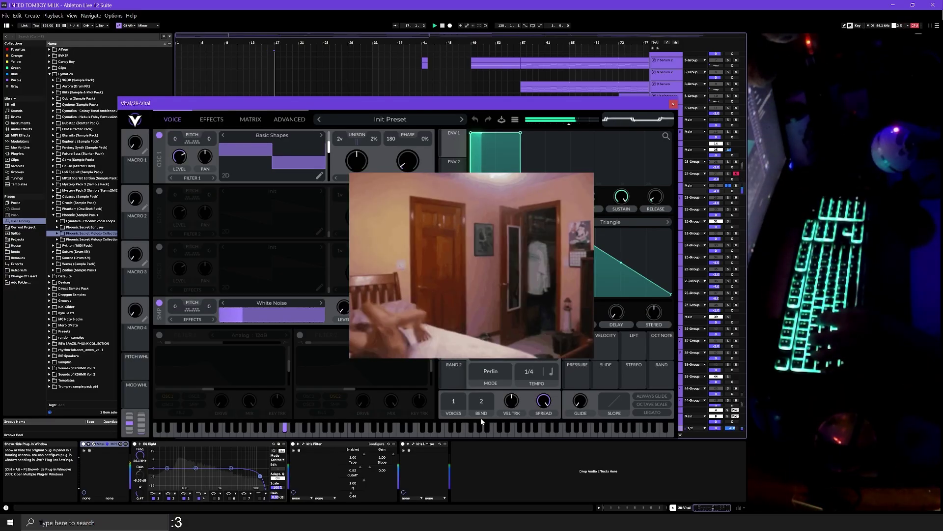
pyautogui.moveTo(323, 103); pyautogui.dragTo(262, 49)
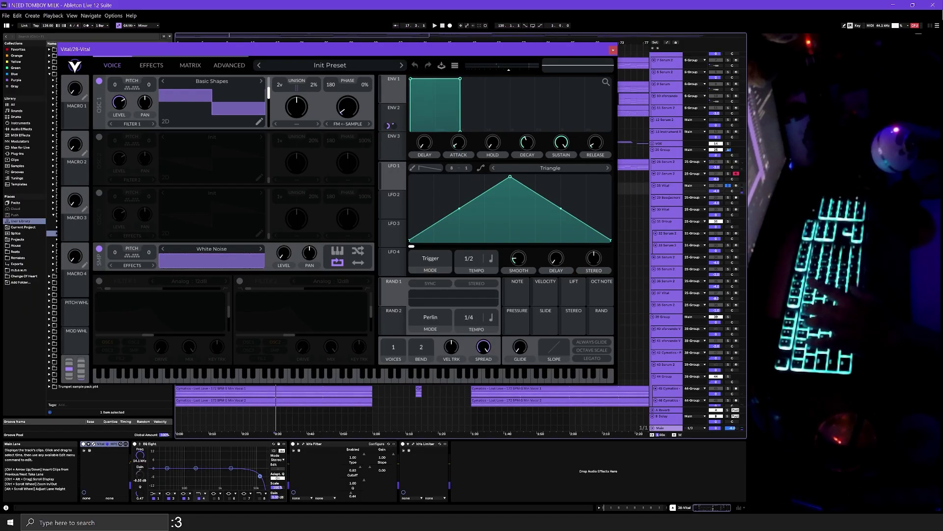
# Arm track 28 and bypass the EQ Eight after Vital.
pyautogui.click(736, 186)
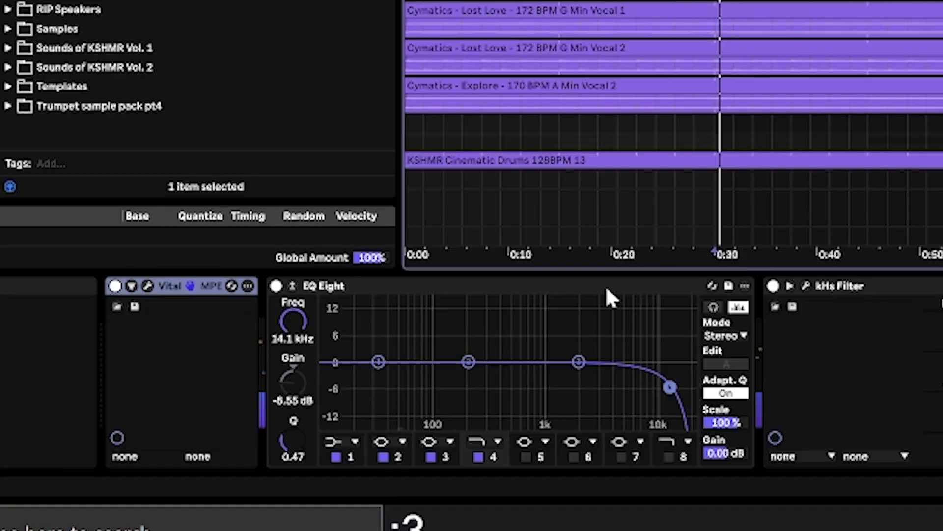
pyautogui.click(275, 285)
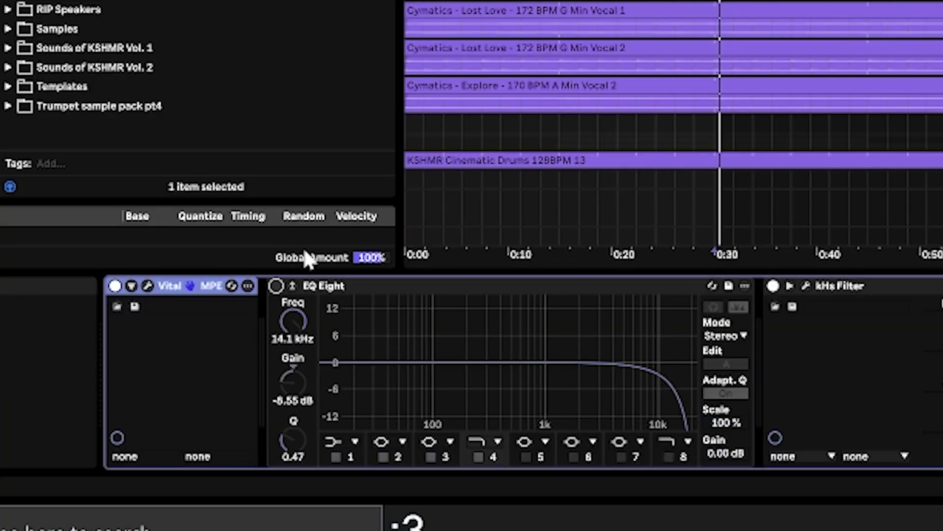
# Re-enable the EQ Eight on track 28 and play the track with the kHs Filter and kHs Limiter windows side by side.
pyautogui.click(277, 286)
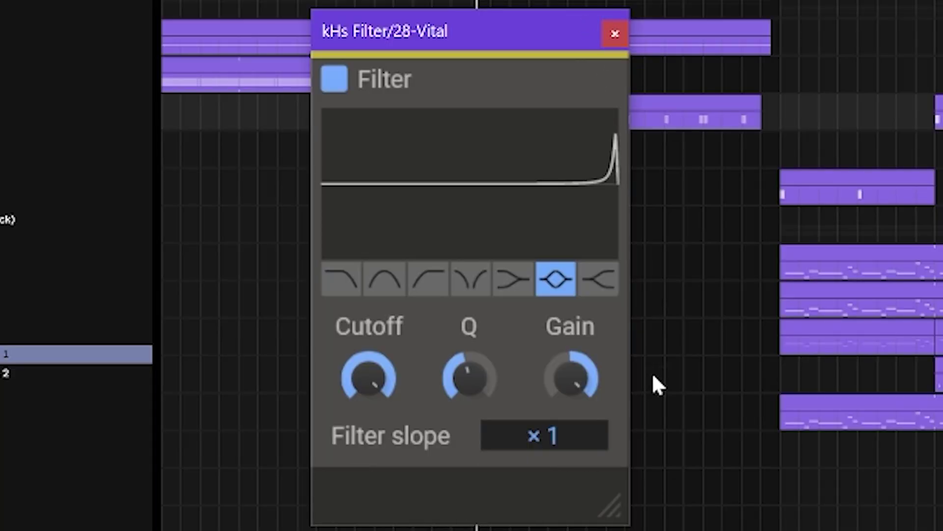
pyautogui.press('space')
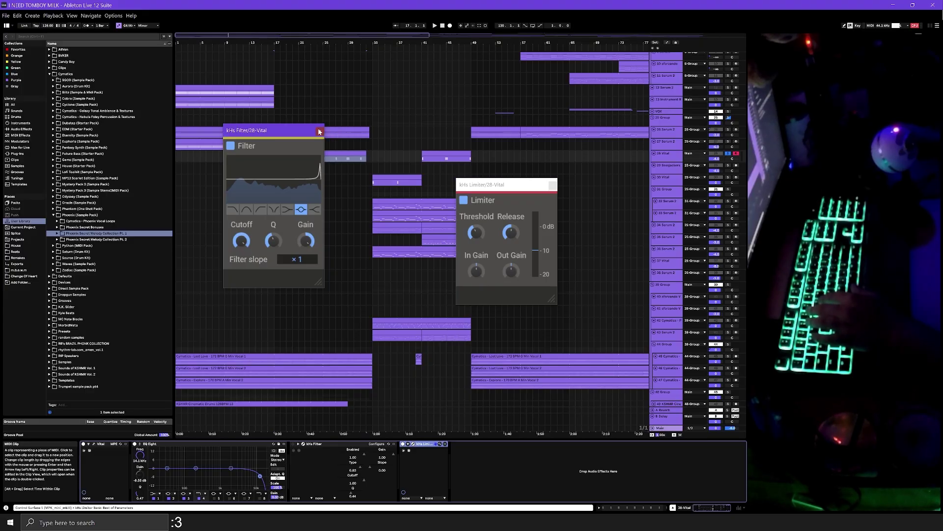
pyautogui.moveTo(513, 178); pyautogui.dragTo(349, 177)
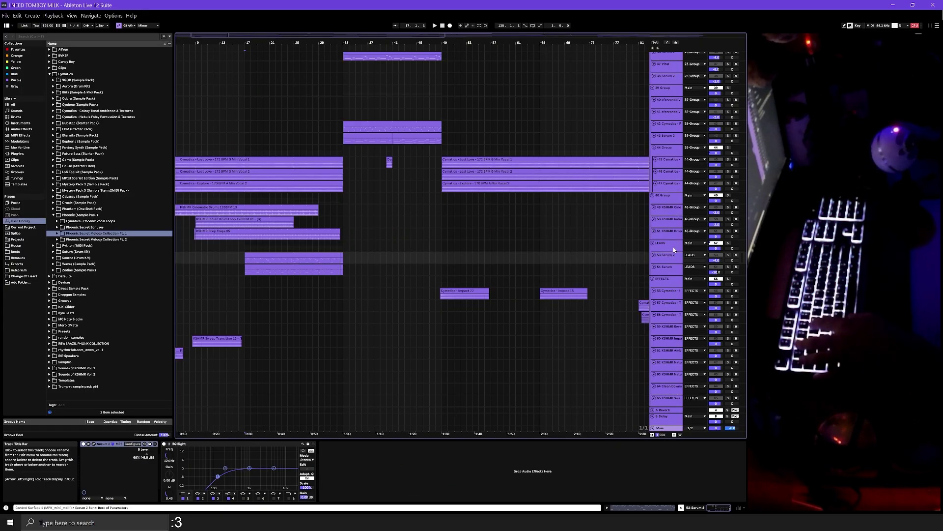
# Solo the LEADS group, open Serum 2 on track 53 and arm that track.
pyautogui.click(732, 246)
pyautogui.press('Down')
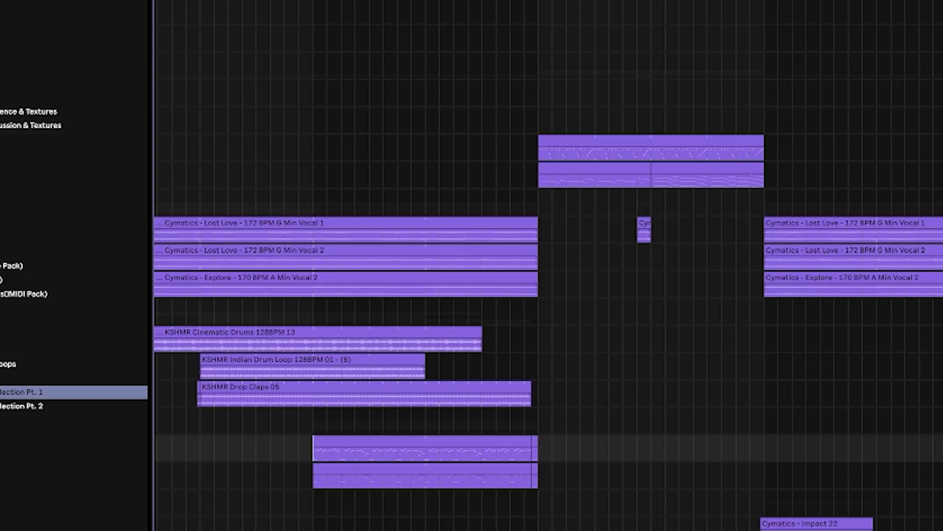
pyautogui.click(94, 443)
pyautogui.moveTo(517, 104); pyautogui.dragTo(391, 103)
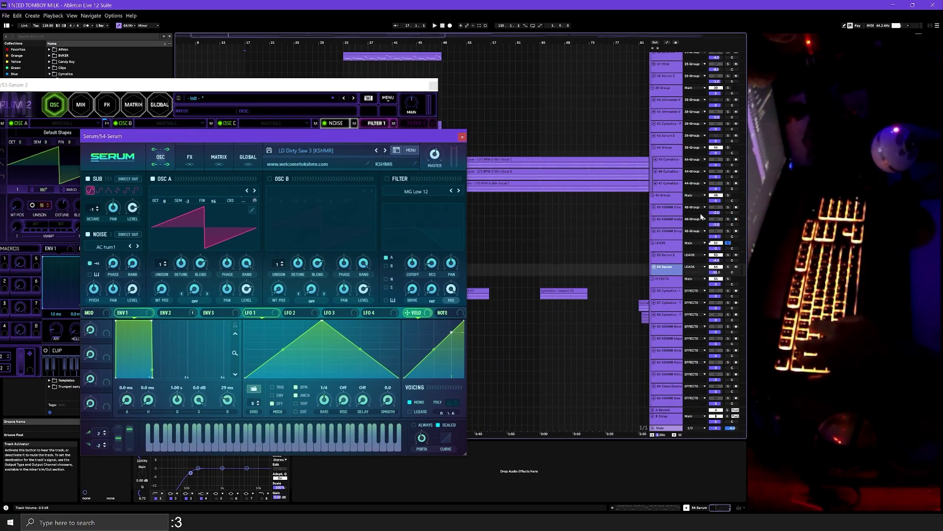
pyautogui.click(736, 257)
pyautogui.click(736, 256)
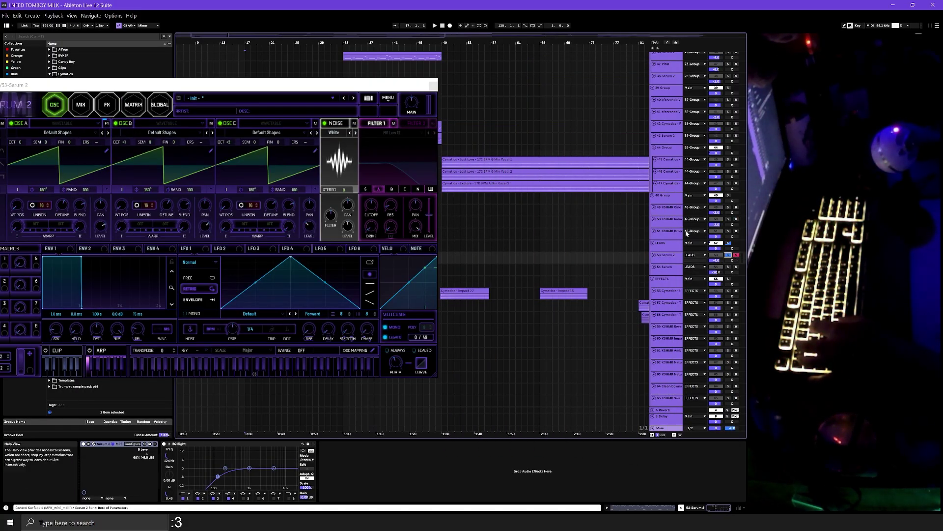
# Review the notes of the track 54 clip and its Serum plug-in, then close the plug-in window.
pyautogui.click(301, 235)
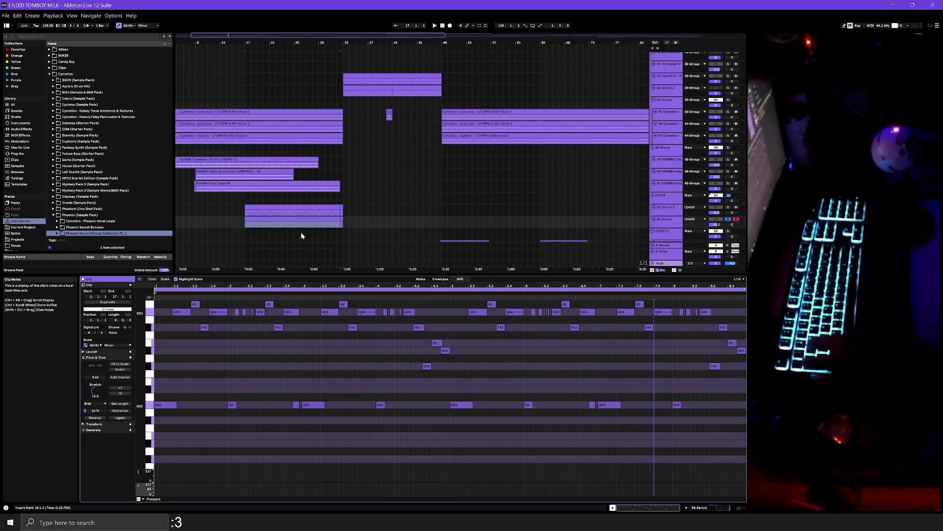
pyautogui.hotkey('shift', 'Tab')
pyautogui.click(93, 445)
pyautogui.moveTo(276, 136); pyautogui.dragTo(273, 83)
pyautogui.click(185, 444)
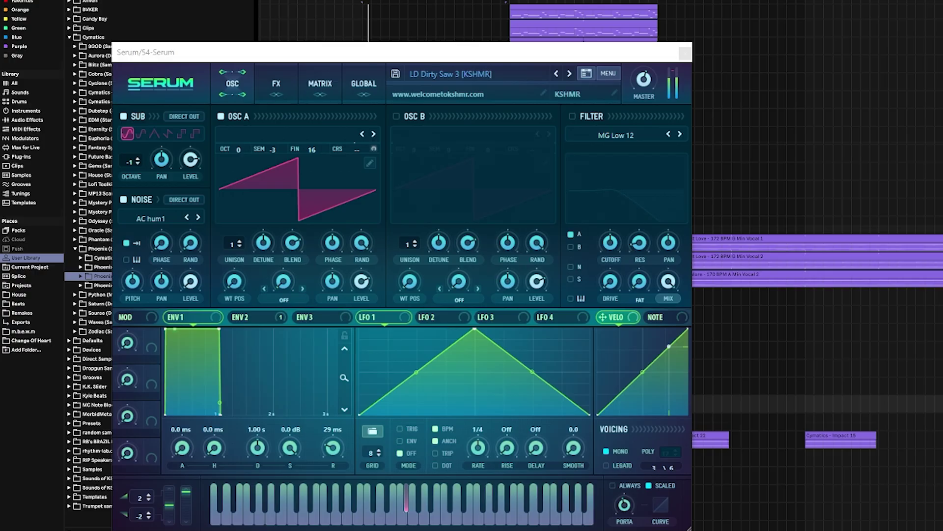
pyautogui.click(685, 54)
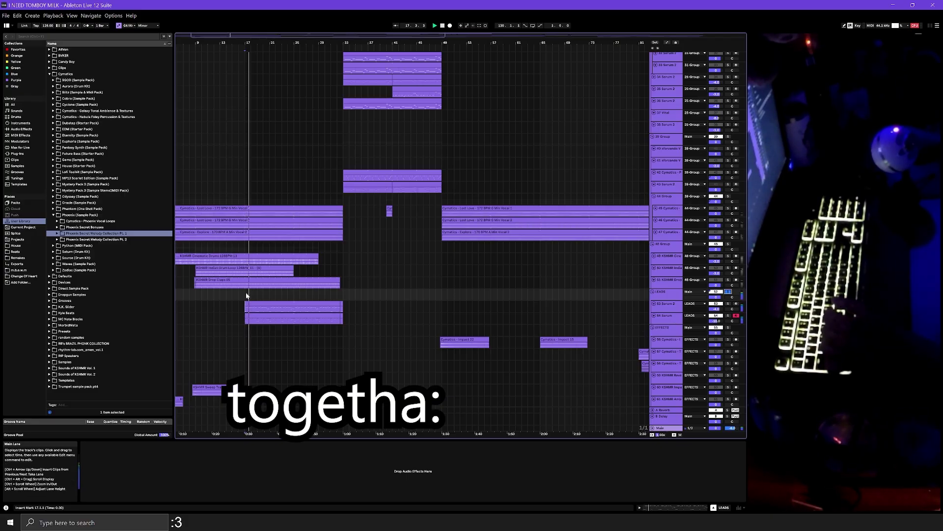
# Play the LEADS layers together and audition the Cymatics Tension Buildup Drums in the soloed BUILDUP group.
pyautogui.click(296, 307)
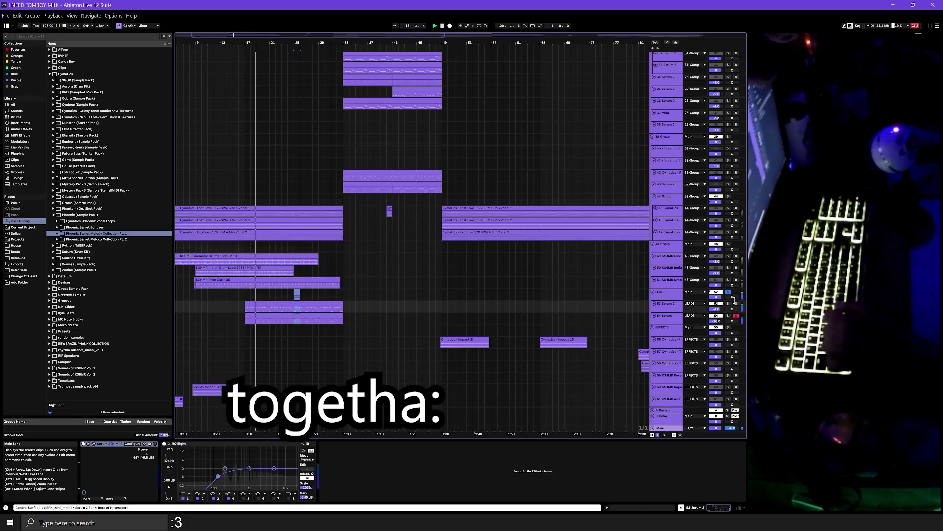
pyautogui.scroll(10, 403, 110)
pyautogui.click(327, 95)
pyautogui.scroll(5, 310, 112)
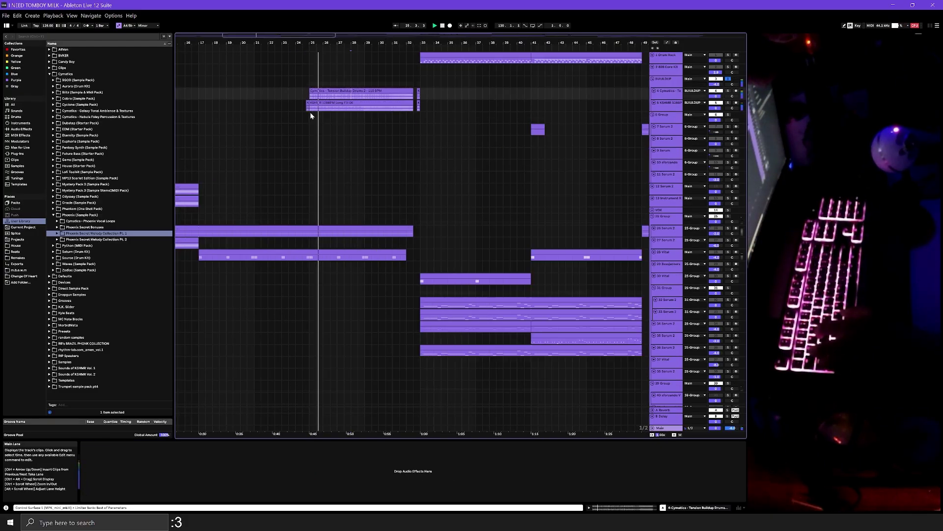
pyautogui.click(329, 99)
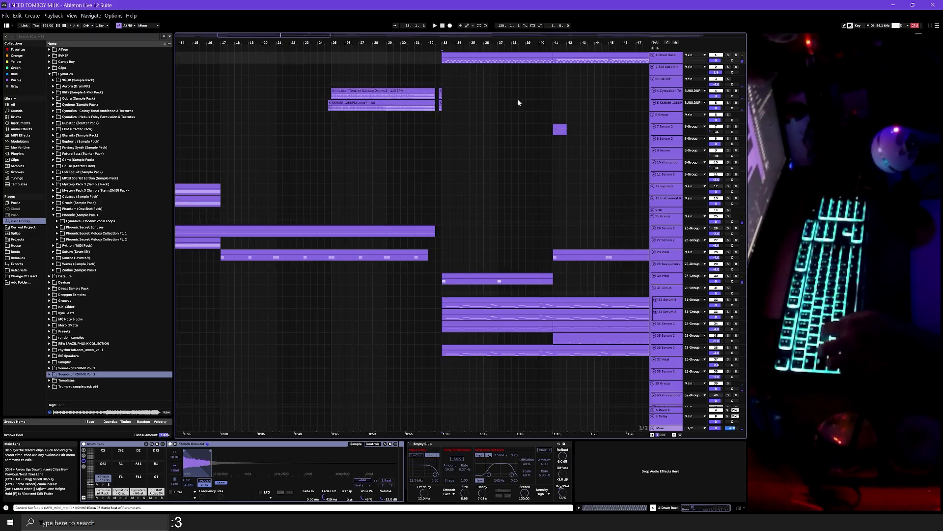
# Inspect the kick pad's sample and External Instrument chains in the Drum Rack, and the ShaperBox 3 sidechain on the 25-Group.
pyautogui.scroll(-4, 518, 111)
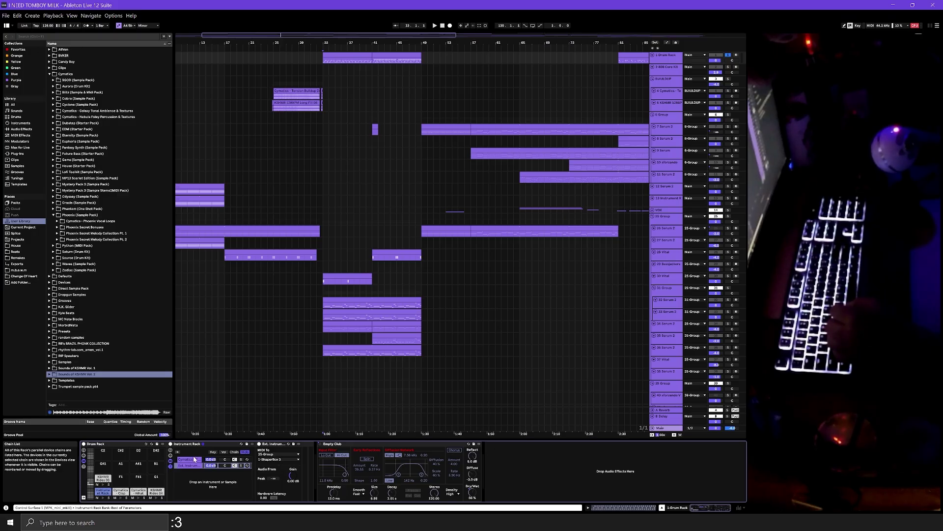
pyautogui.click(104, 491)
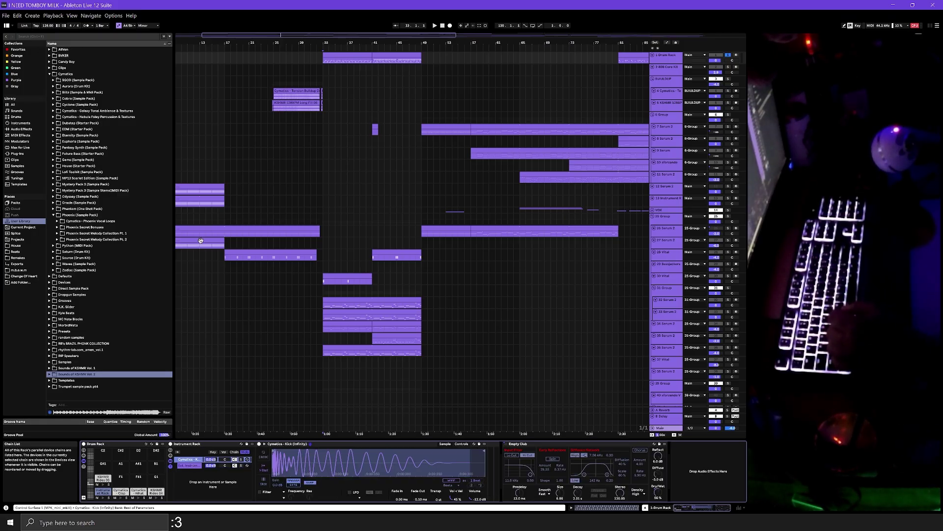
pyautogui.click(189, 465)
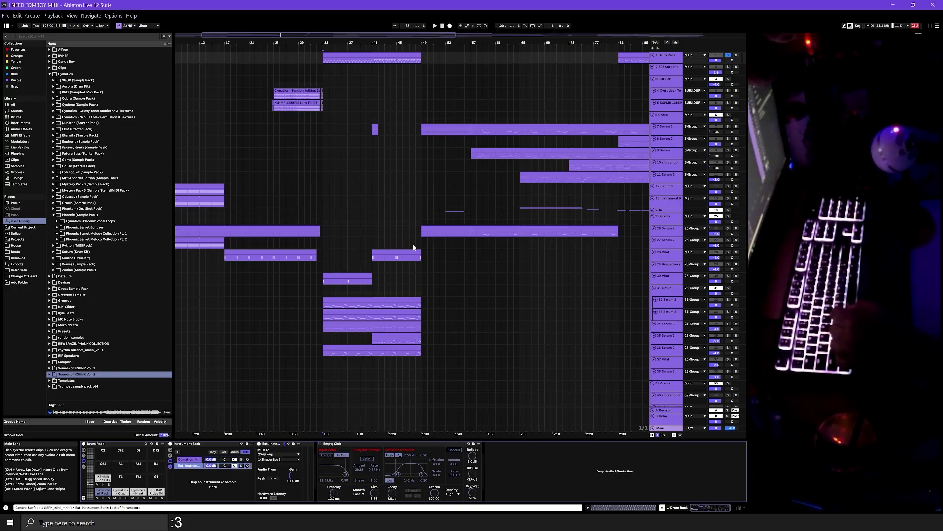
pyautogui.click(636, 222)
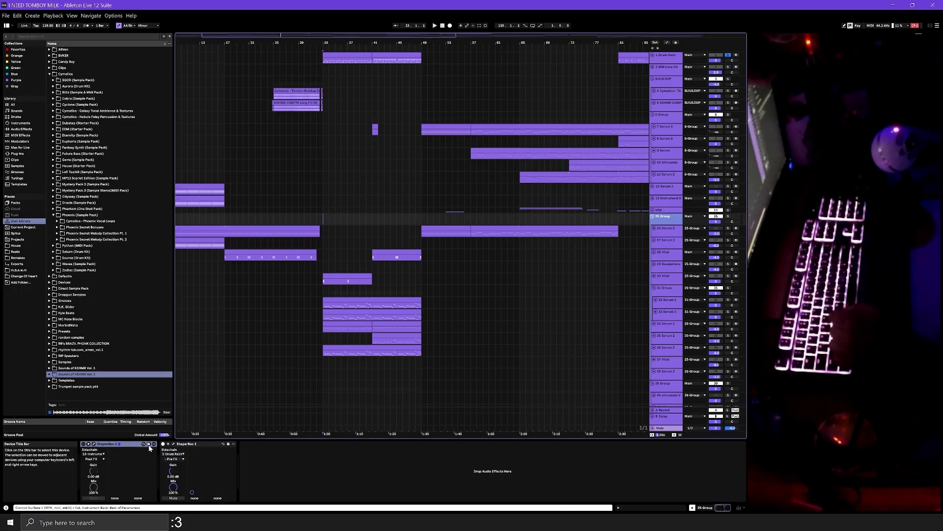
pyautogui.click(94, 444)
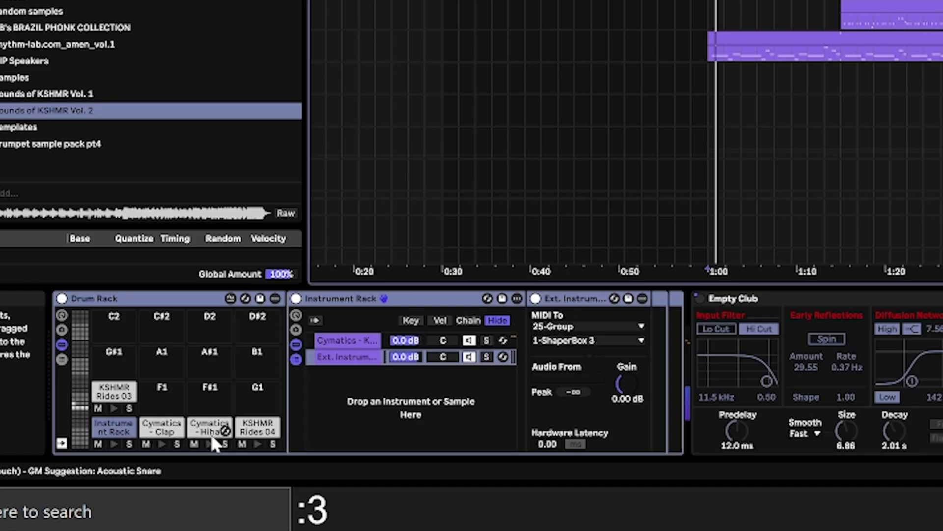
# Audition the Cymatics clap and hi-hat and the KSHMR Rides 04 and 03 pads, and play the Drum Rack track from bar 33.
pyautogui.click(140, 493)
pyautogui.click(169, 436)
pyautogui.click(210, 438)
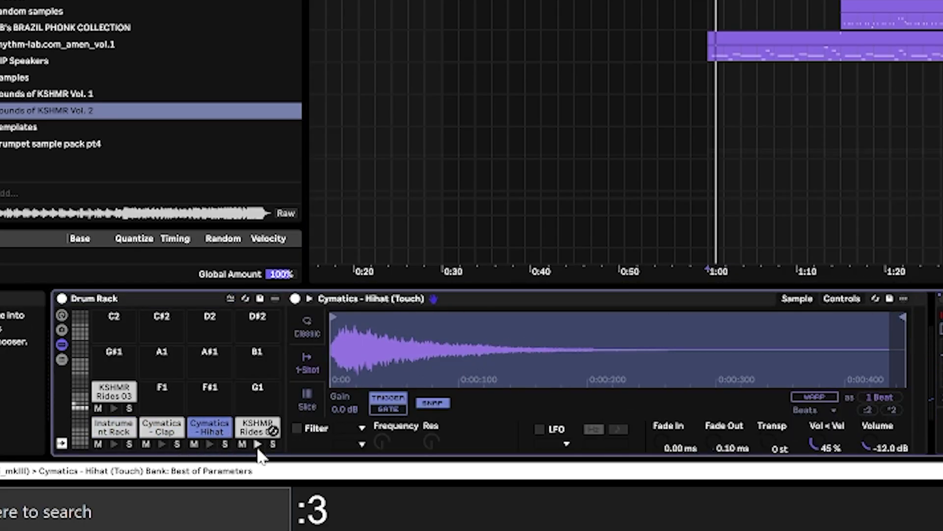
pyautogui.click(255, 435)
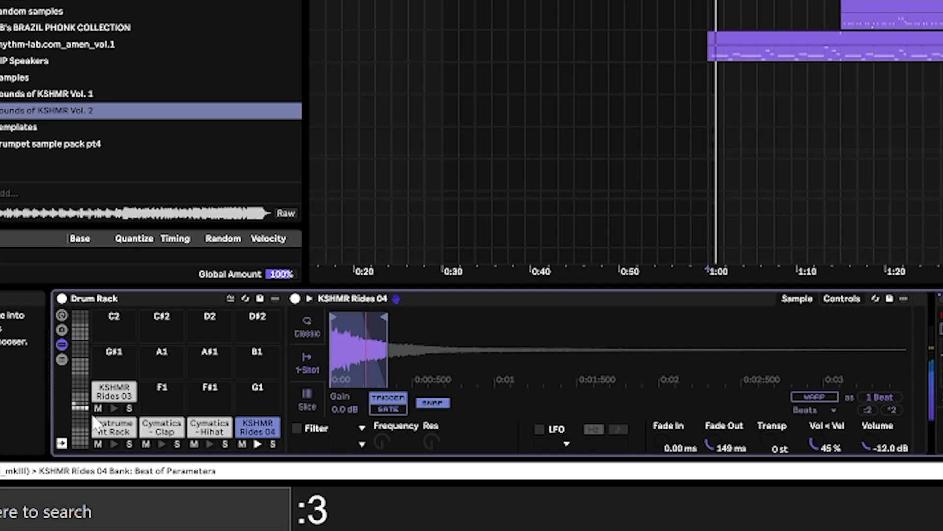
pyautogui.click(114, 390)
pyautogui.click(164, 430)
pyautogui.click(161, 443)
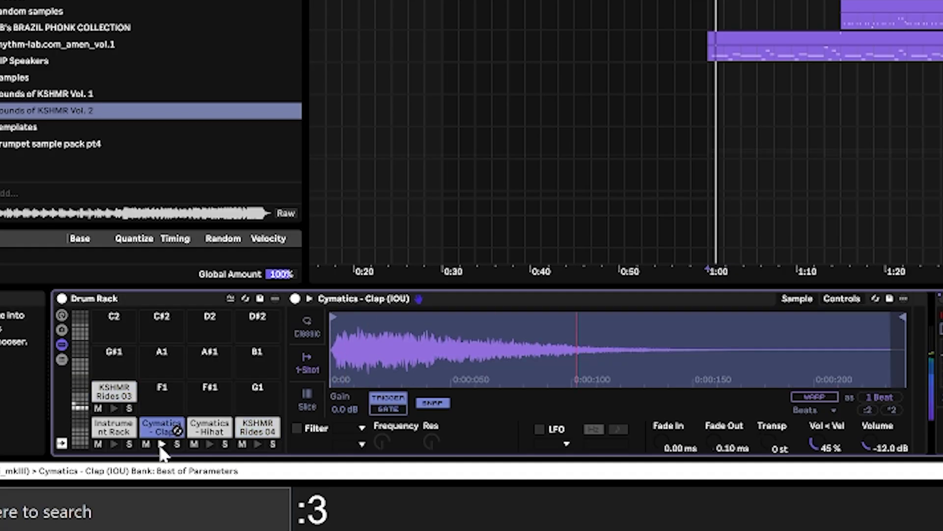
pyautogui.click(133, 440)
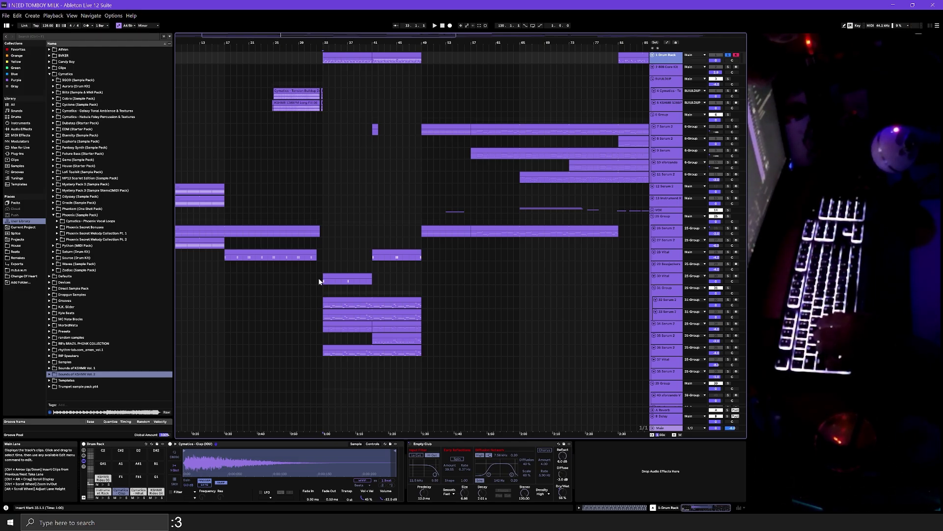
pyautogui.press('space')
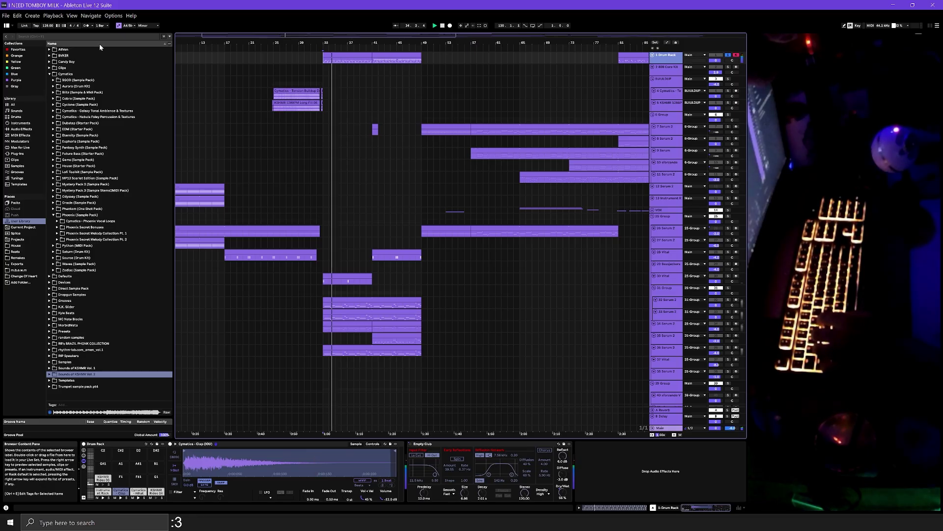
pyautogui.press('space')
# Solo Vital track 30, play its clip from bar 33 and open the plug-in.
pyautogui.scroll(-4, 540, 197)
pyautogui.click(728, 186)
pyautogui.press('space')
pyautogui.click(668, 186)
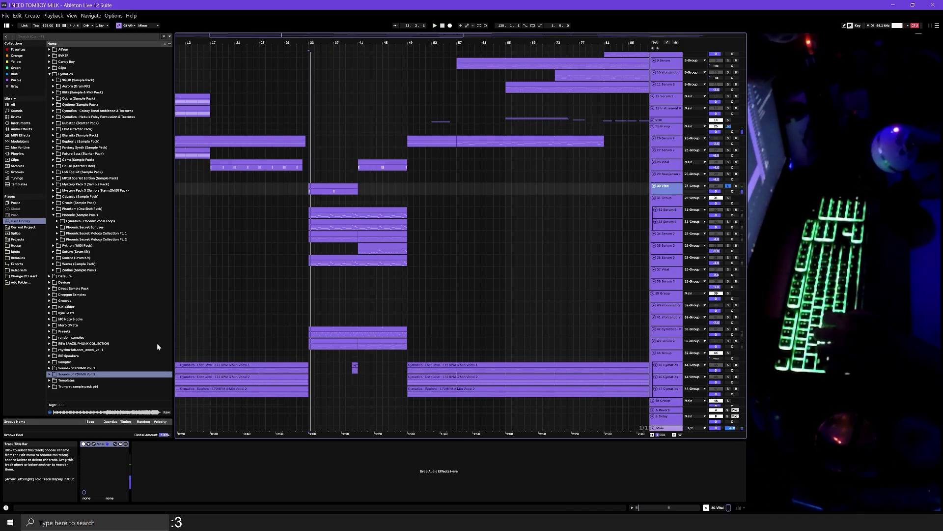
pyautogui.click(93, 444)
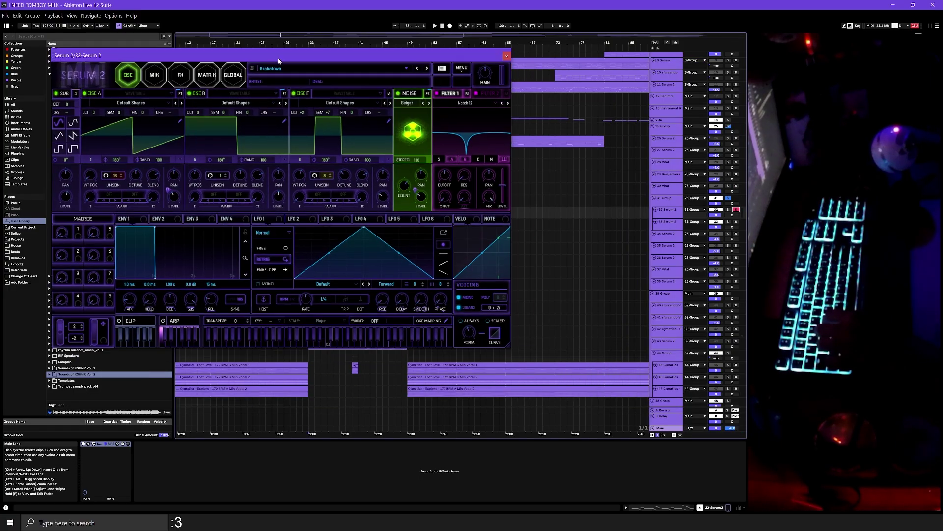
# Reposition the Serum 2 window of track 32 and enter "Wanna see me do it again?" as the Krakatowa preset's description.
pyautogui.moveTo(278, 57); pyautogui.dragTo(331, 62)
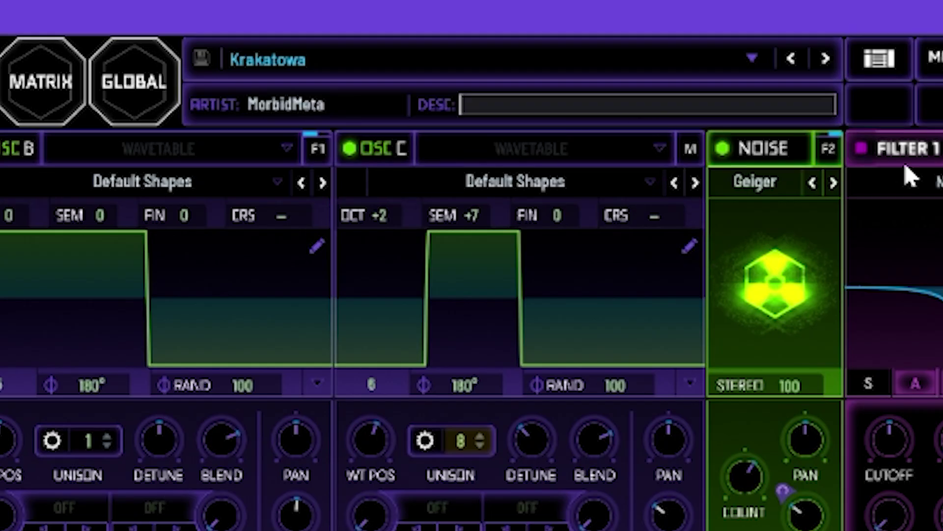
pyautogui.write('anna see me do it again?')
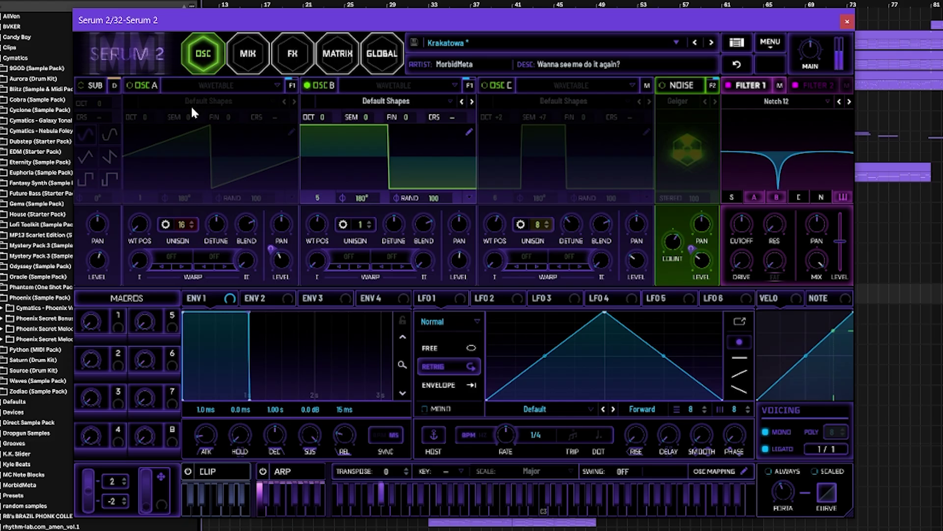
# Toggle OSC A, OSC B and the sub oscillator in Serum 2 to audition the layers, and isolate OSC C.
pyautogui.click(131, 86)
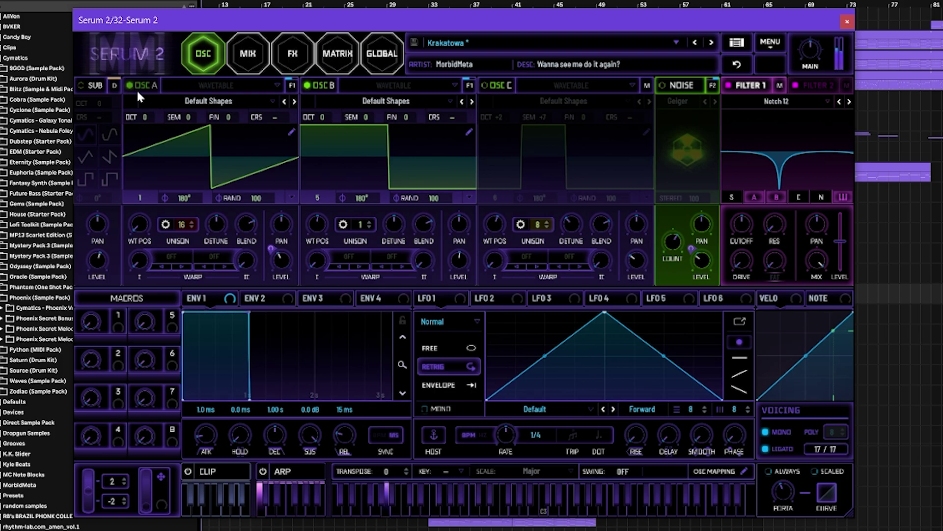
pyautogui.click(308, 86)
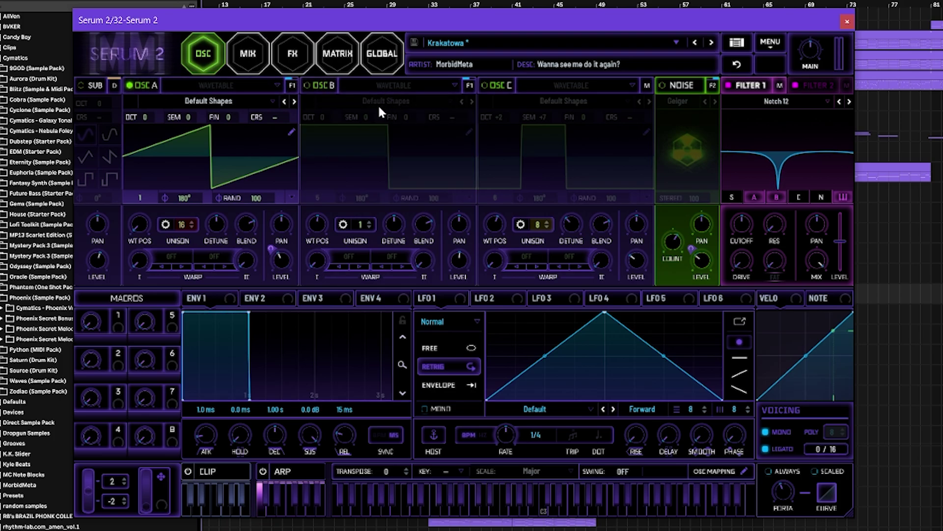
pyautogui.click(335, 86)
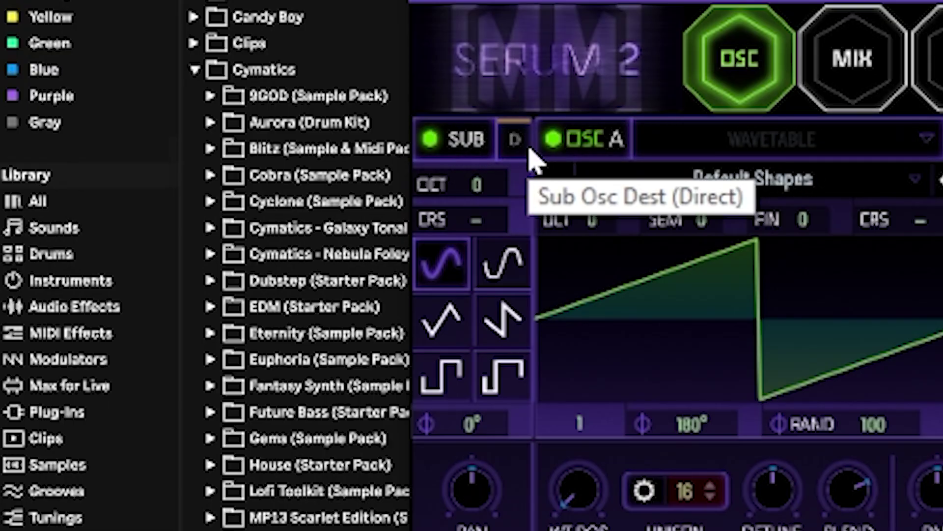
pyautogui.click(431, 140)
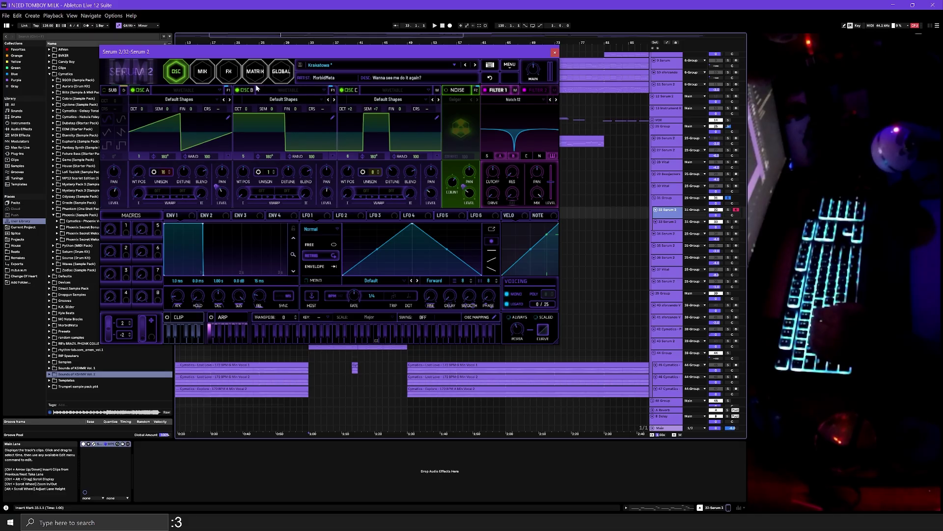
pyautogui.click(237, 90)
pyautogui.click(659, 139)
pyautogui.click(554, 139)
pyautogui.click(553, 139)
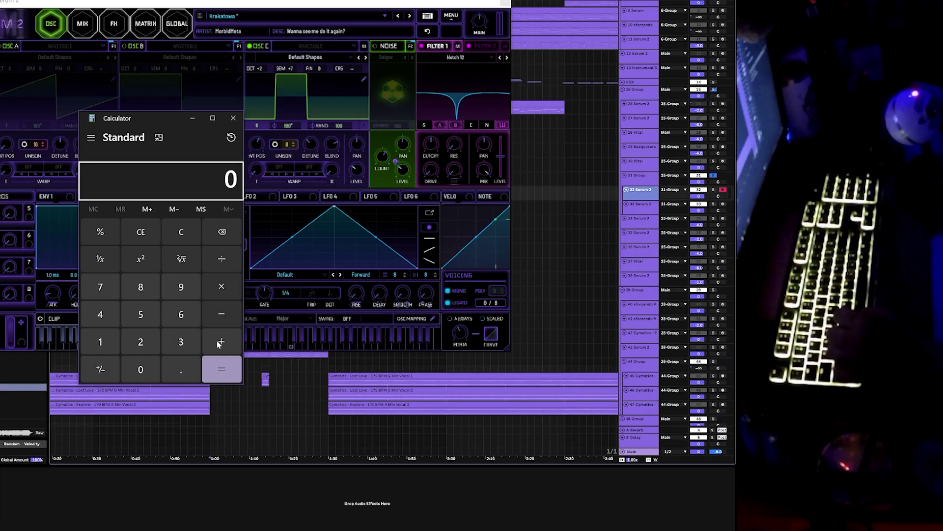
# Switch to Calculator, add 24 and 7, close it and return to Serum 2 on track 32.
pyautogui.press('2')
pyautogui.click(101, 319)
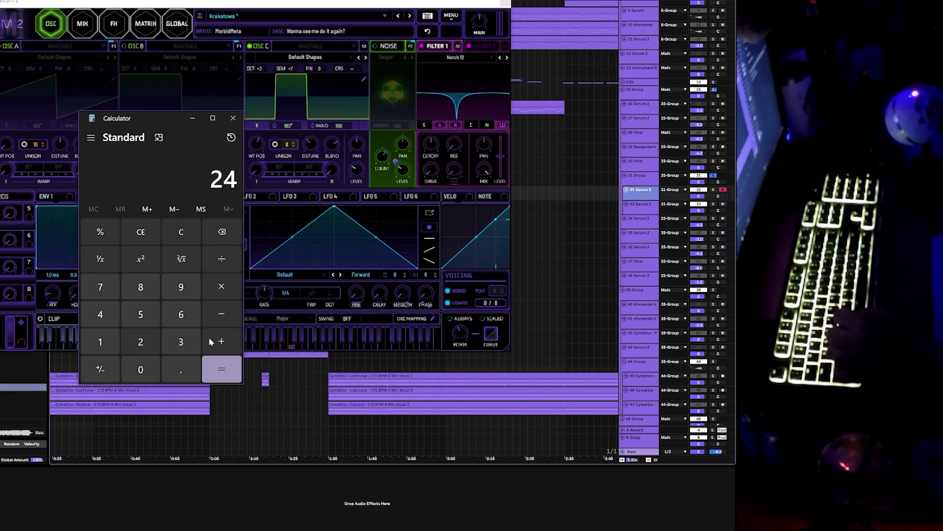
pyautogui.click(217, 332)
pyautogui.click(100, 287)
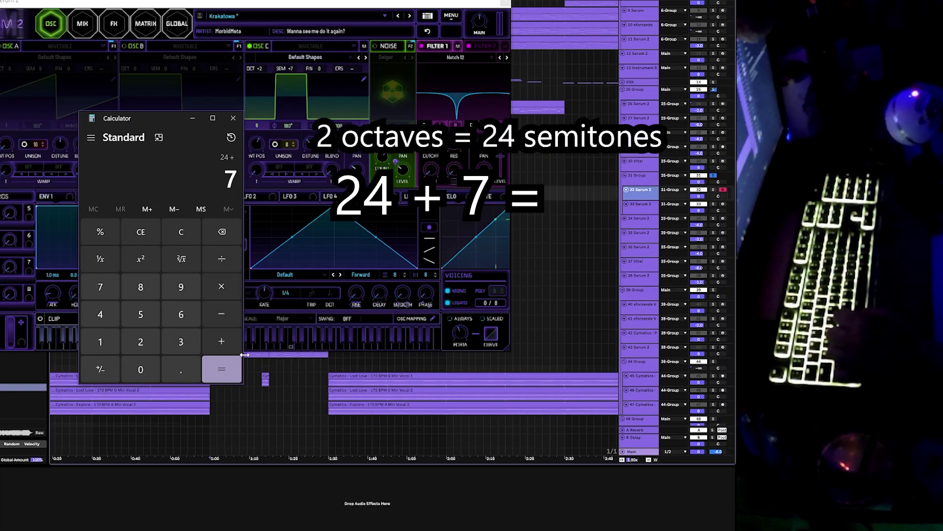
pyautogui.click(222, 370)
pyautogui.click(233, 118)
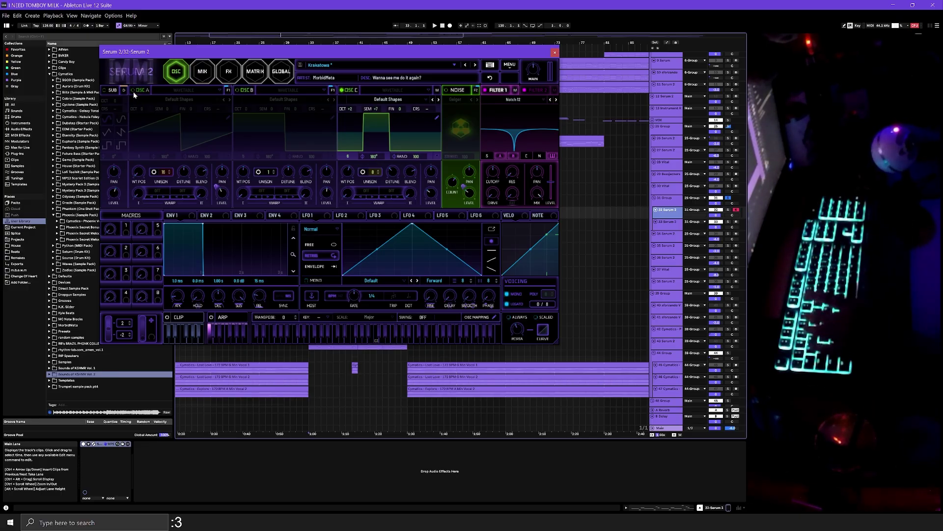
pyautogui.press('a')
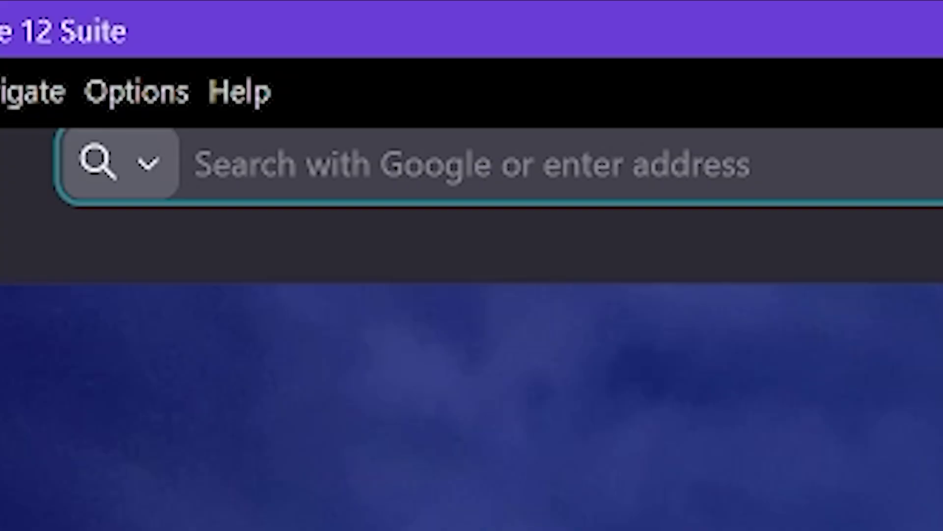
# Search Google for "what is the perfect fifth" and read how to count the interval on a scale and a piano.
pyautogui.write('what is the perfect fifth')
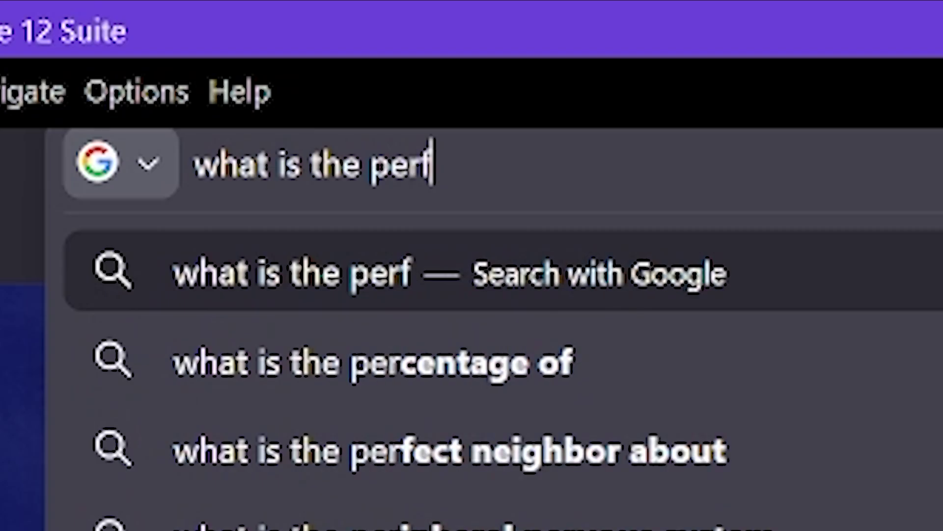
pyautogui.press('Return')
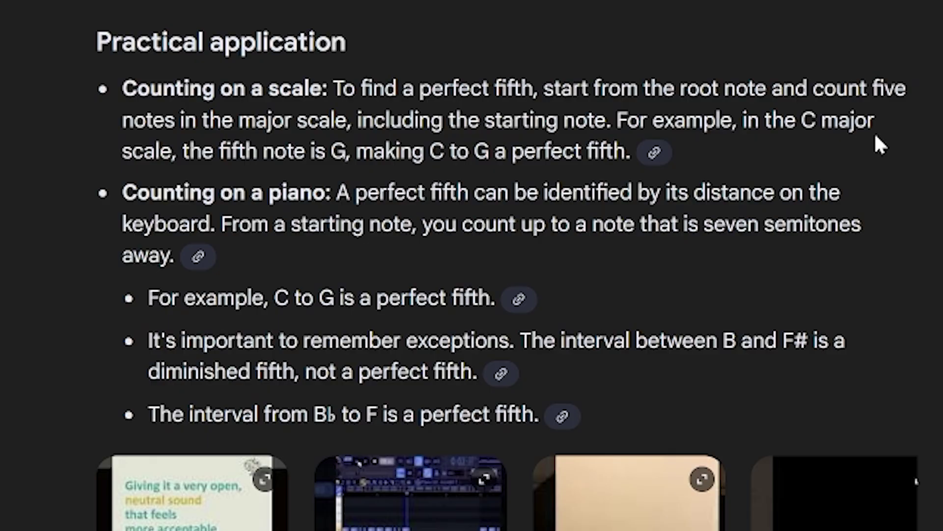
pyautogui.scroll(-3, 880, 145)
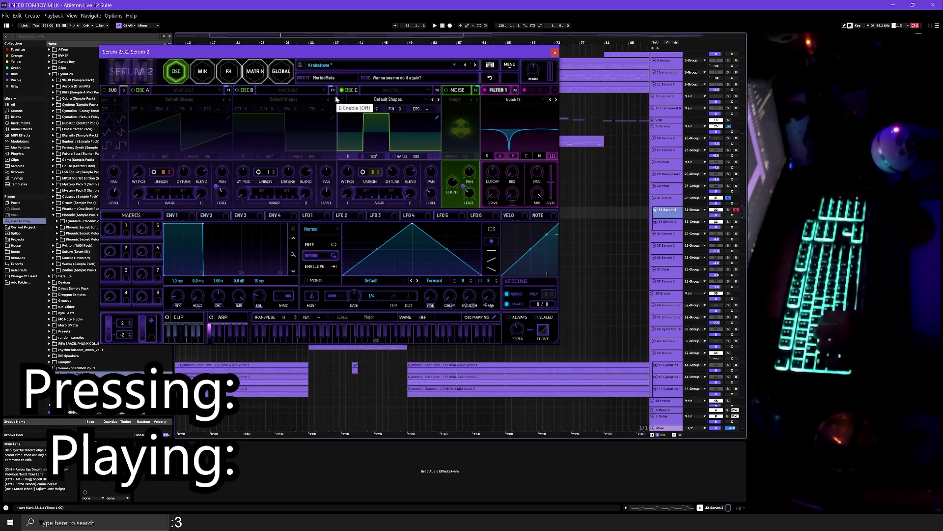
# Play notes through Serum 2 on track 32, enable the sub and noise oscillators, and inspect Filter 2 and Filter 1.
pyautogui.press('a')
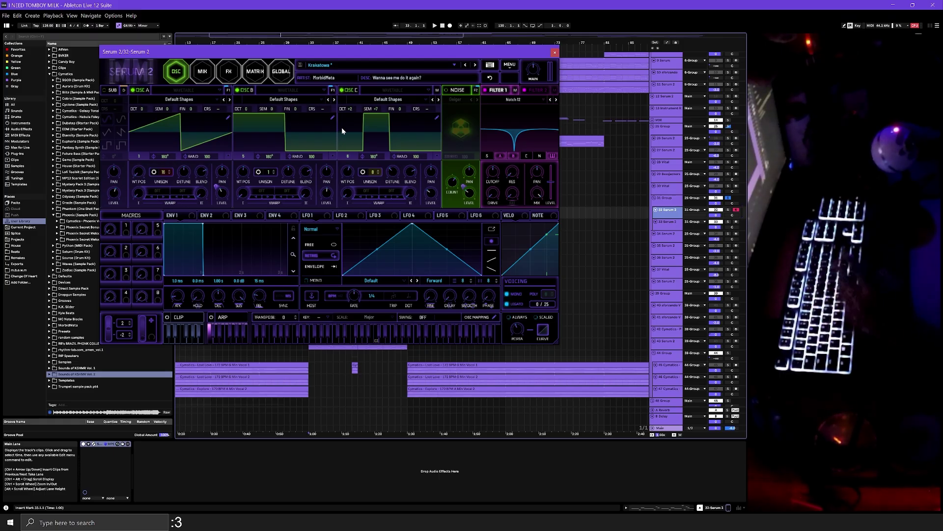
pyautogui.press('a')
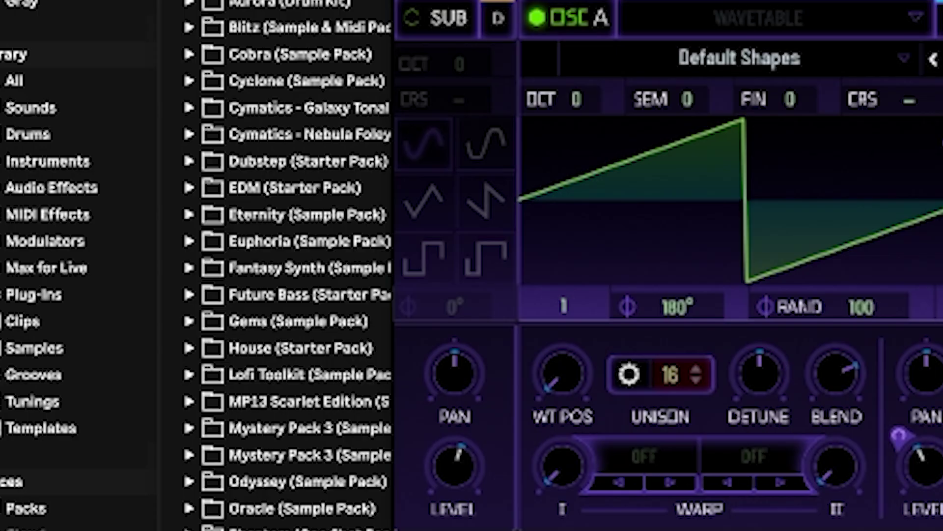
pyautogui.click(448, 22)
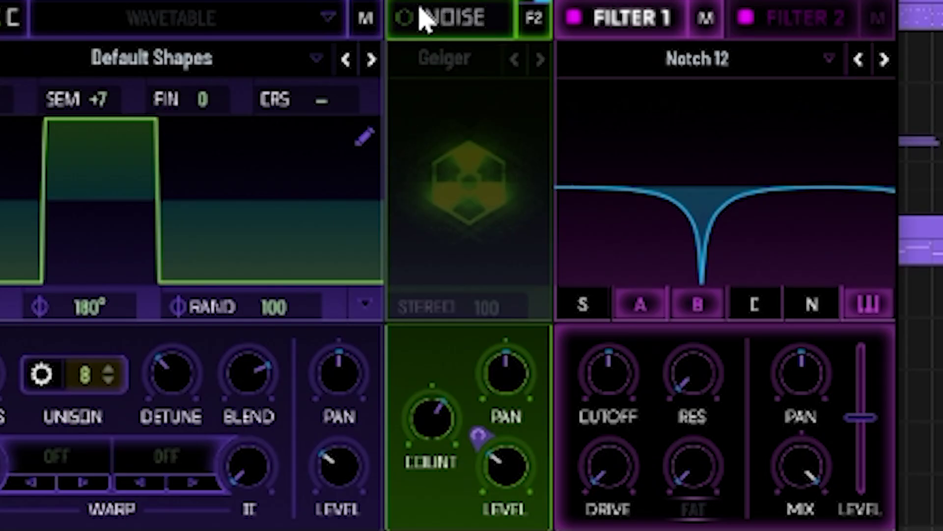
pyautogui.click(403, 19)
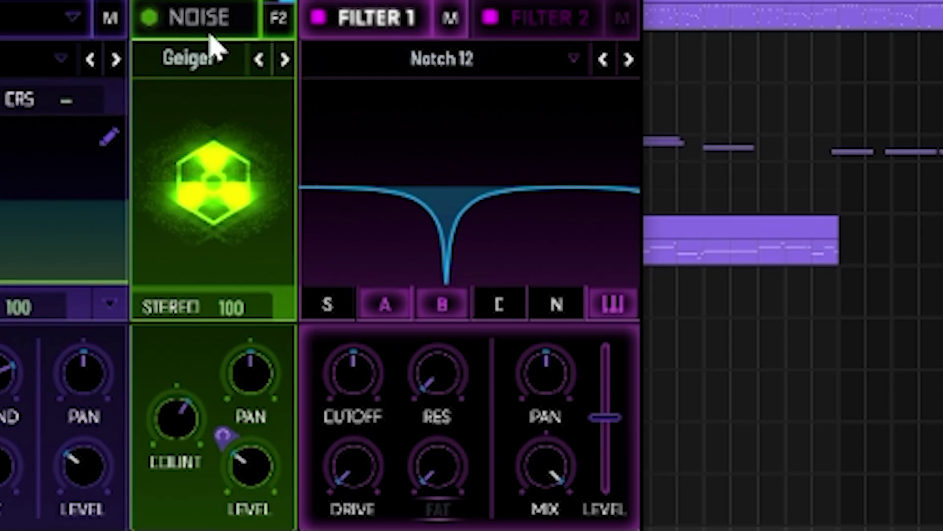
pyautogui.click(511, 31)
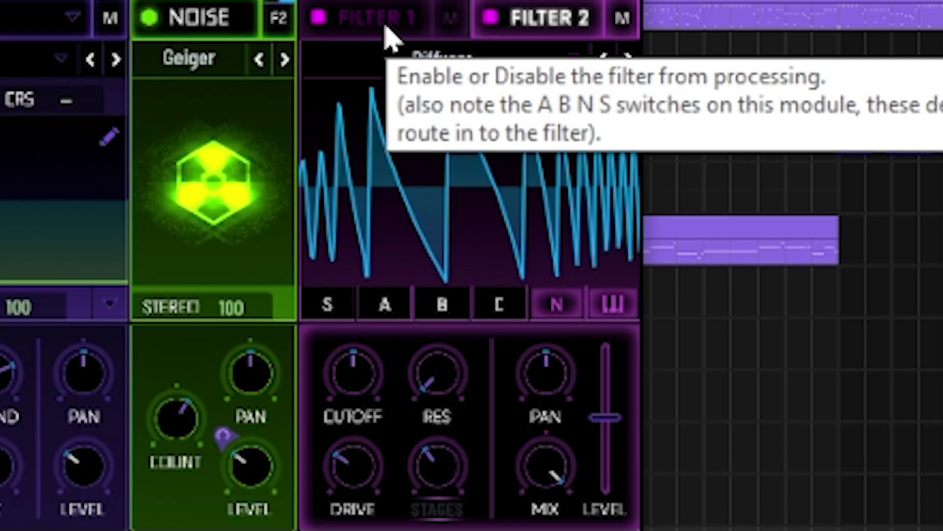
pyautogui.click(386, 24)
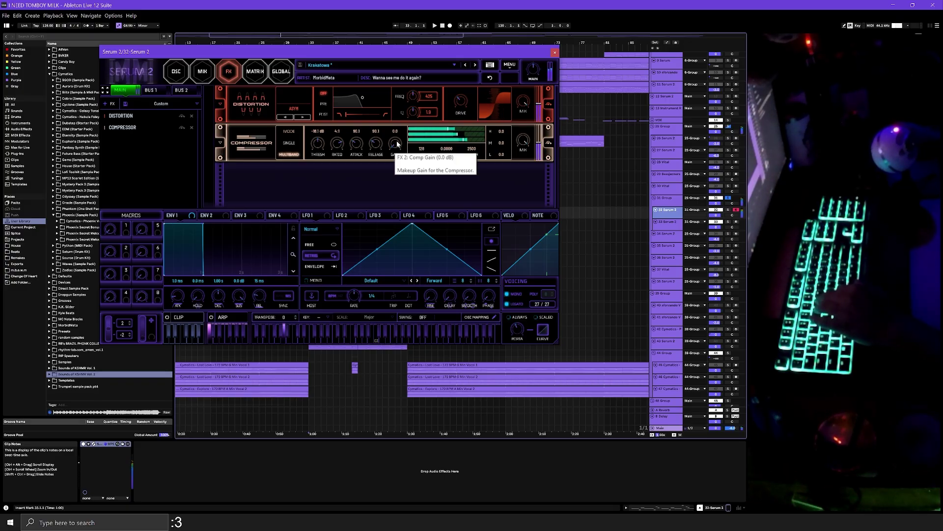
# Open Serum 2 on track 33, reposition its window, and select group 31 followed by track 33.
pyautogui.press('Down')
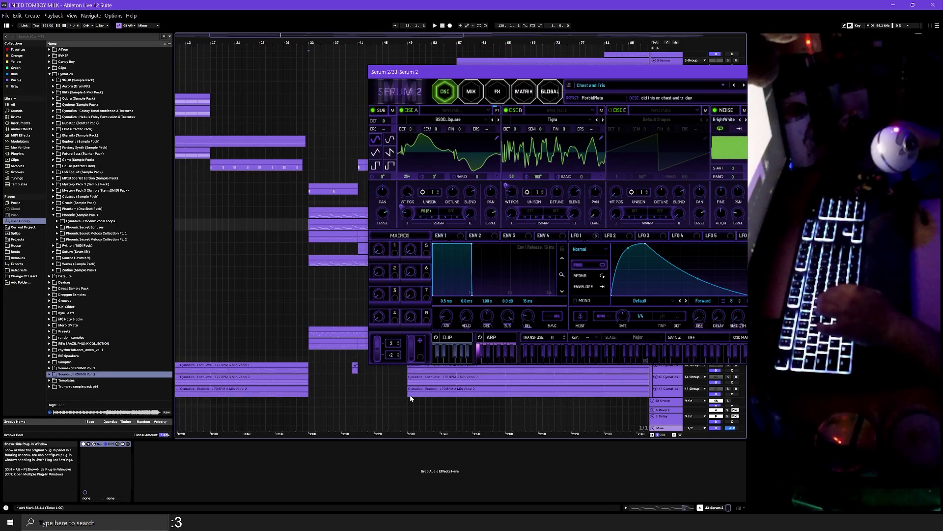
pyautogui.moveTo(473, 78); pyautogui.dragTo(197, 86)
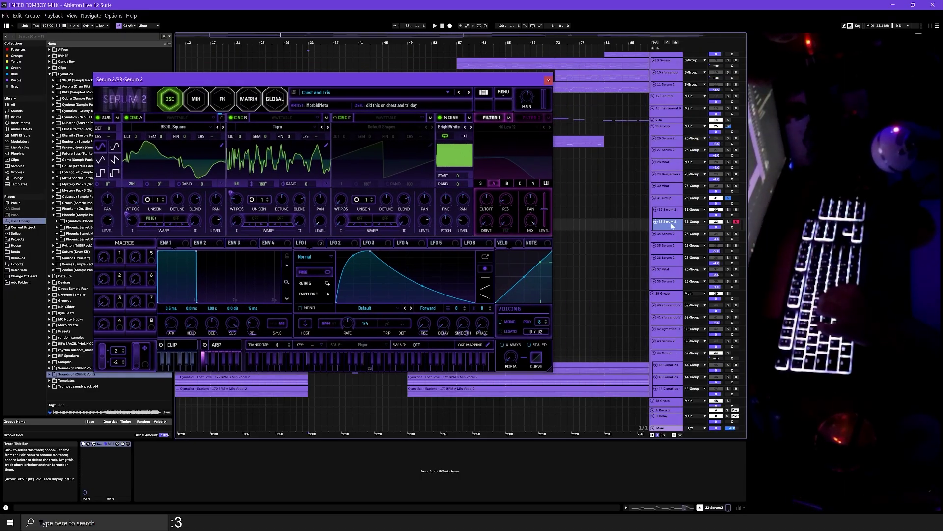
pyautogui.click(672, 203)
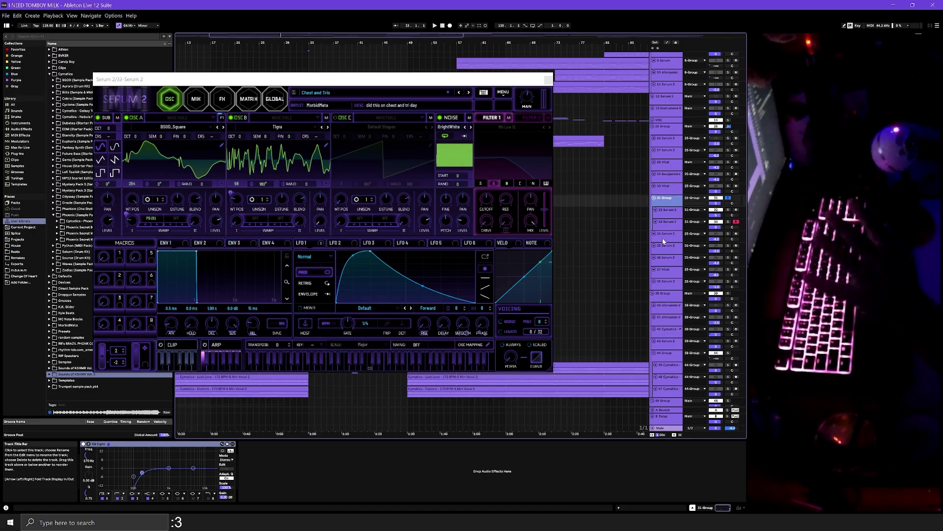
pyautogui.click(668, 225)
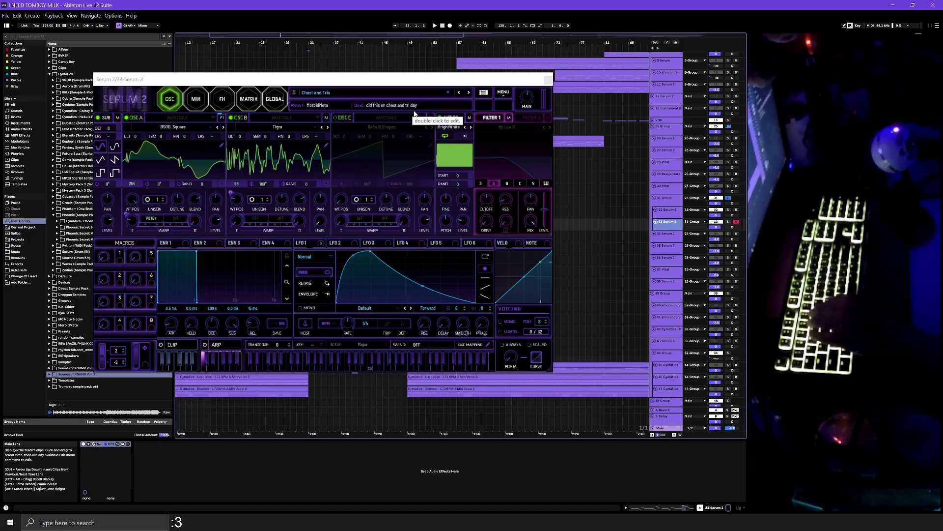
# Disable the noise, OSC B and sub oscillator of the Chest and Tris preset to isolate OSC A.
pyautogui.click(441, 117)
pyautogui.click(236, 117)
pyautogui.click(98, 118)
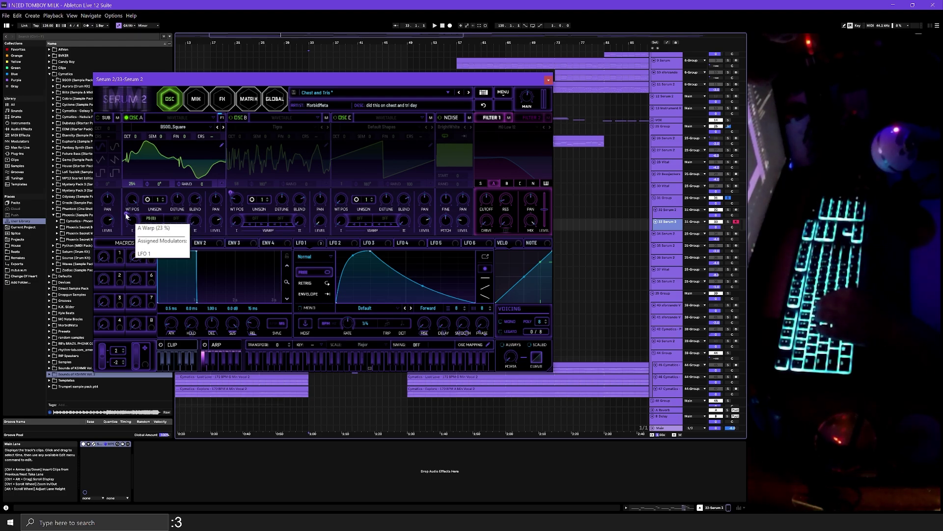
# Select group 31, show LFO 1 in the Chest and Tris preset, and enable OSC B with its Tigra wavetable.
pyautogui.click(718, 198)
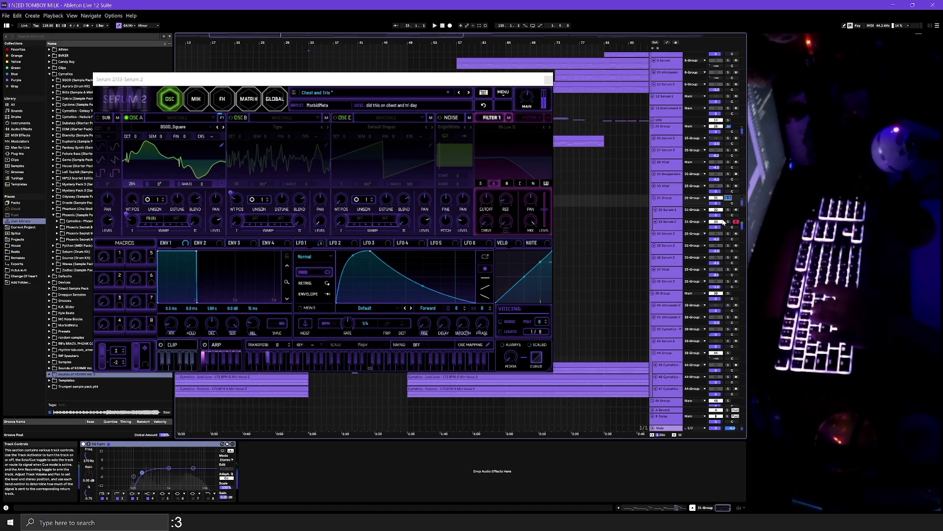
pyautogui.click(321, 244)
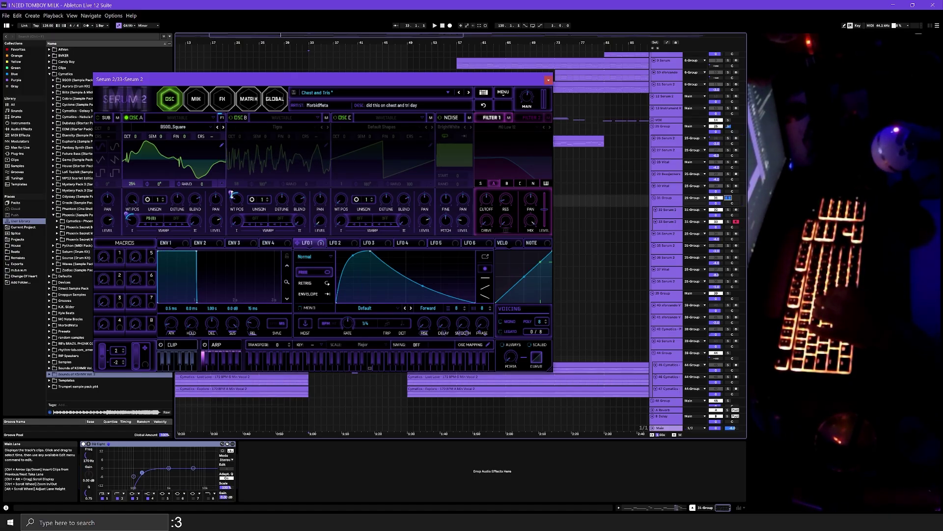
pyautogui.click(231, 118)
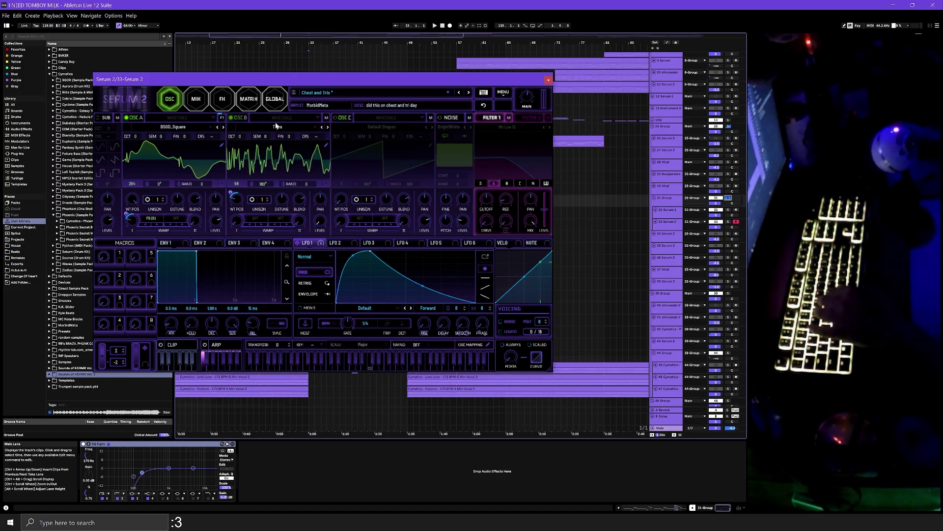
pyautogui.click(291, 128)
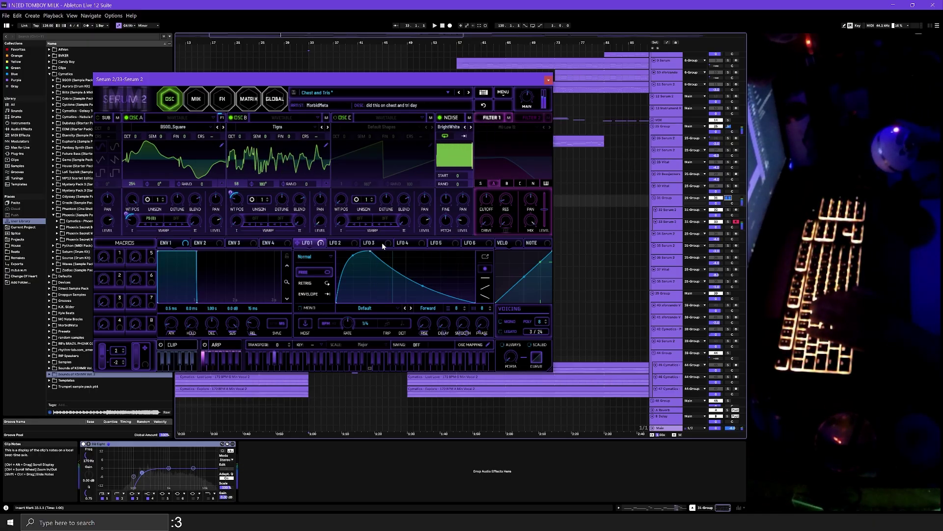
# Enable the Hyper/Dimension, Filter, Distortion and Compressor effects one by one in the Chest and Tris effects rack.
pyautogui.click(223, 98)
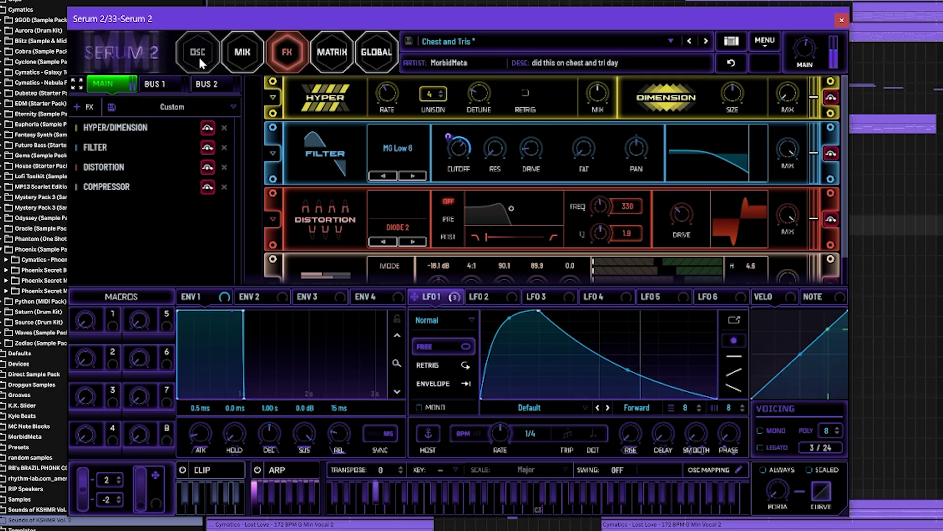
pyautogui.click(207, 127)
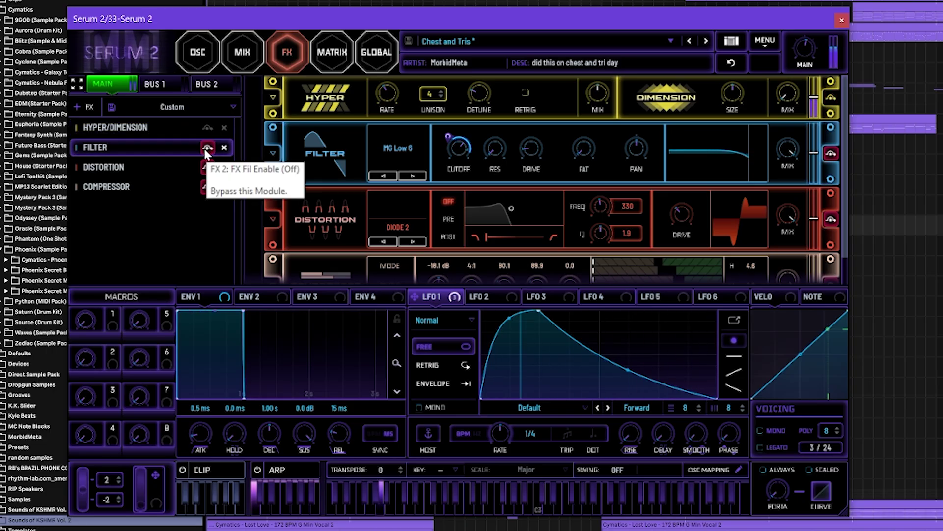
pyautogui.click(207, 149)
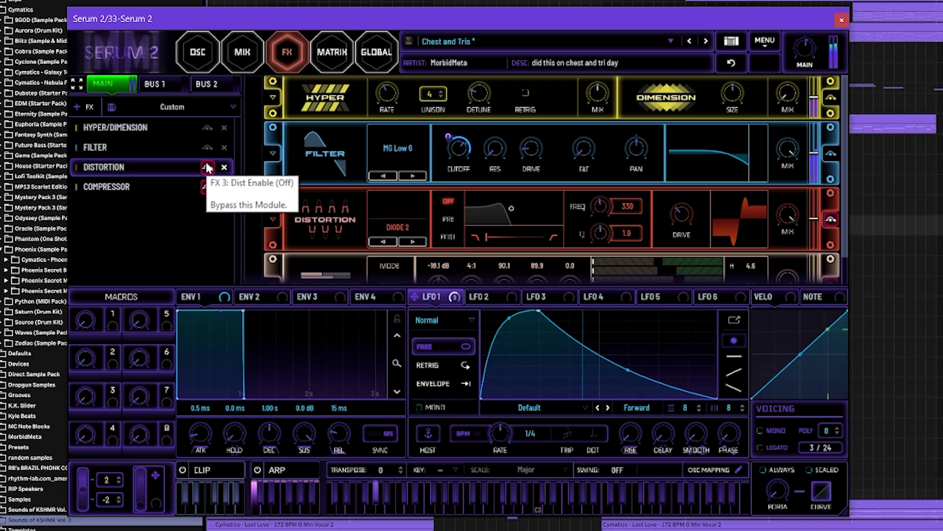
pyautogui.click(207, 169)
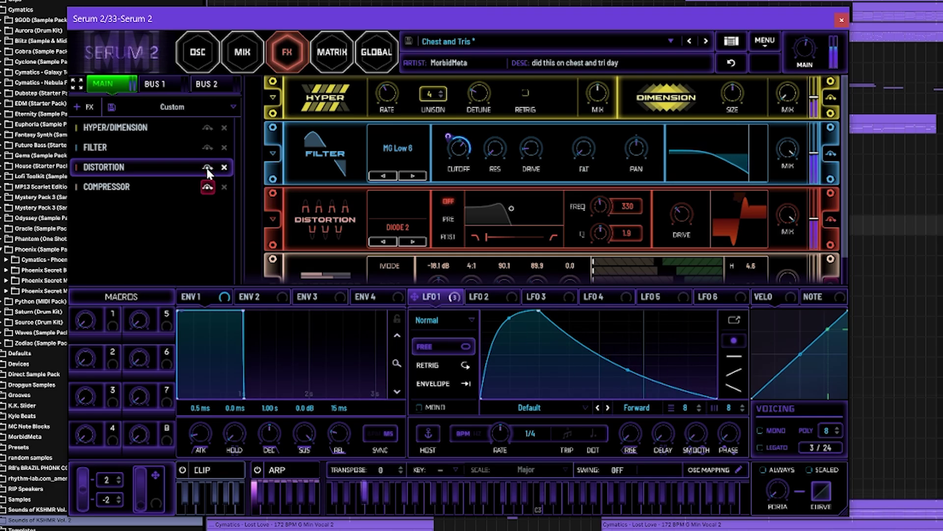
pyautogui.click(207, 188)
pyautogui.scroll(-1, 249, 227)
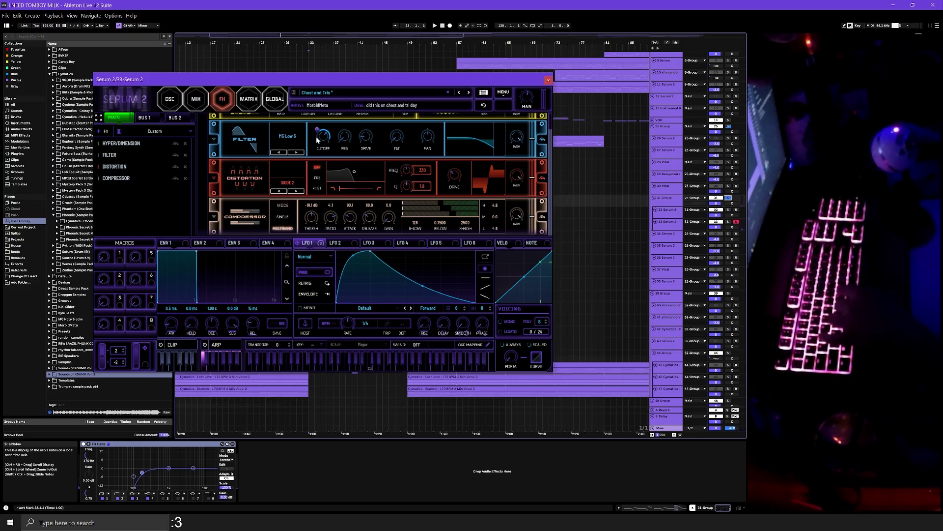
pyautogui.scroll(2, 230, 137)
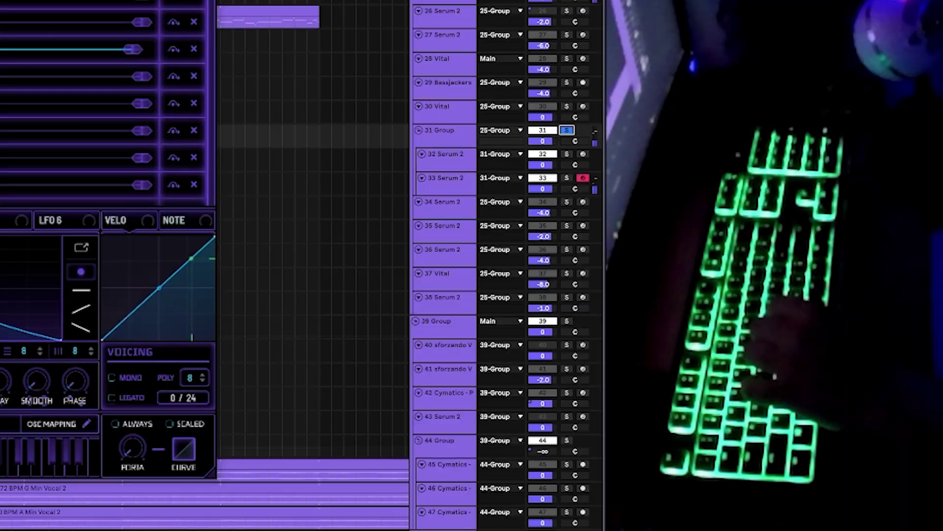
# Solo and arm track 34, open its Serum 2 plug-in and reposition the window.
pyautogui.click(308, 241)
pyautogui.click(308, 240)
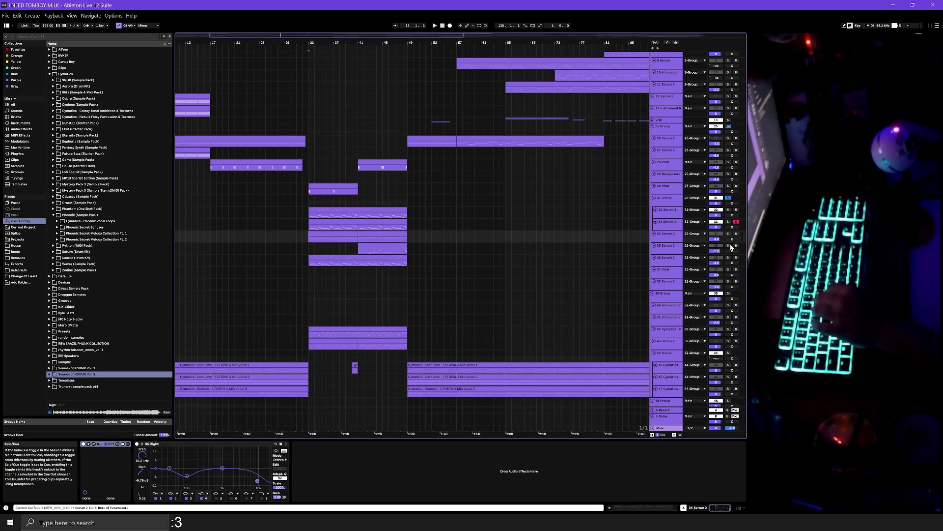
pyautogui.click(736, 234)
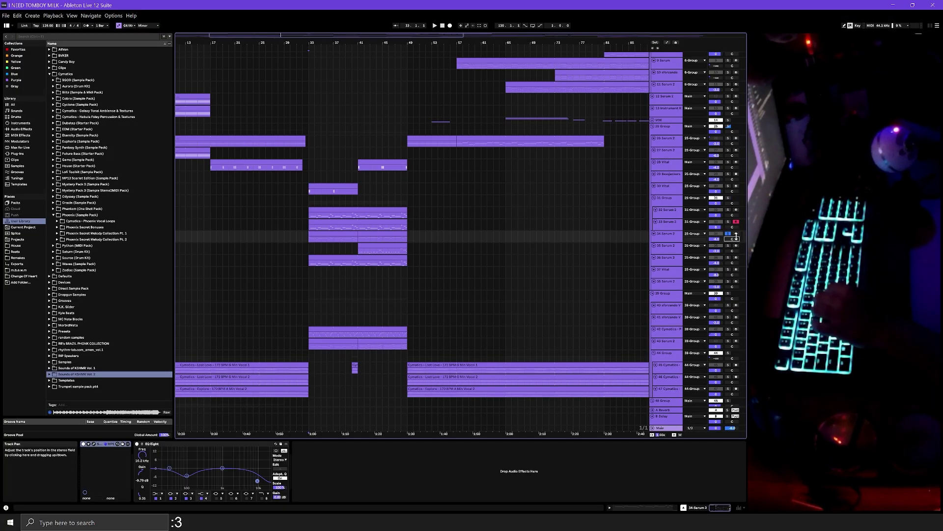
pyautogui.click(93, 444)
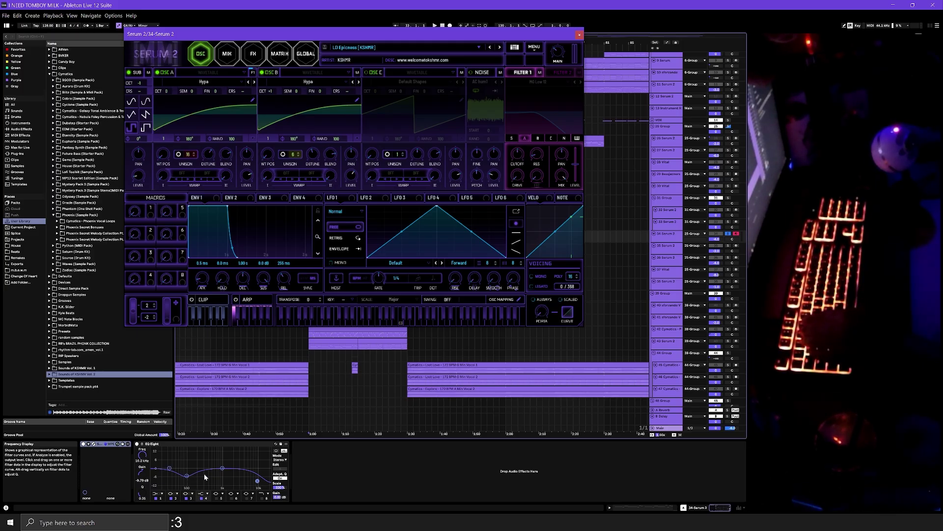
pyautogui.moveTo(299, 33); pyautogui.dragTo(269, 77)
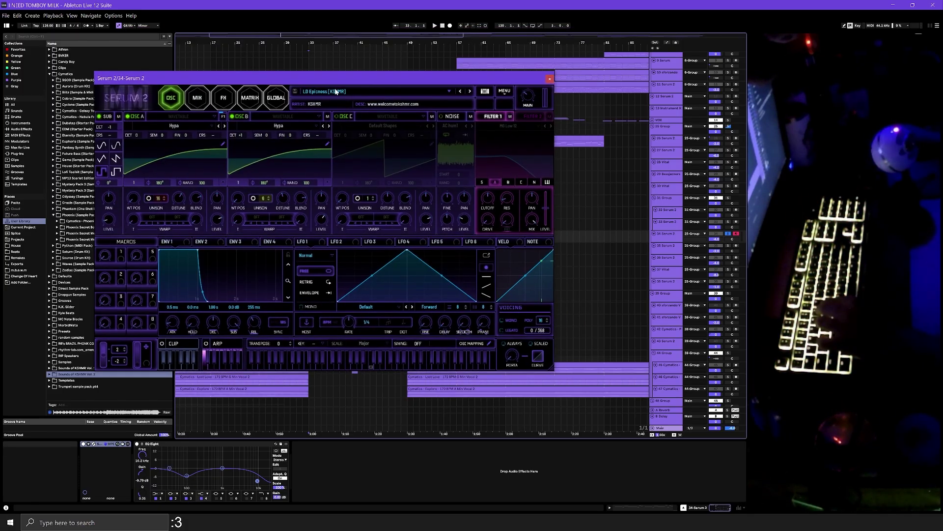
# View the effects of the LD Epicness preset, return to its oscillators and shift the plug-in window.
pyautogui.click(224, 97)
pyautogui.click(177, 101)
pyautogui.moveTo(322, 78); pyautogui.dragTo(337, 80)
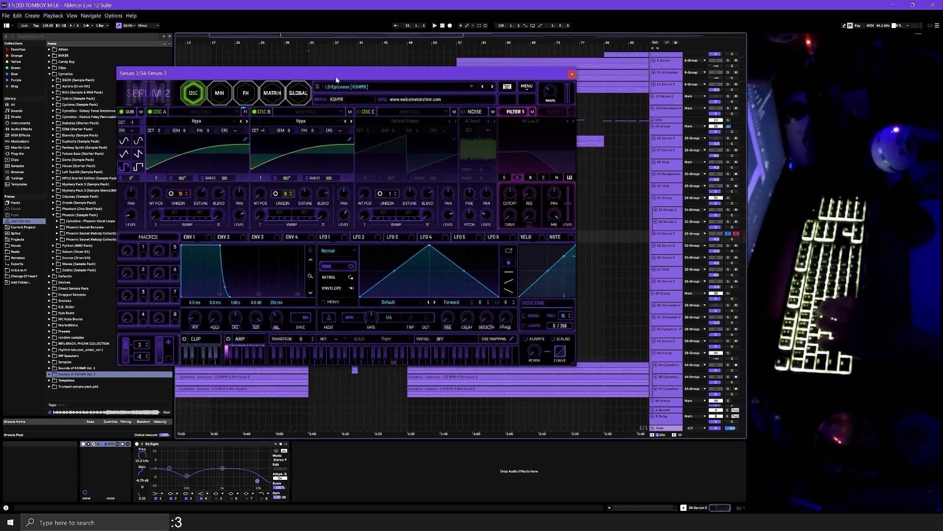
# Return to the arrangement, solo group 25 and play the song.
pyautogui.click(412, 417)
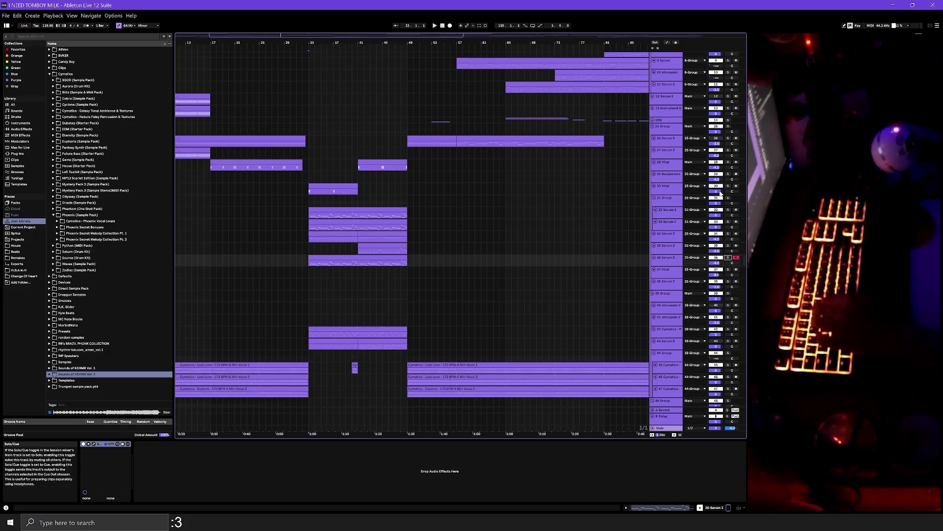
pyautogui.click(727, 126)
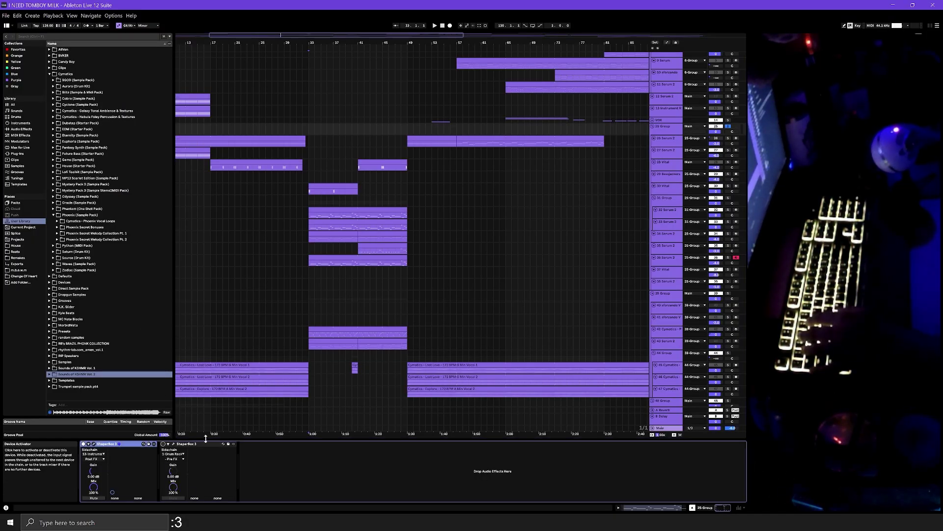
pyautogui.press('space')
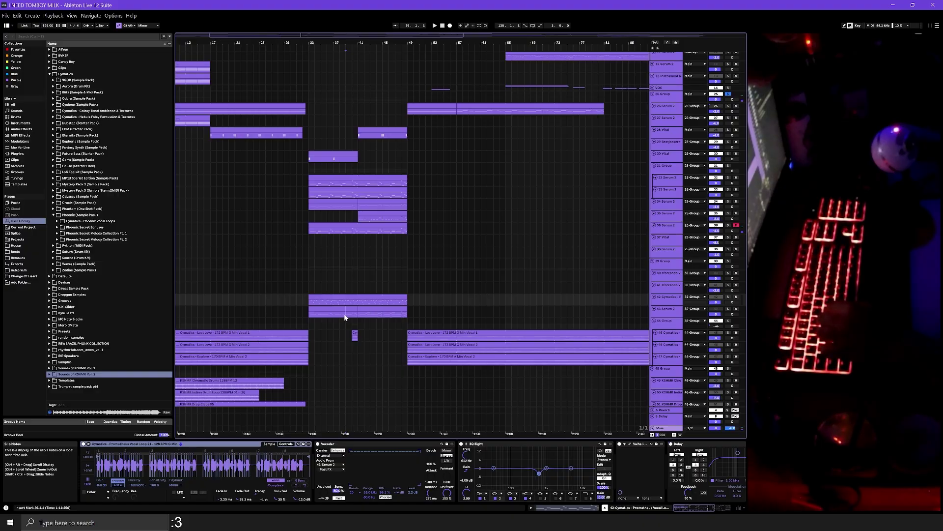
# Open and close Serum 2 on track 43, select the Prometheus vocal loop clip on track 42 and play a note.
pyautogui.click(665, 308)
pyautogui.click(96, 445)
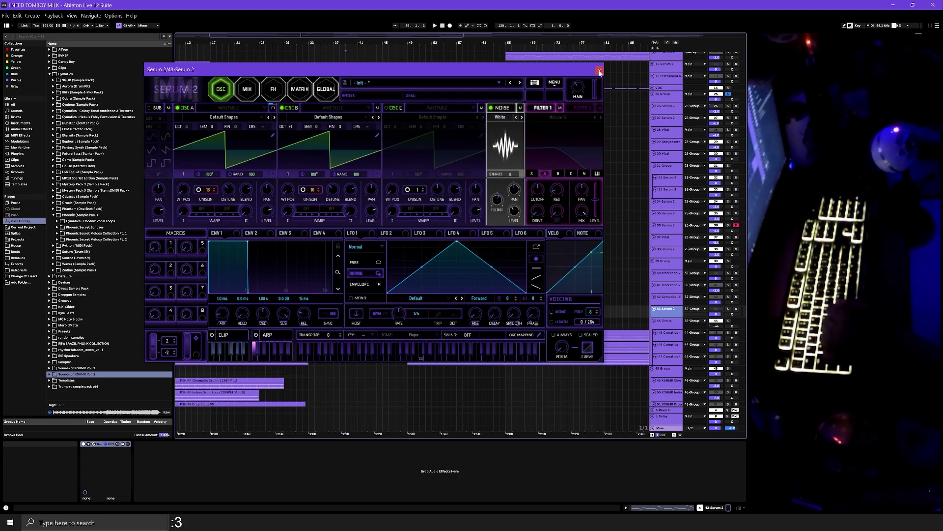
pyautogui.click(600, 72)
pyautogui.click(327, 300)
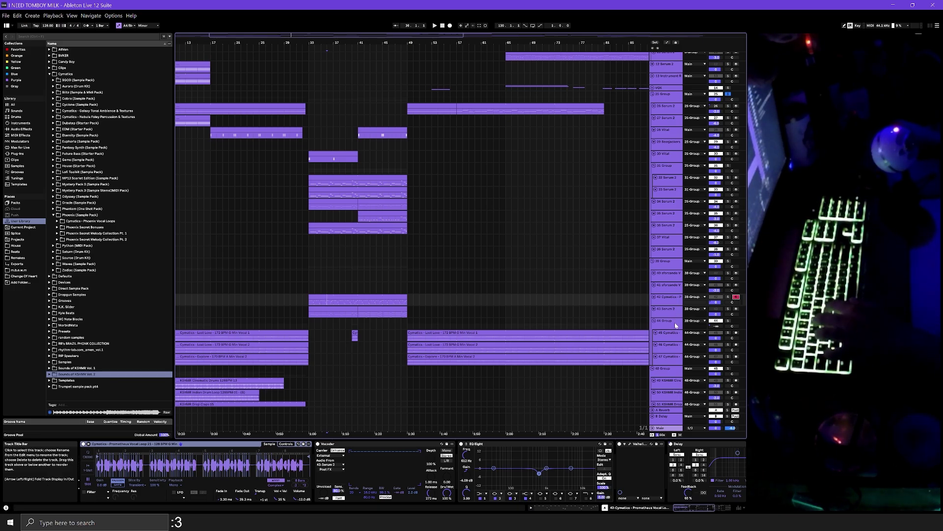
pyautogui.press('a')
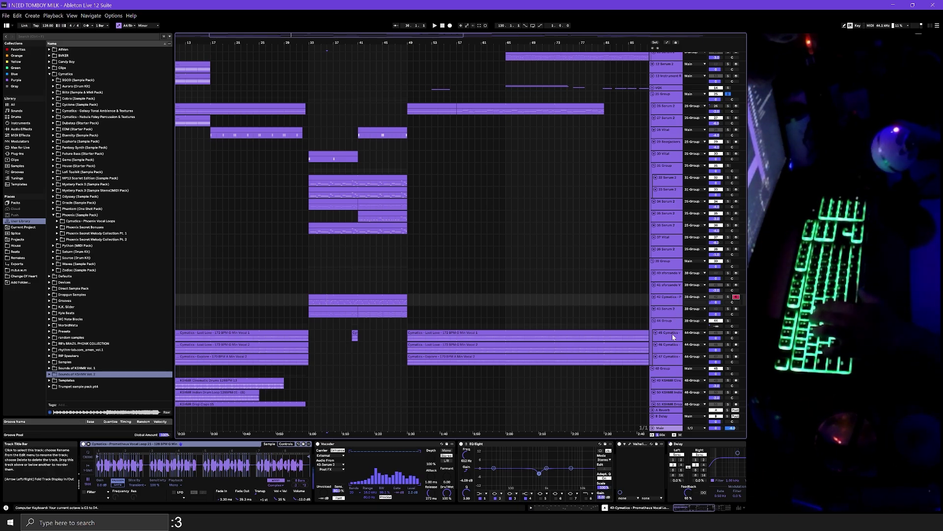
# Solo the Prometheus vocal loop on track 42 and play it from the start of its clip.
pyautogui.click(728, 297)
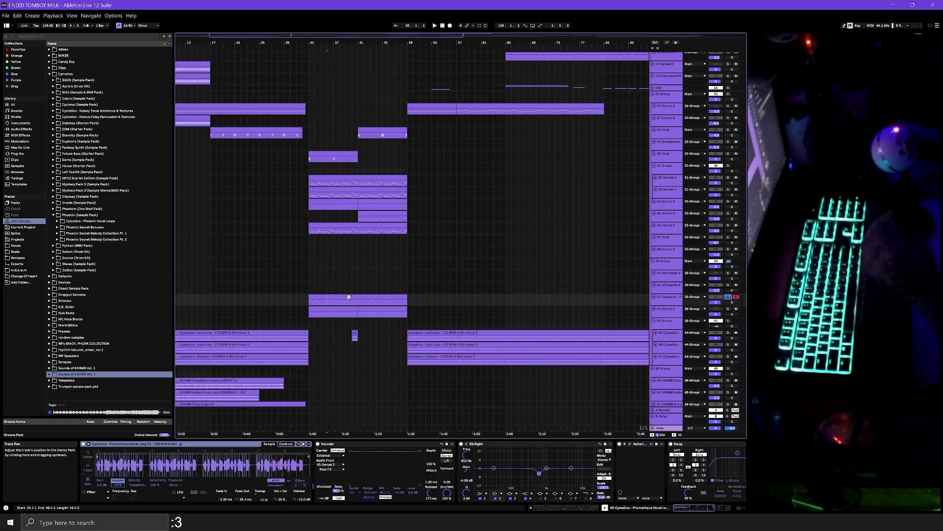
pyautogui.click(335, 315)
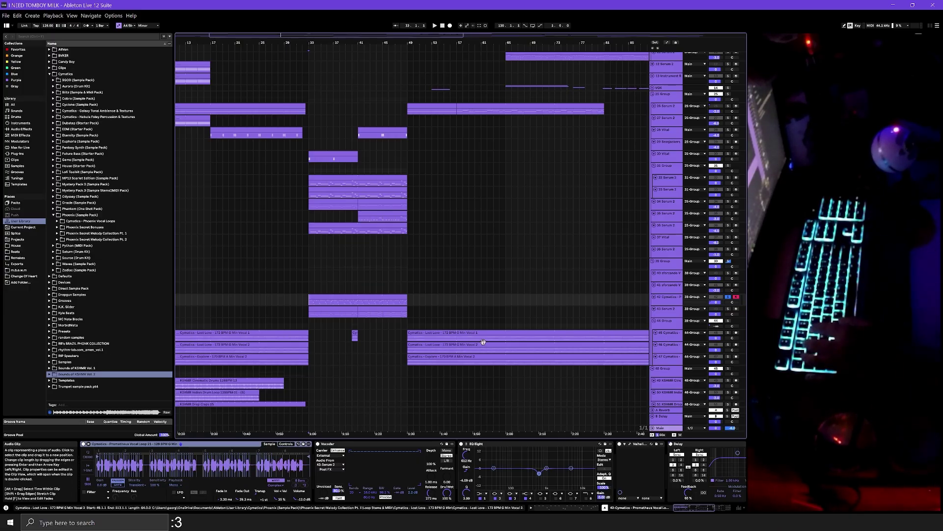
pyautogui.click(330, 311)
pyautogui.press('space')
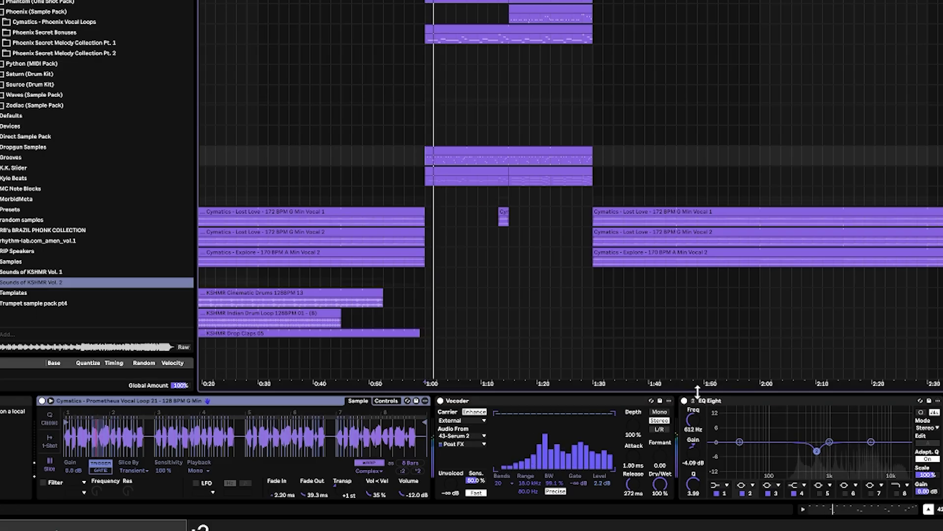
pyautogui.press('space')
# Bypass the Vocoder on the vocal loop to inspect the dry slices, and turn the Vocoder back on.
pyautogui.click(301, 403)
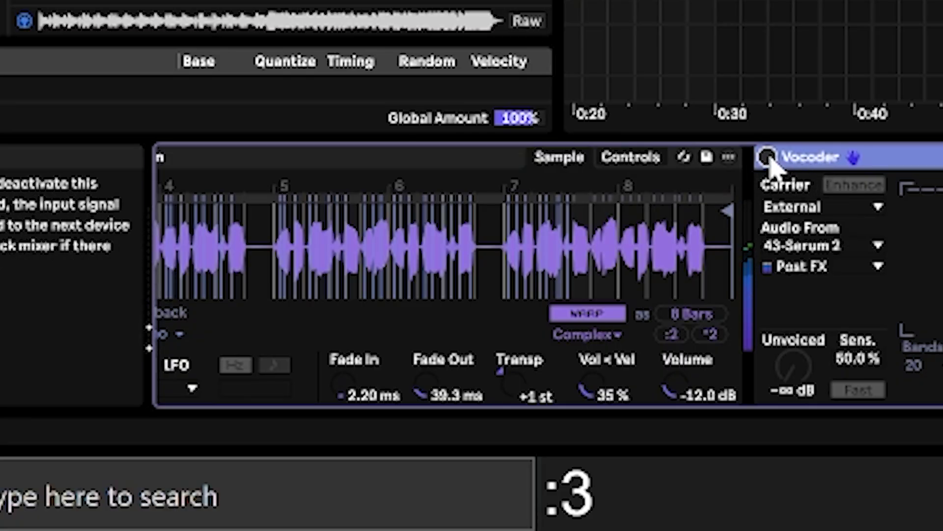
pyautogui.hscroll(-5, 770, 164)
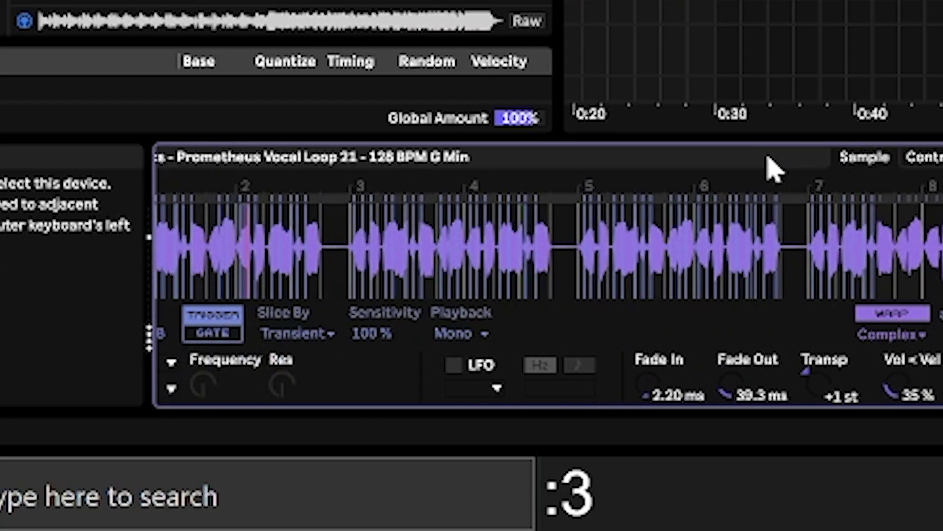
pyautogui.hscroll(5, 770, 163)
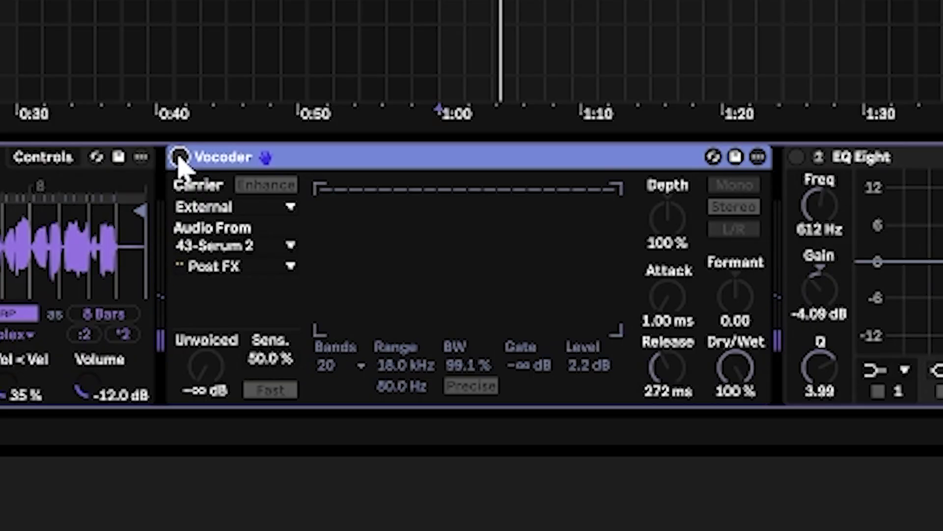
pyautogui.click(180, 158)
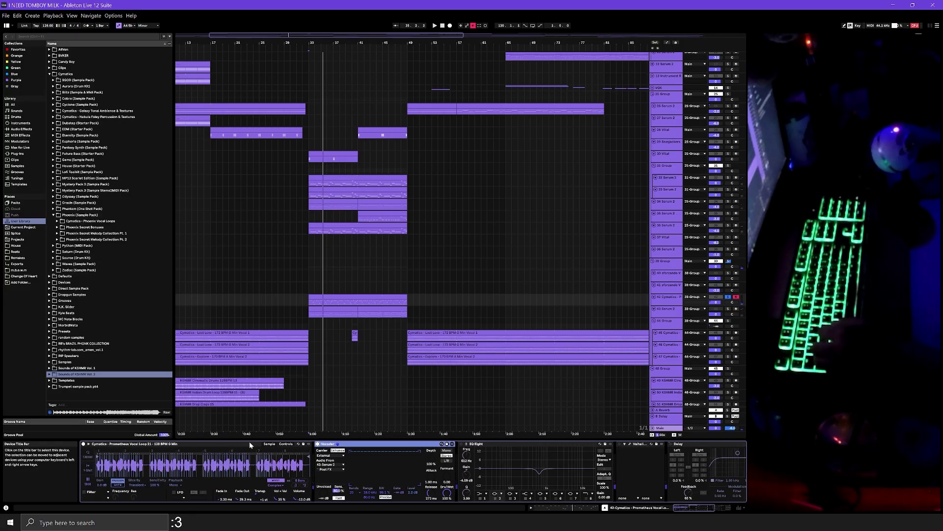
# Audition the 612 Hz dip in the vocal loop's EQ Eight and turn the band audition off.
pyautogui.hscroll(4, 245, 443)
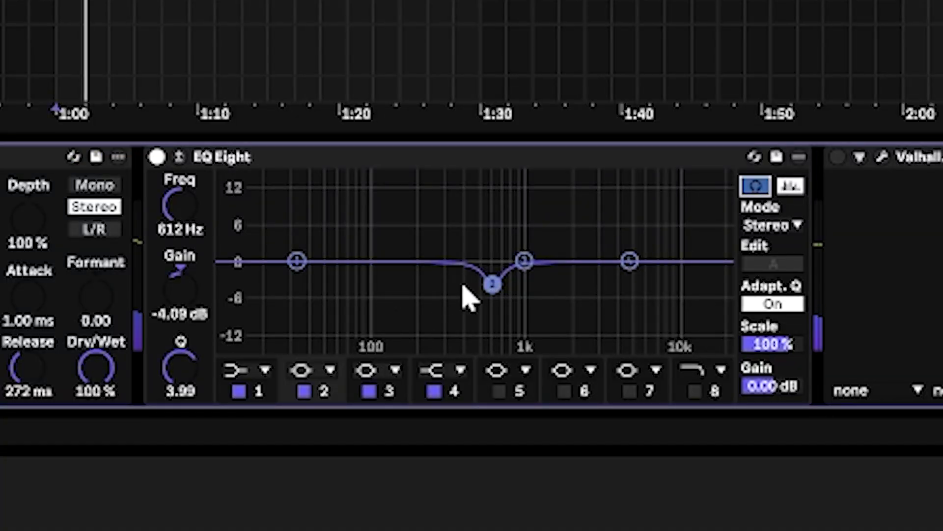
pyautogui.press('space')
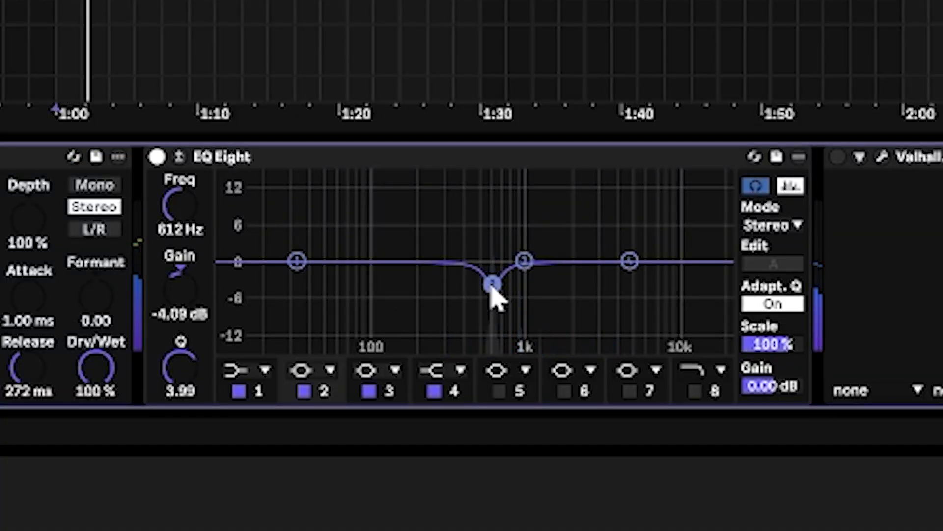
pyautogui.click(760, 187)
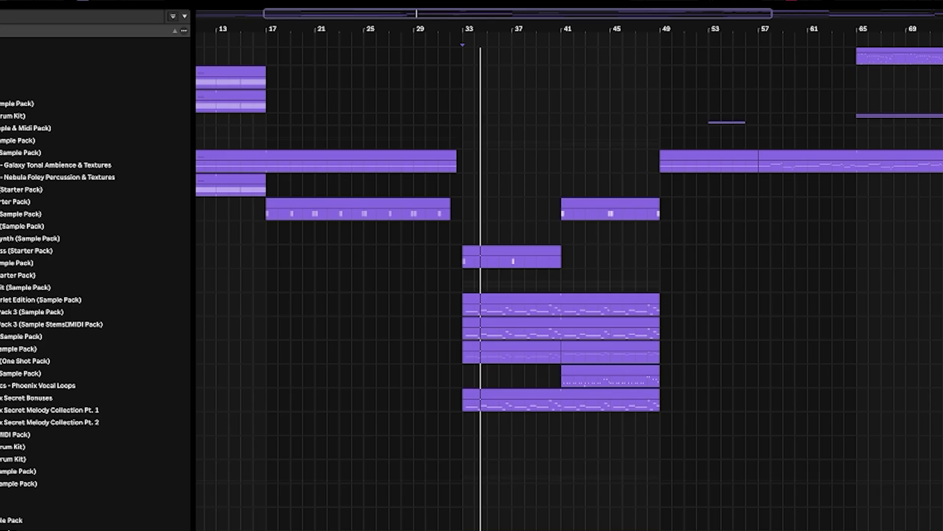
# Inspect the ValhallaVintageVerb, Delay and Kickstart 2 settings on the vocal loop track, closing the plug-in windows.
pyautogui.moveTo(880, 134); pyautogui.dragTo(437, 82)
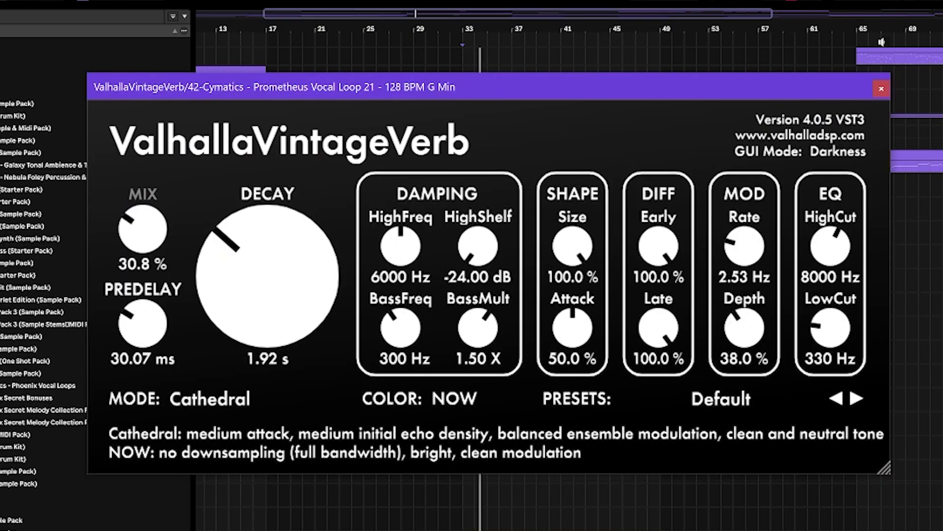
pyautogui.click(881, 90)
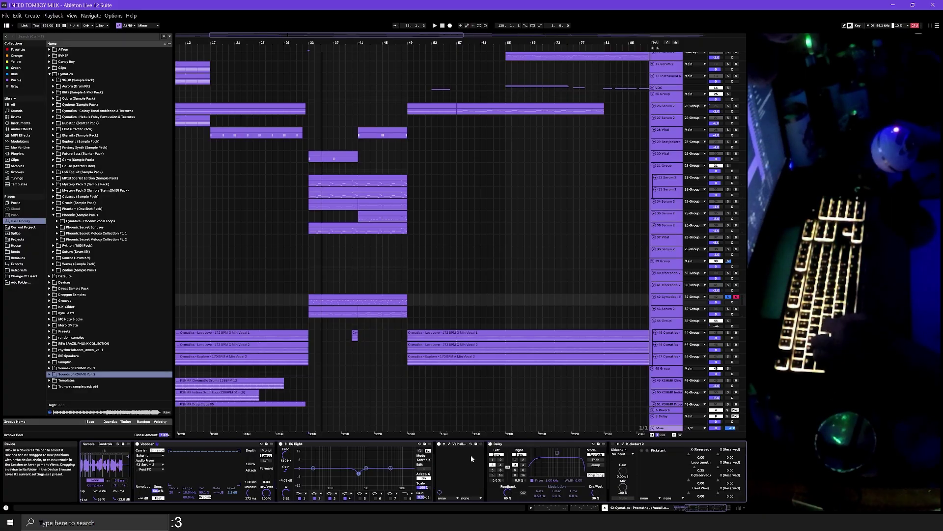
pyautogui.hscroll(3, 474, 454)
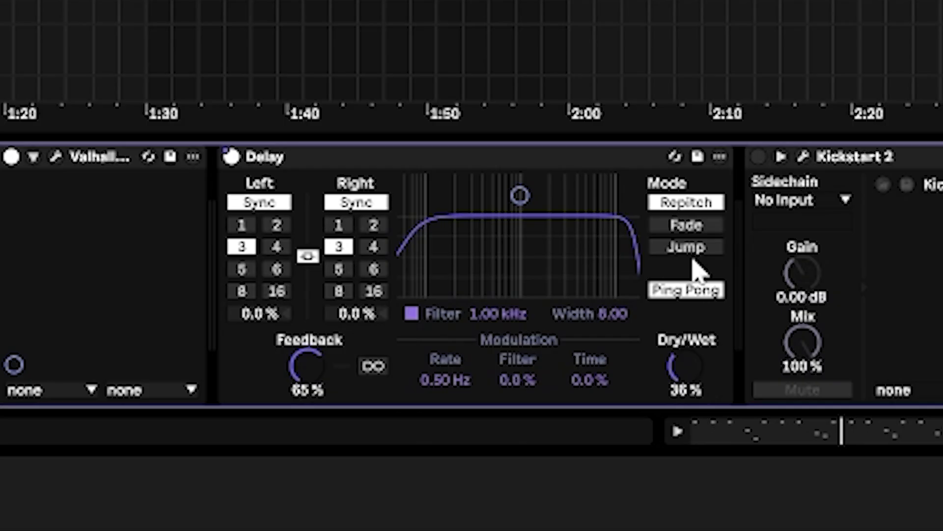
pyautogui.click(662, 107)
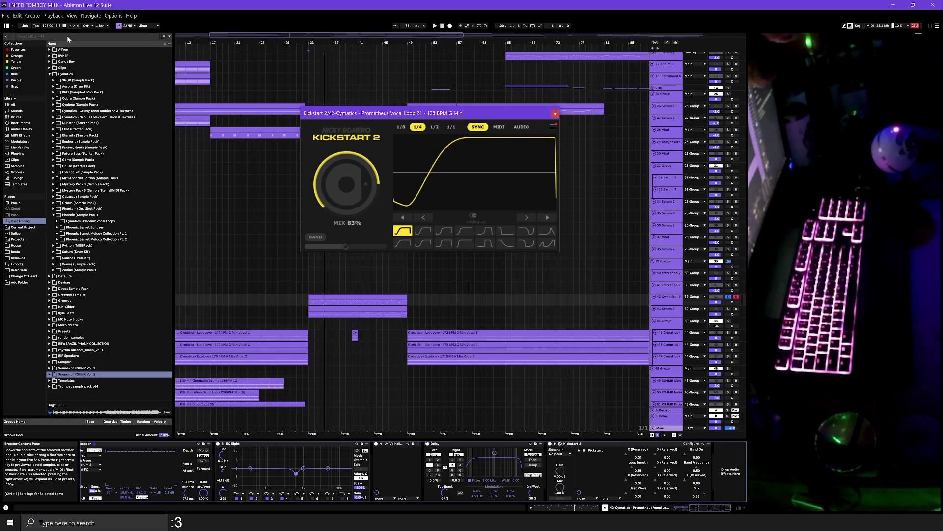
pyautogui.click(555, 115)
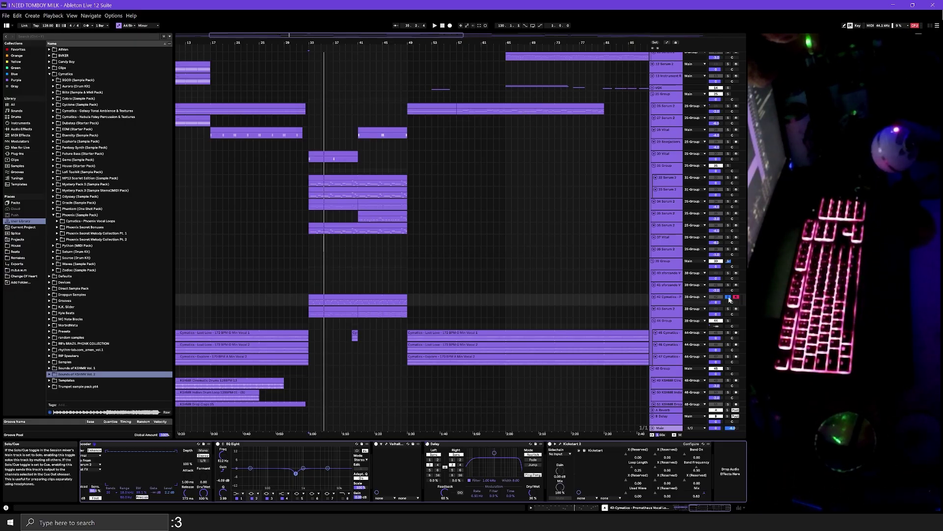
# Unsolo the vocal loop track and play the full mix from bar 34.
pyautogui.click(728, 297)
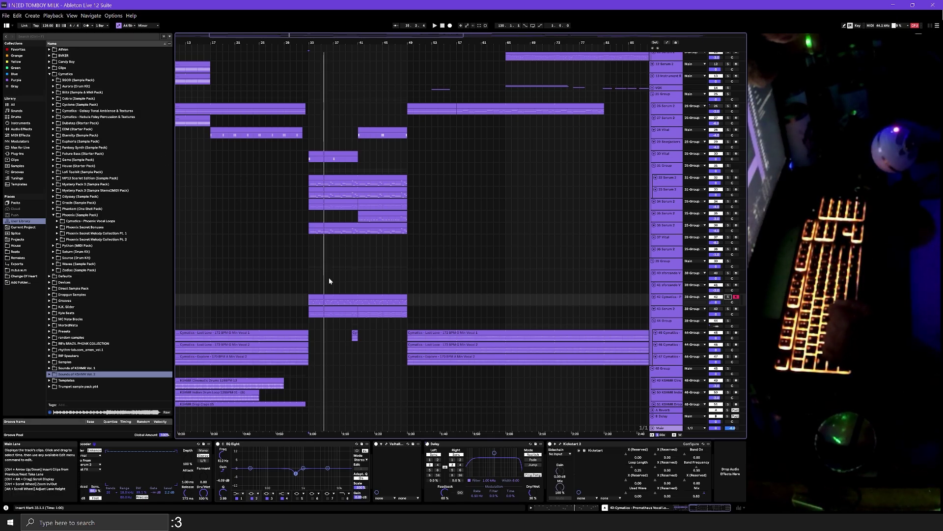
pyautogui.click(313, 231)
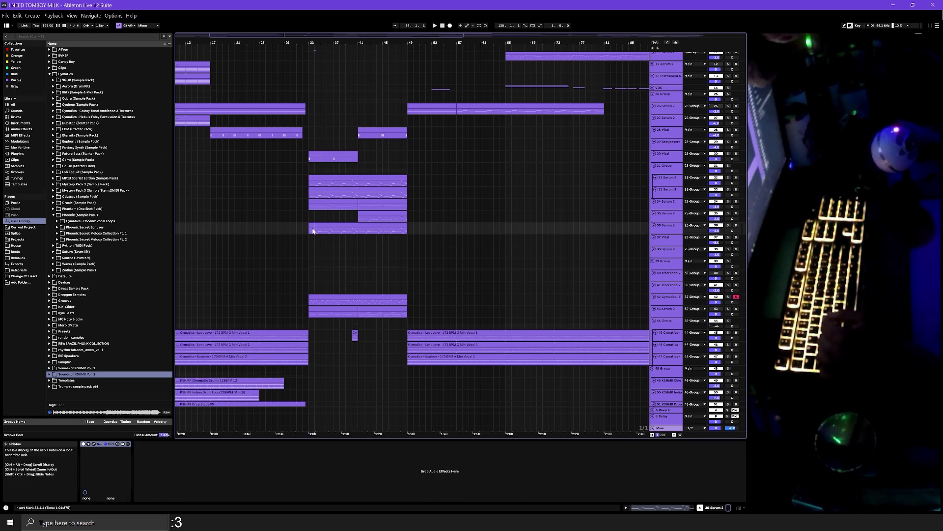
pyautogui.press('space')
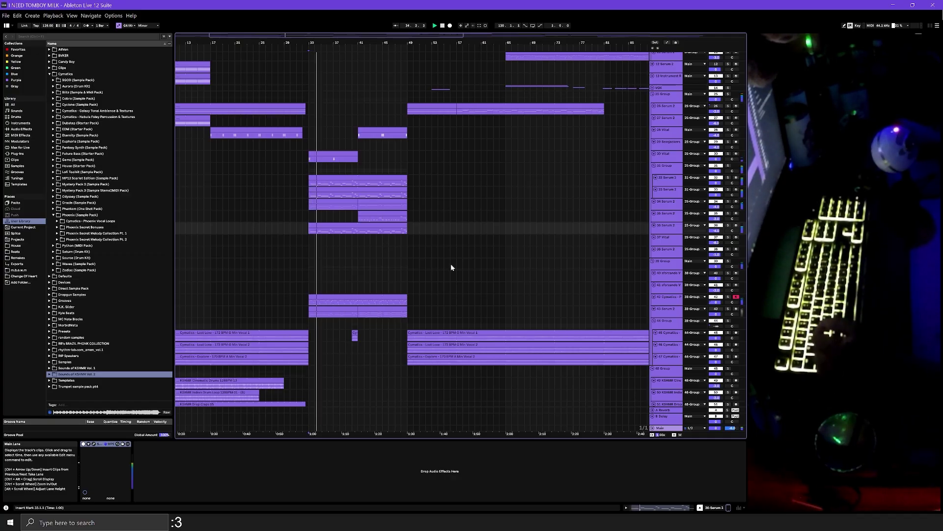
# Set the insert marker at bar 49 and examine the clips of the following section across all tracks.
pyautogui.moveTo(459, 284); pyautogui.dragTo(529, 88)
pyautogui.moveTo(532, 181); pyautogui.dragTo(492, 377)
pyautogui.click(385, 231)
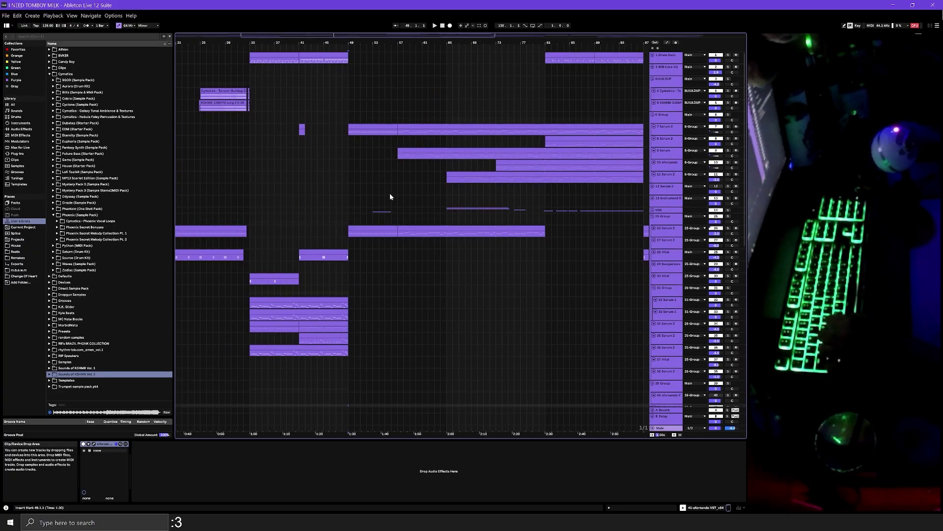
pyautogui.scroll(-10, 414, 238)
pyautogui.hscroll(5, 415, 237)
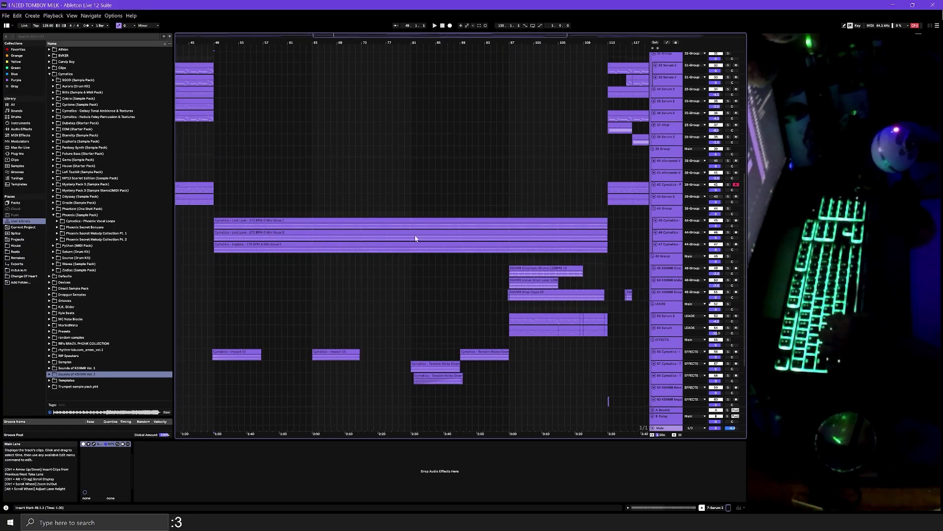
pyautogui.scroll(10, 363, 156)
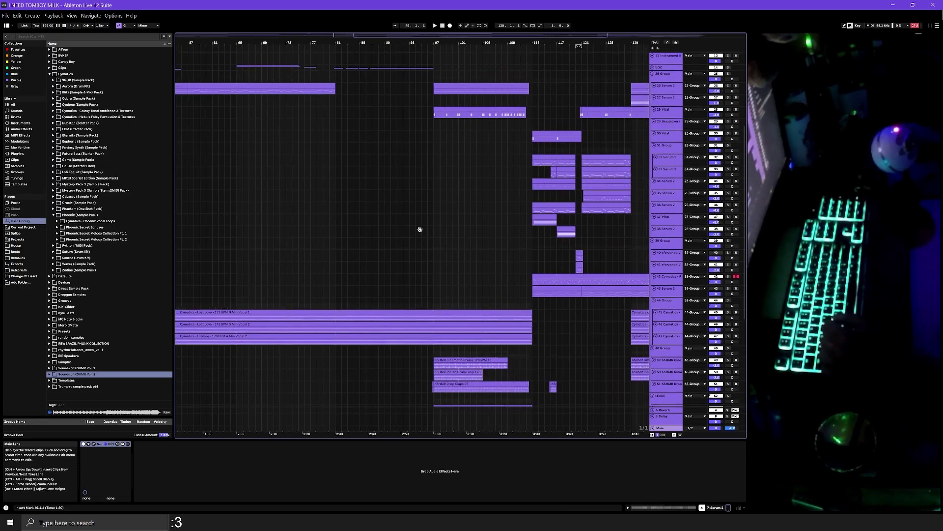
pyautogui.scroll(3, 405, 245)
pyautogui.hscroll(-8, 404, 245)
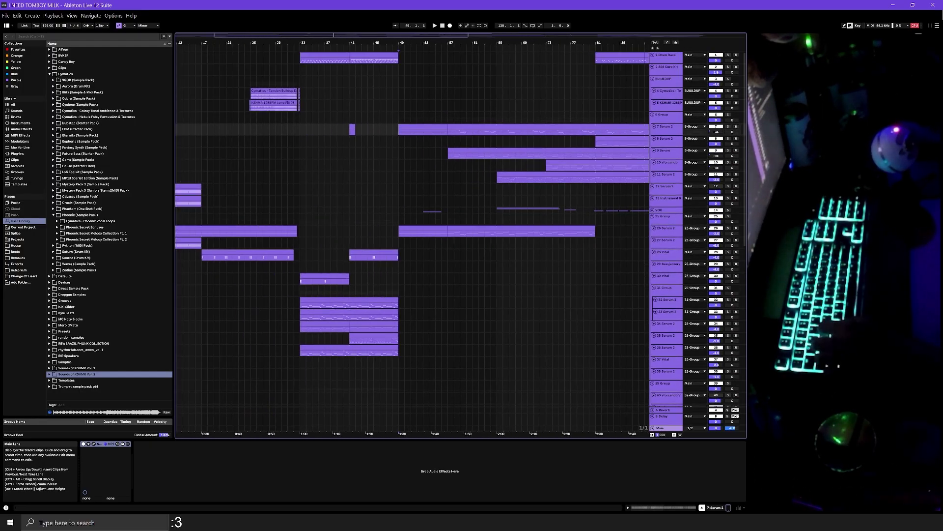
pyautogui.scroll(-3, 305, 138)
# Solo track 9, open its Serum plug-in, play from bar 57 and reposition the plug-in window.
pyautogui.click(331, 129)
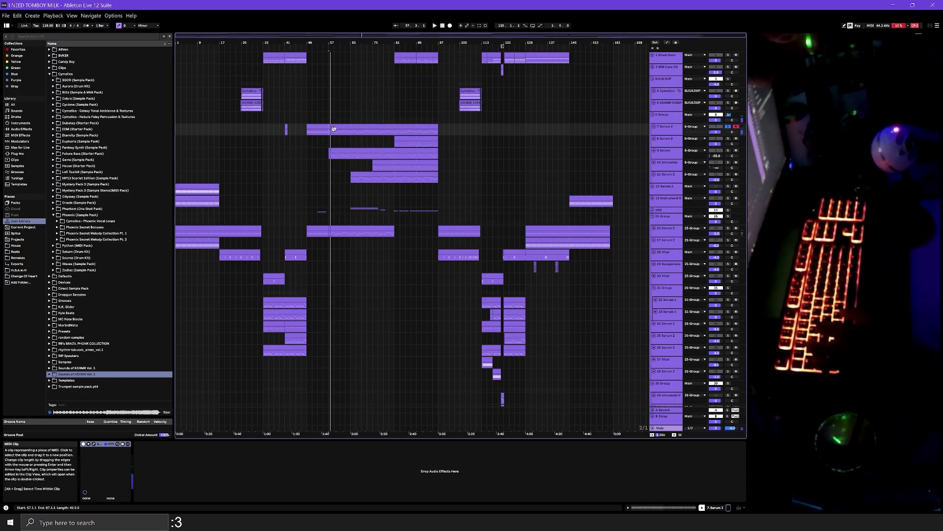
pyautogui.click(730, 154)
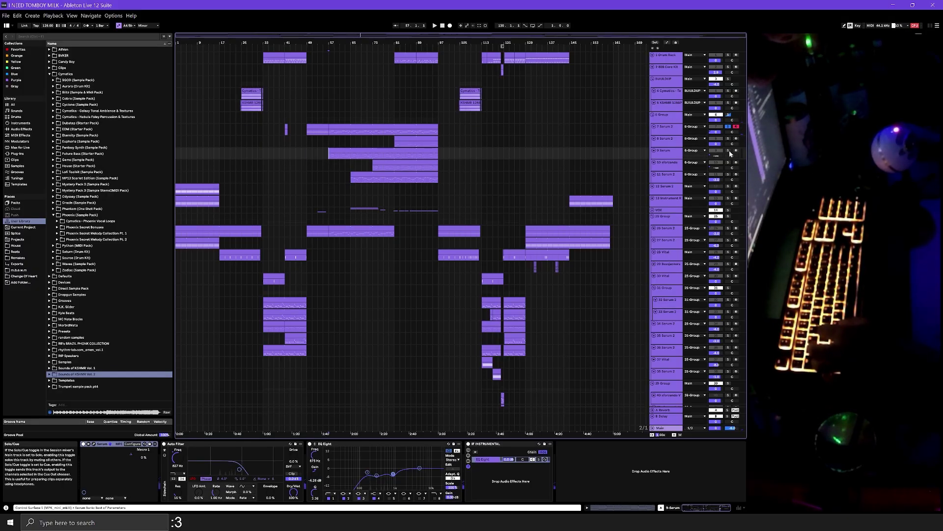
pyautogui.click(669, 156)
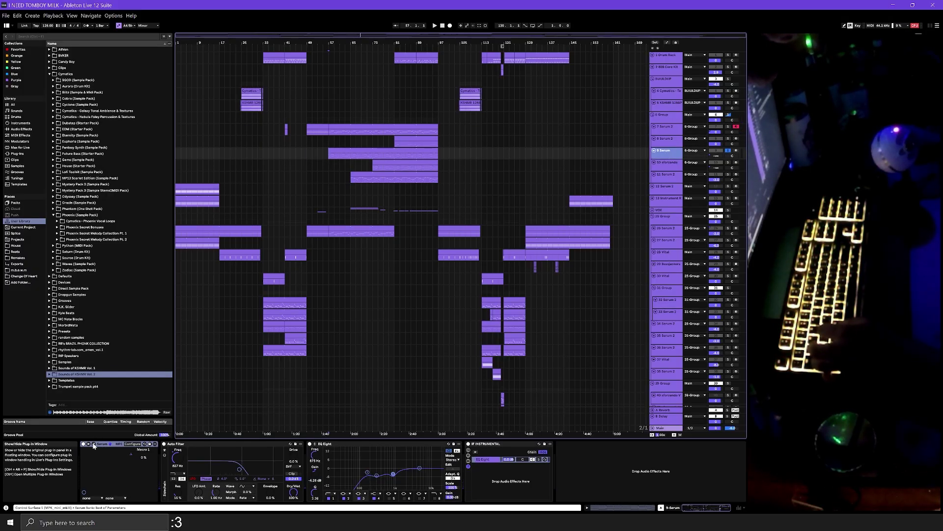
pyautogui.moveTo(485, 84); pyautogui.dragTo(261, 78)
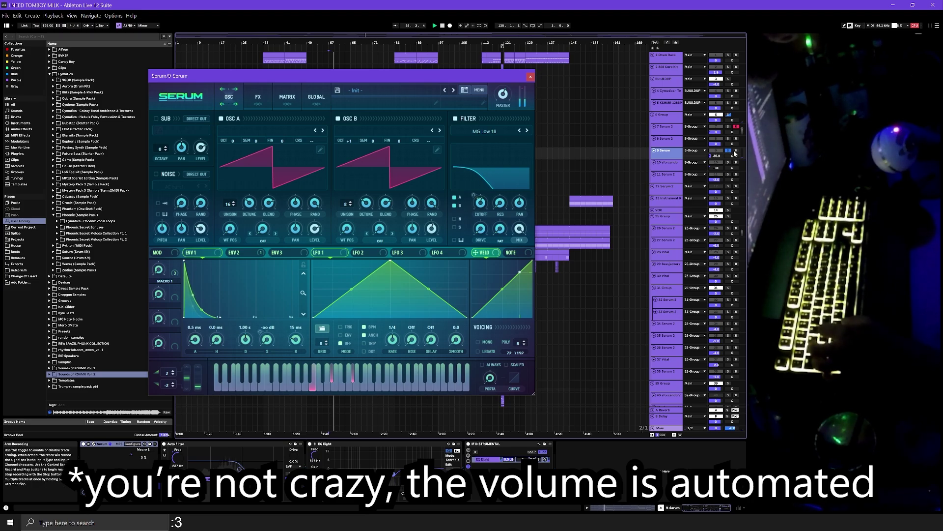
pyautogui.moveTo(444, 76); pyautogui.dragTo(394, 67)
pyautogui.moveTo(217, 67); pyautogui.dragTo(246, 117)
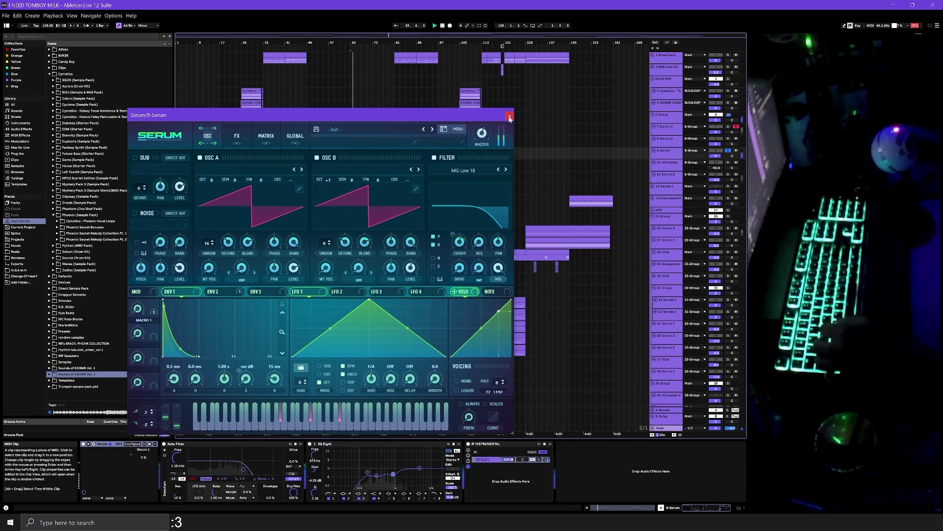
# View the effects of the Serum patch on track 9, return to its oscillators and close the plug-in.
pyautogui.click(236, 136)
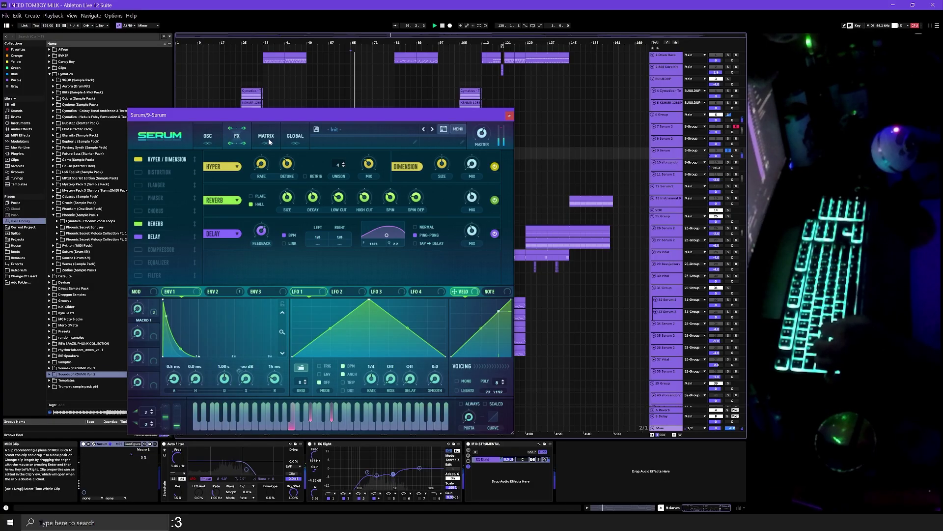
pyautogui.click(206, 137)
pyautogui.click(509, 115)
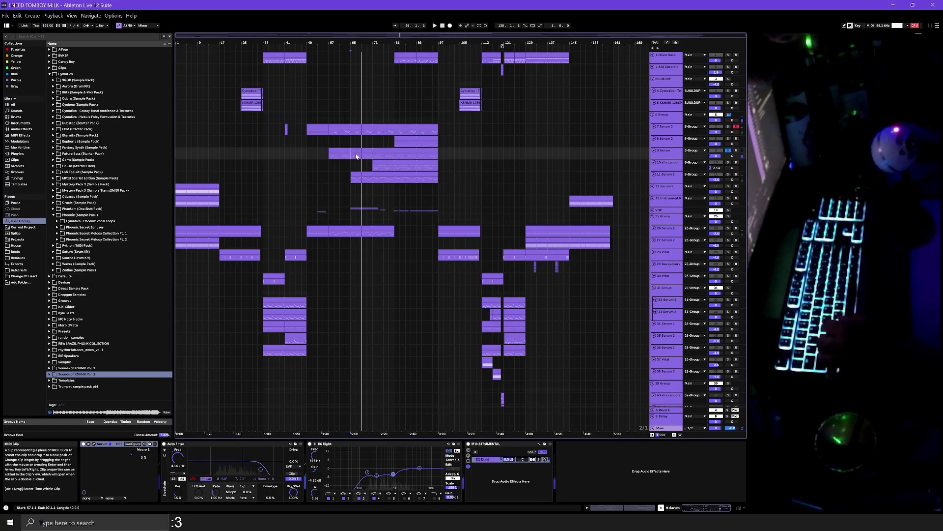
# Solo track 11, open its Serum 2 plug-in and move the window clear of the track controls.
pyautogui.click(661, 162)
pyautogui.click(668, 174)
pyautogui.click(361, 184)
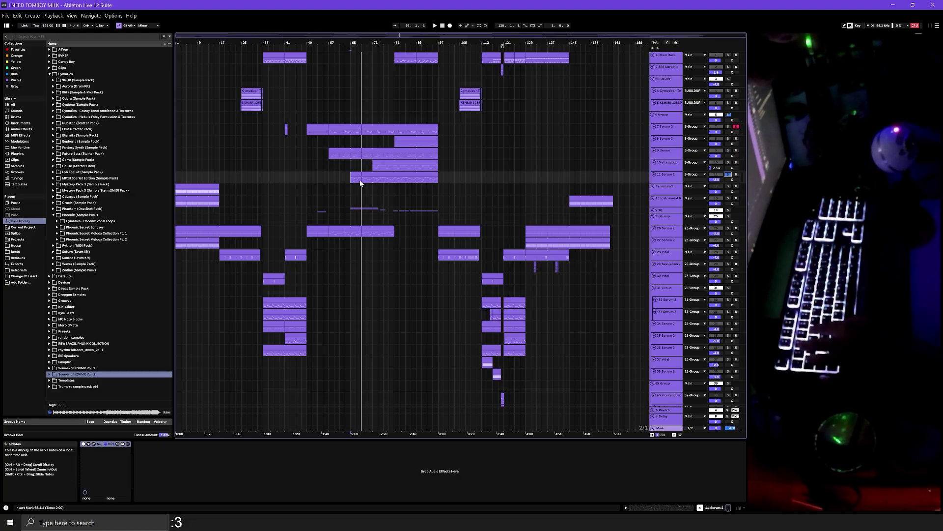
pyautogui.click(93, 445)
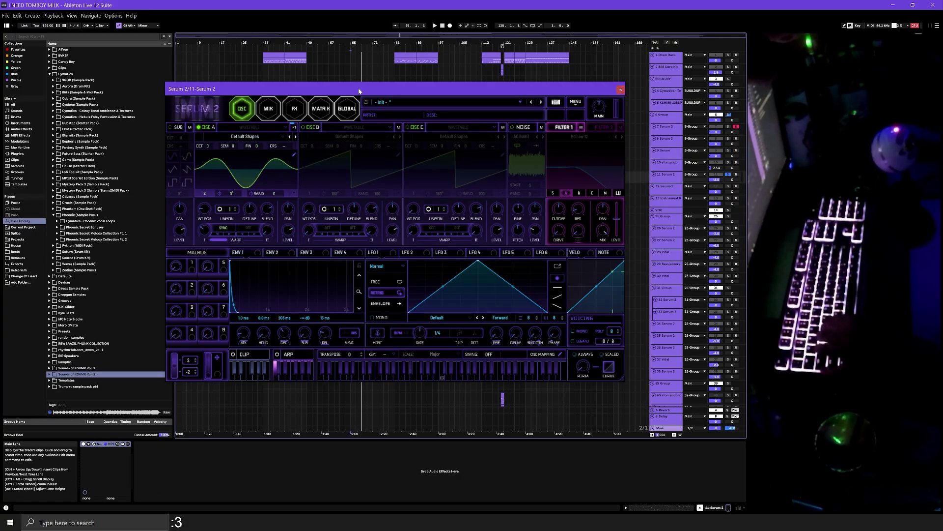
pyautogui.moveTo(363, 90); pyautogui.dragTo(250, 94)
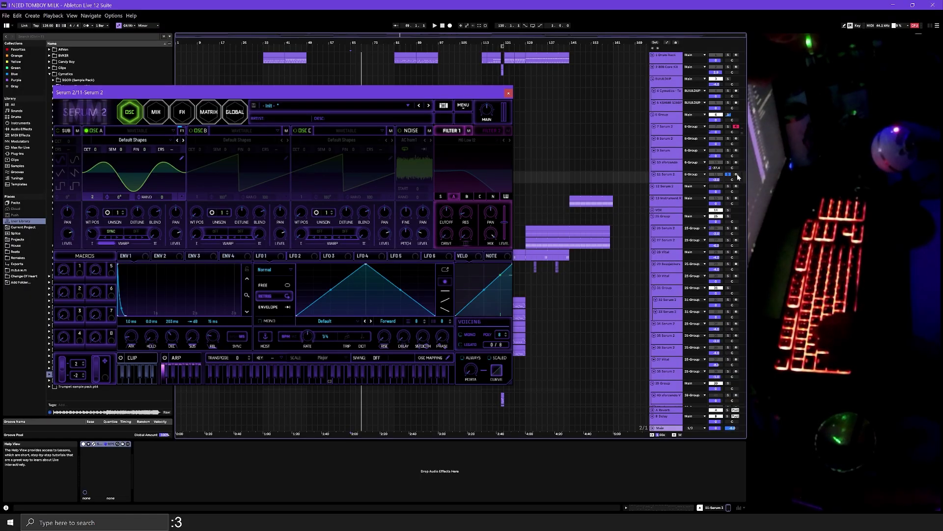
# Arm track 11, play a test note through Serum 2 and shift the plug-in window.
pyautogui.click(737, 174)
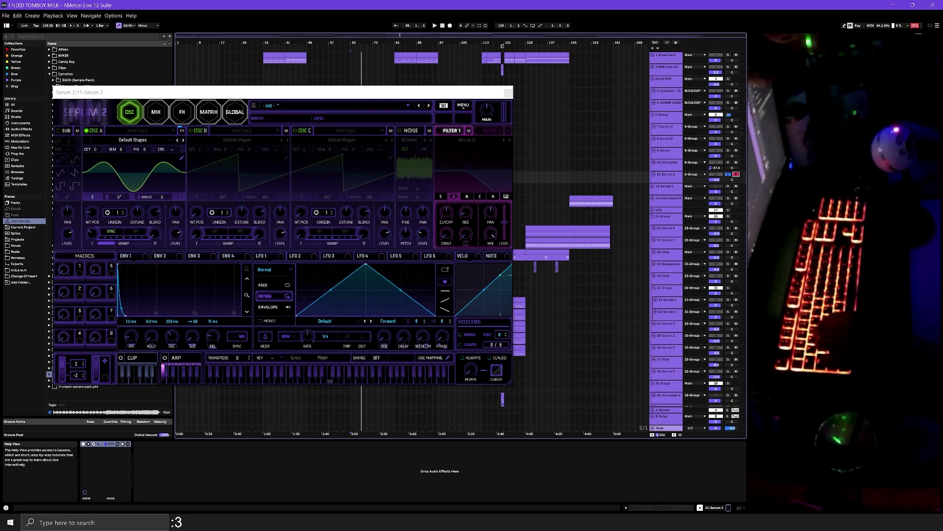
pyautogui.press('a')
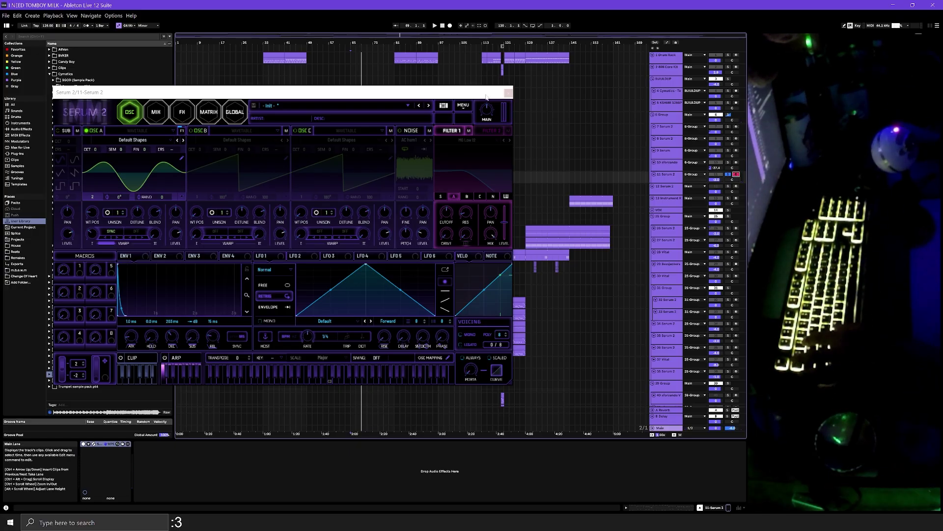
pyautogui.moveTo(481, 93); pyautogui.dragTo(562, 75)
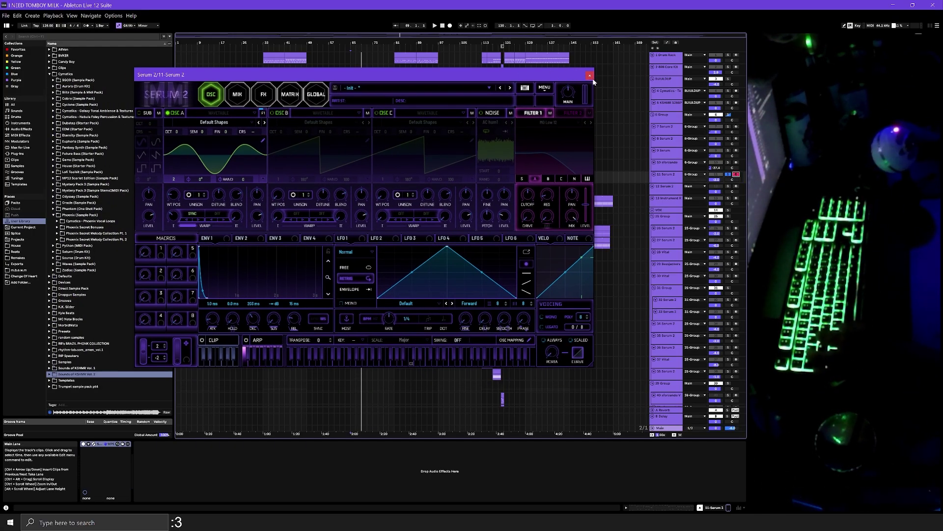
# Close Serum 2, search the web for "lights ellie goulding bpm and key" in the browser, and highlight the key on the song's Tunebat page.
pyautogui.click(589, 76)
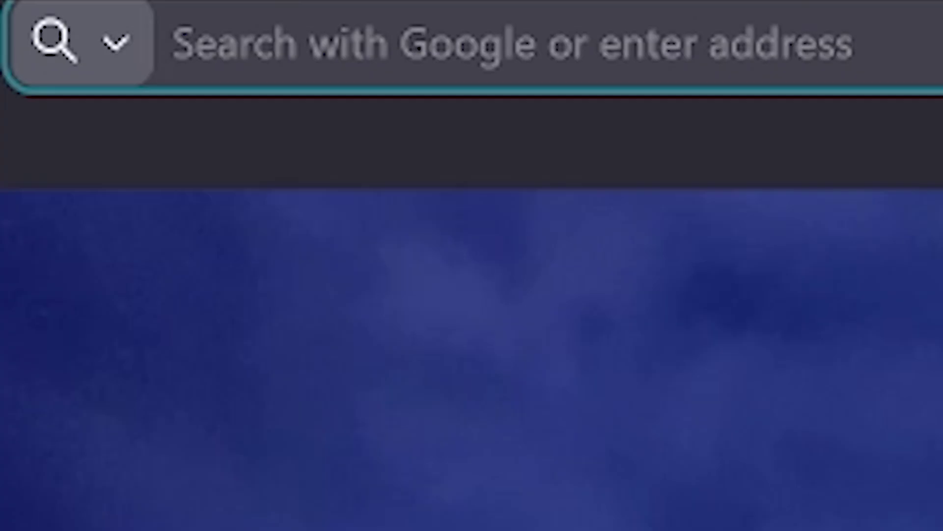
pyautogui.write('liug')
pyautogui.press('BackSpace')
pyautogui.press('BackSpace')
pyautogui.write('ghts ')
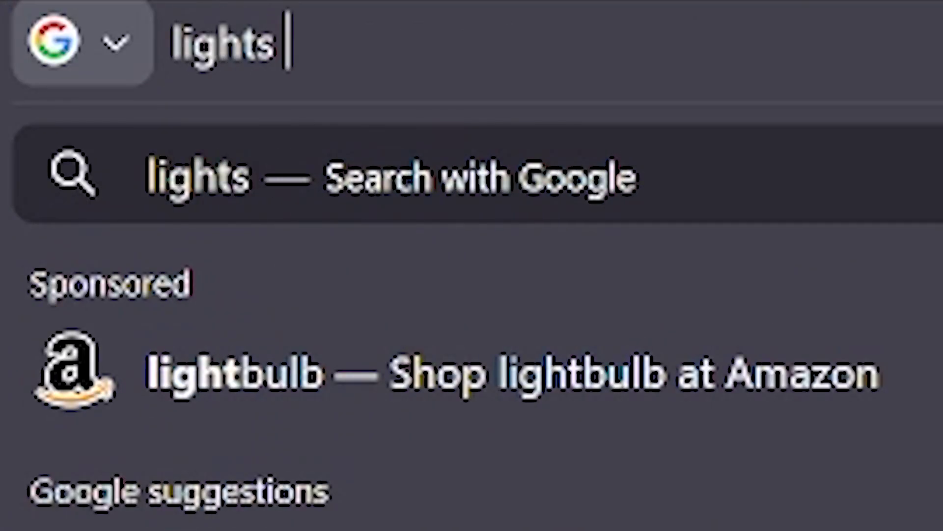
pyautogui.write('ellie goulding ')
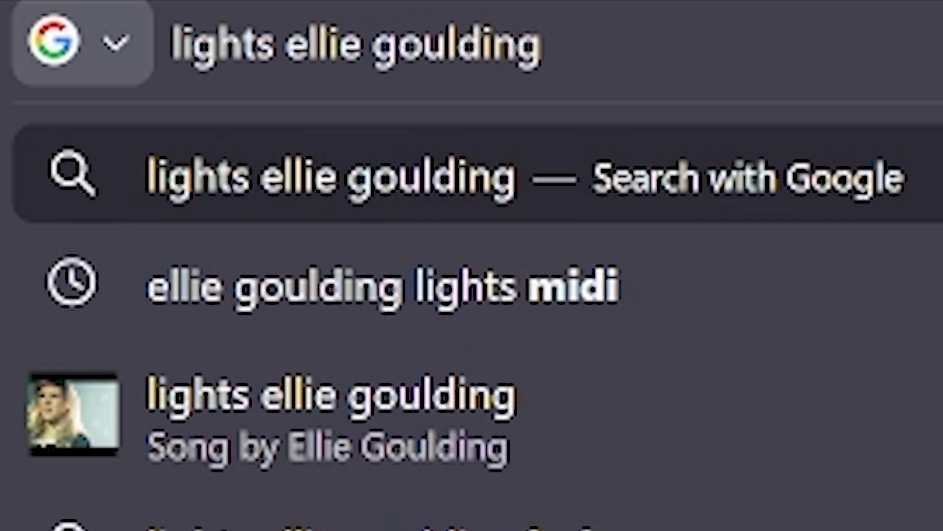
pyautogui.write('bpm a')
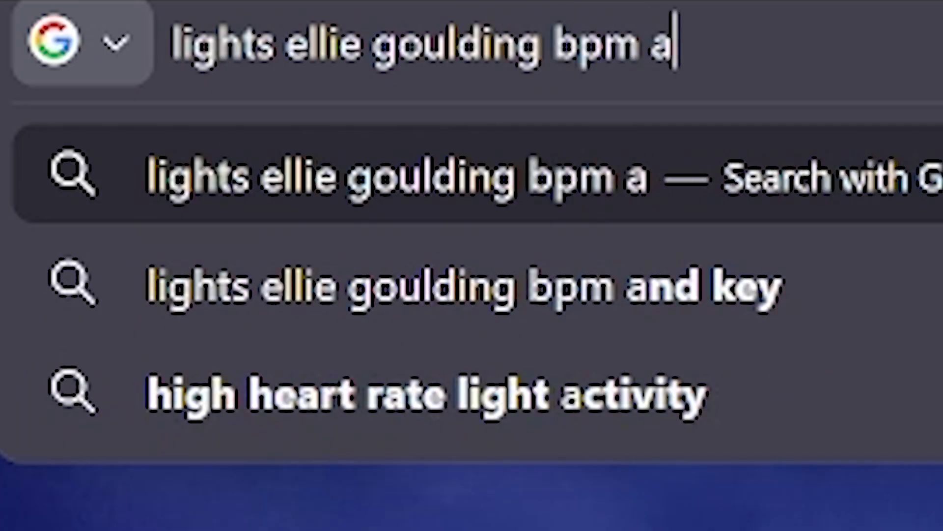
pyautogui.press('Down')
pyautogui.press('Return')
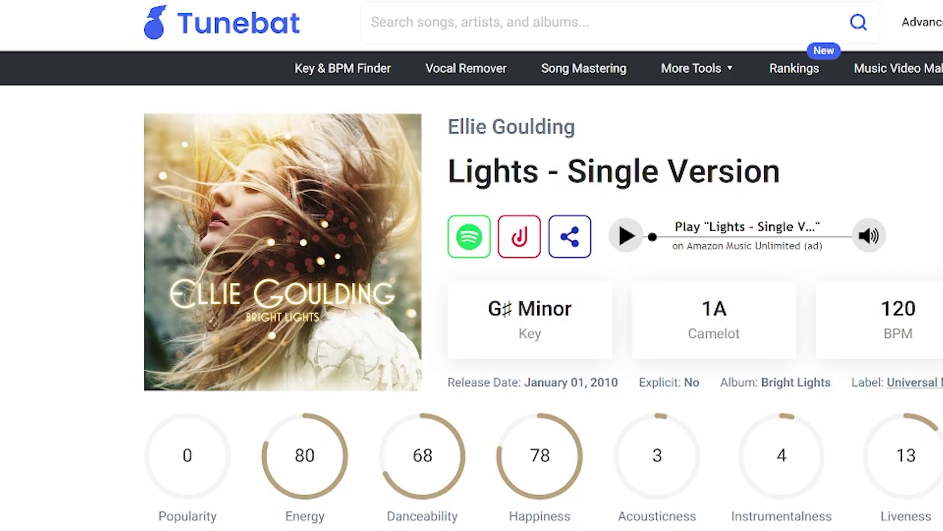
pyautogui.moveTo(487, 308); pyautogui.dragTo(596, 322)
pyautogui.click(596, 322)
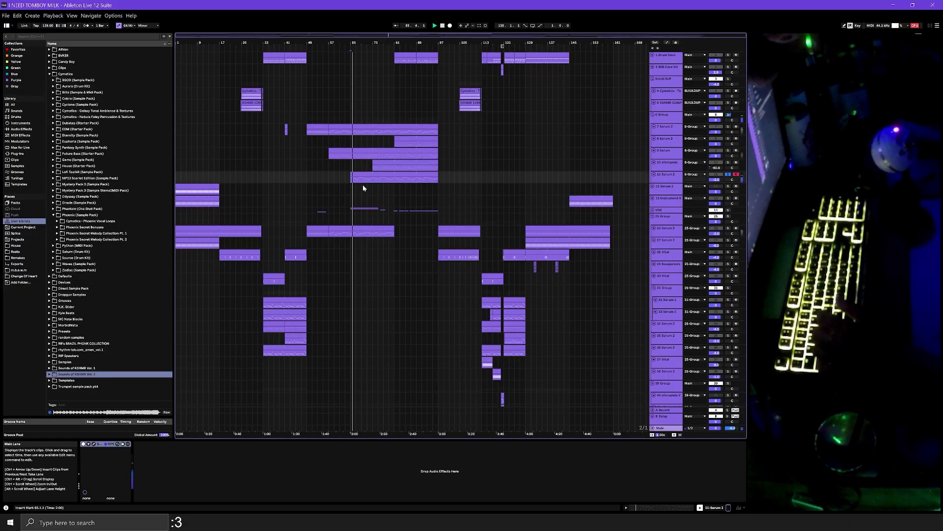
# Open the clip that starts at bar 65 on track 11 to view its notes.
pyautogui.doubleClick(366, 178)
pyautogui.scroll(1, 364, 459)
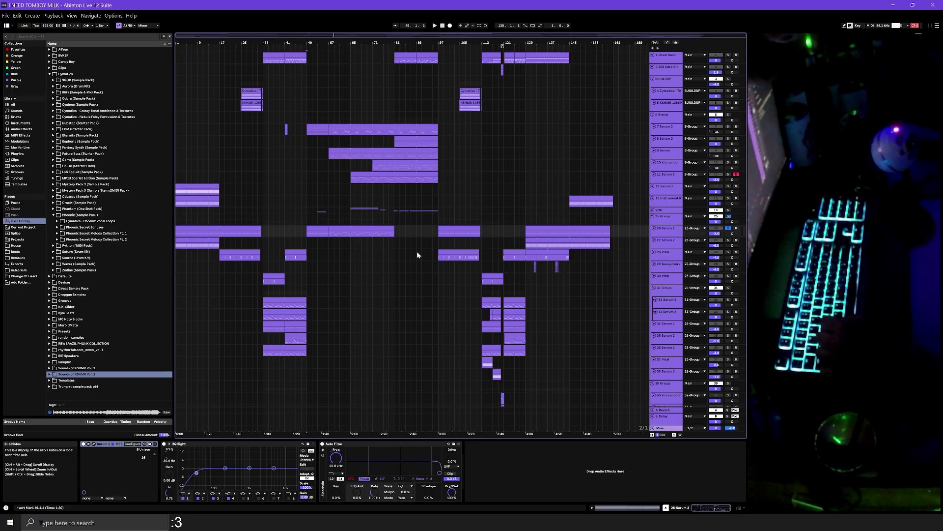
# Play the soloed track 26 Serum 2 from bar 49 and solo group 44 with the Cymatics vocal loops during playback.
pyautogui.press('space')
pyautogui.scroll(-10, 392, 119)
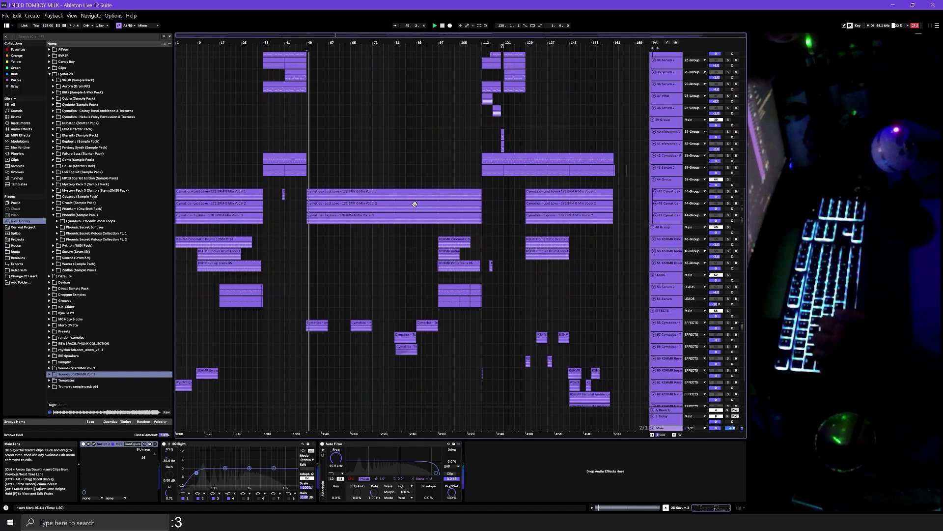
pyautogui.scroll(10, 414, 208)
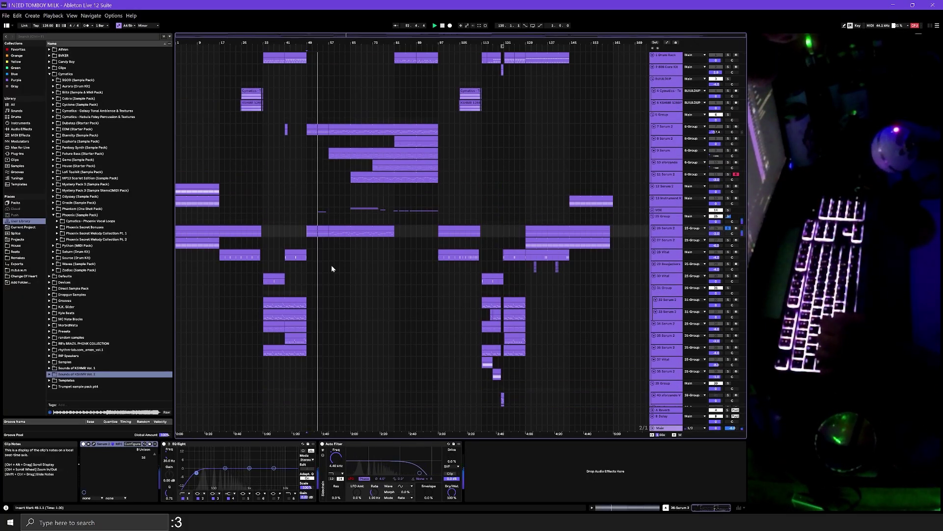
pyautogui.scroll(-10, 354, 131)
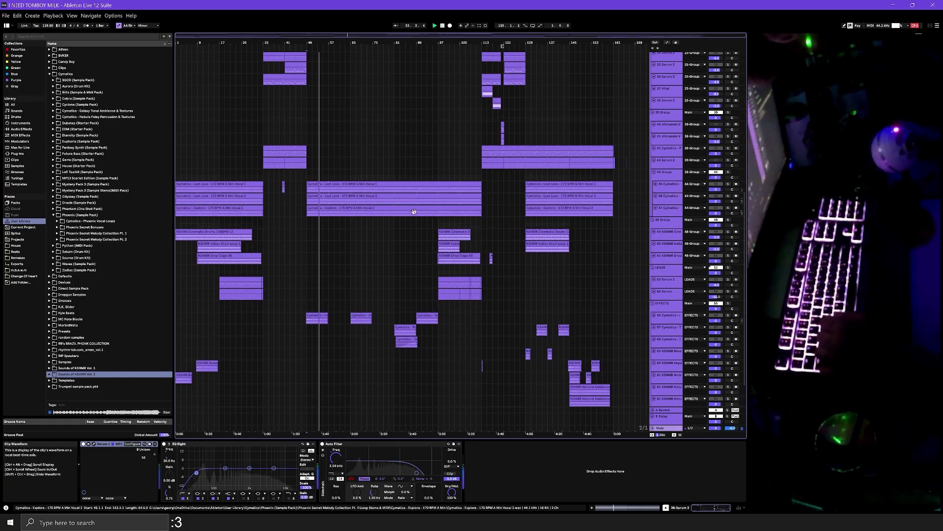
pyautogui.click(729, 172)
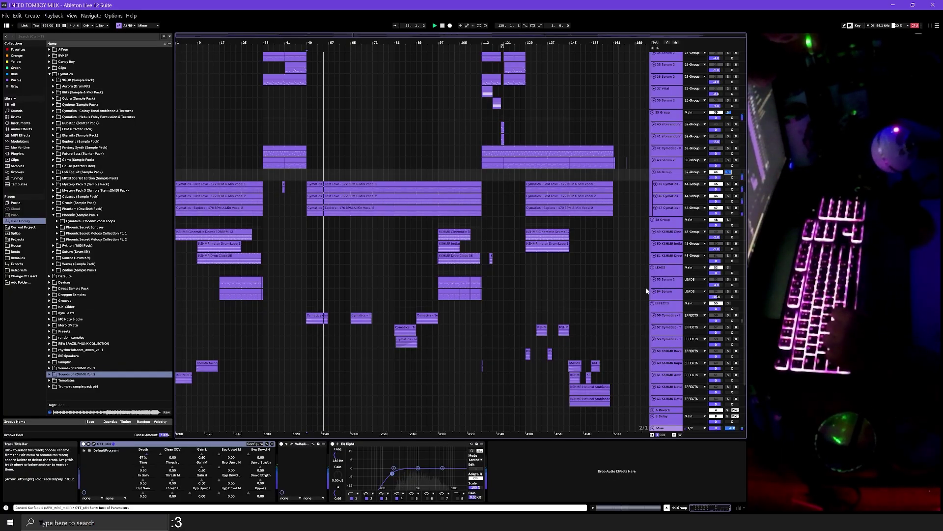
pyautogui.scroll(10, 447, 298)
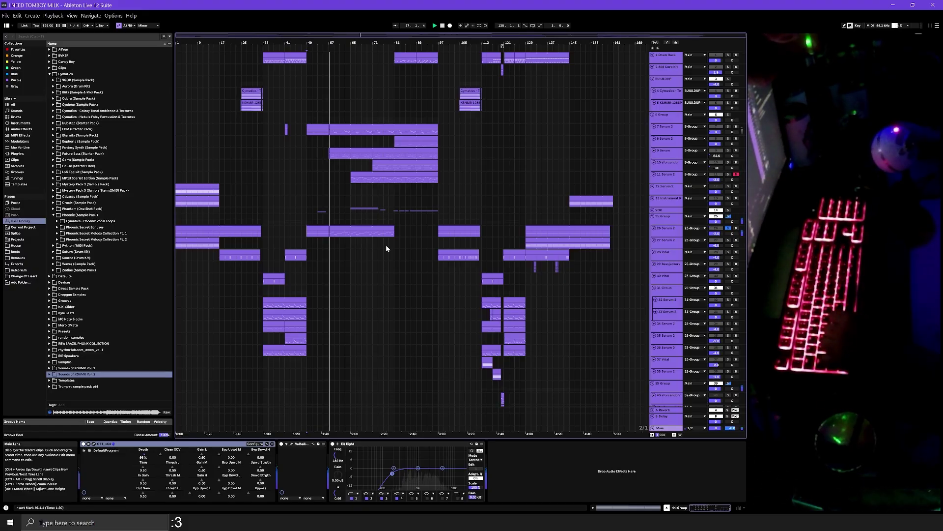
# Unfold the VOX group and play the short vocal clip on track 24 from bar 53.
pyautogui.click(653, 211)
pyautogui.click(659, 210)
pyautogui.scroll(-7, 533, 147)
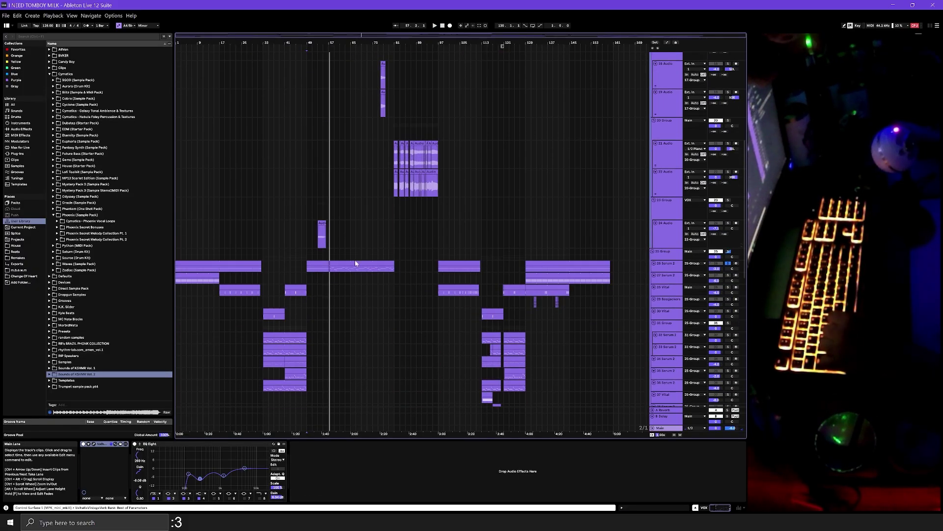
pyautogui.click(317, 240)
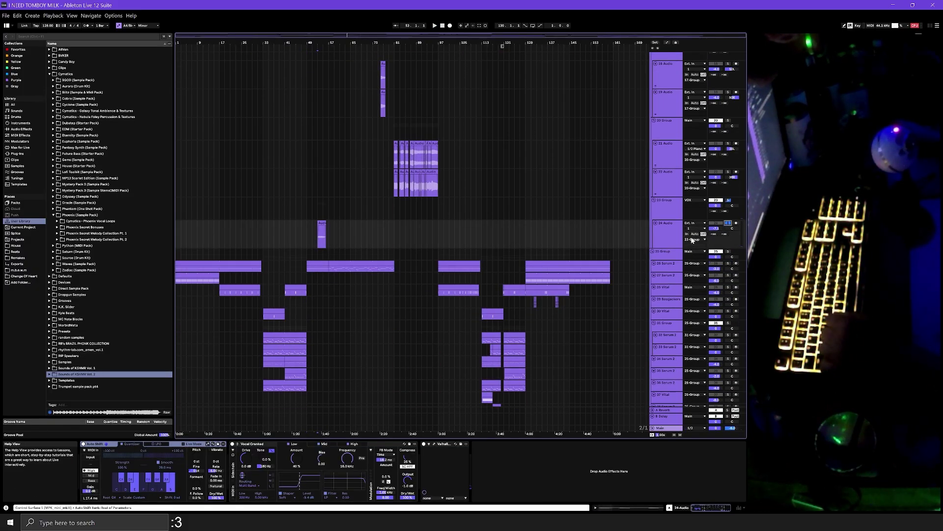
pyautogui.click(318, 239)
pyautogui.press('space')
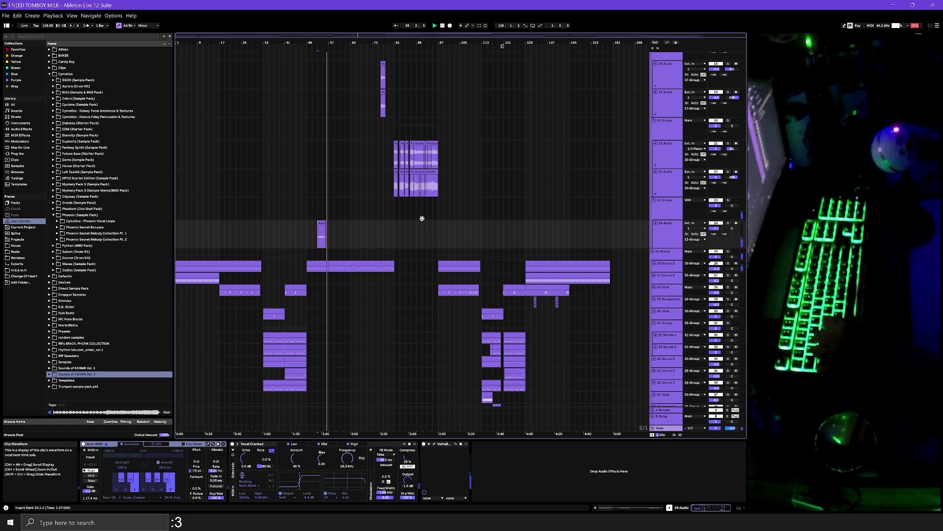
# Set the playback start to bar 57 on track 7 and solo track 26 to view its EQ Eight and Auto Filter.
pyautogui.scroll(10, 417, 242)
pyautogui.click(329, 132)
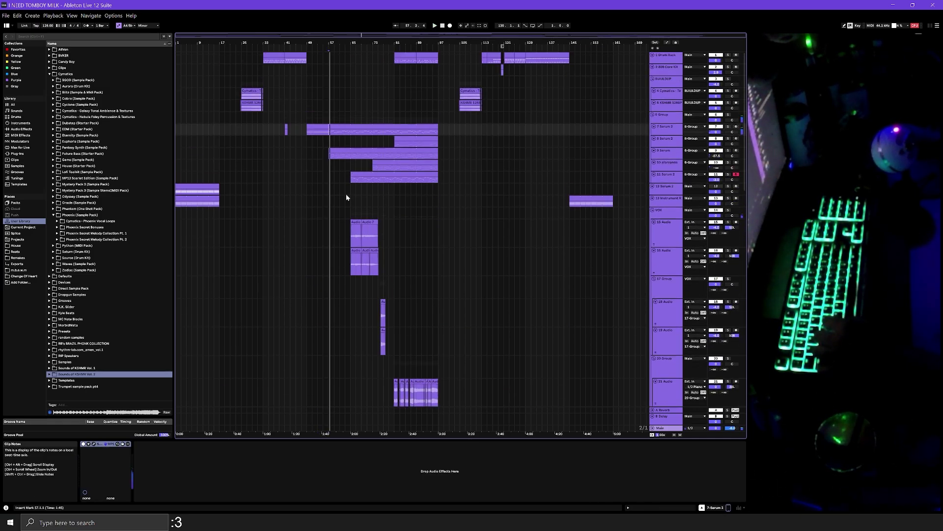
pyautogui.scroll(-10, 406, 148)
pyautogui.click(729, 284)
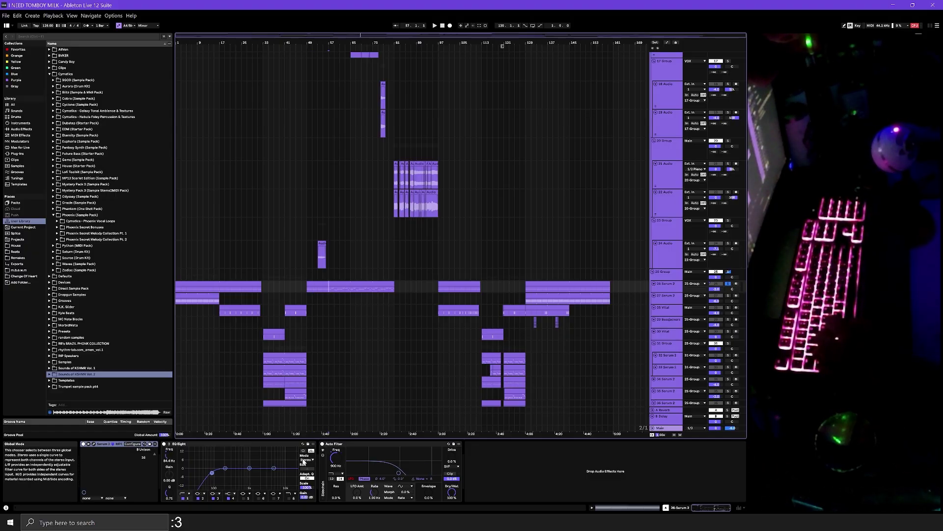
pyautogui.scroll(5, 393, 246)
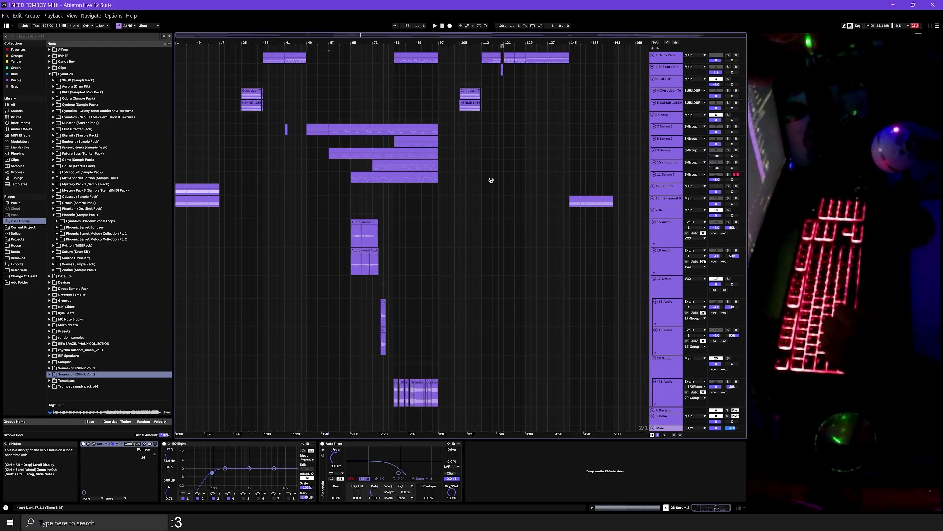
pyautogui.scroll(-6, 505, 229)
pyautogui.doubleClick(351, 228)
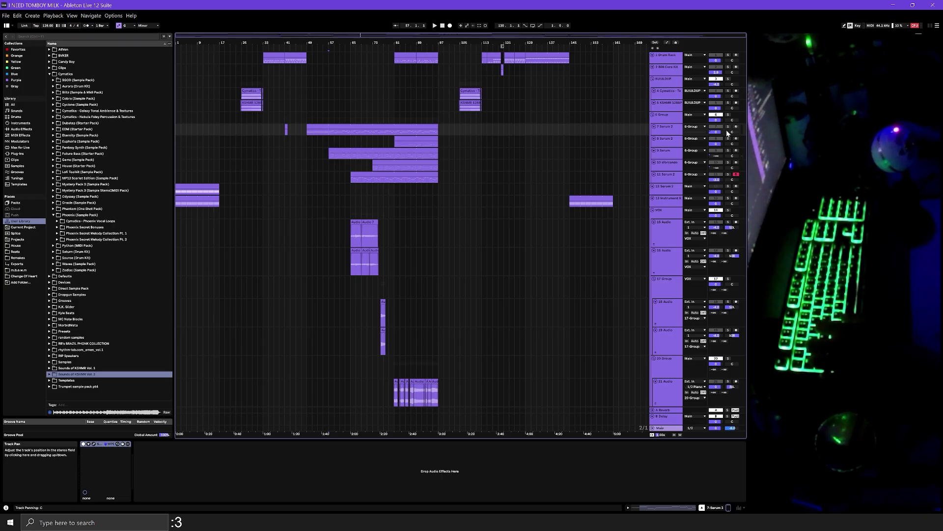
# Solo track 7 and play it from bar 57, and solo the VOX group at bar 65.
pyautogui.click(729, 127)
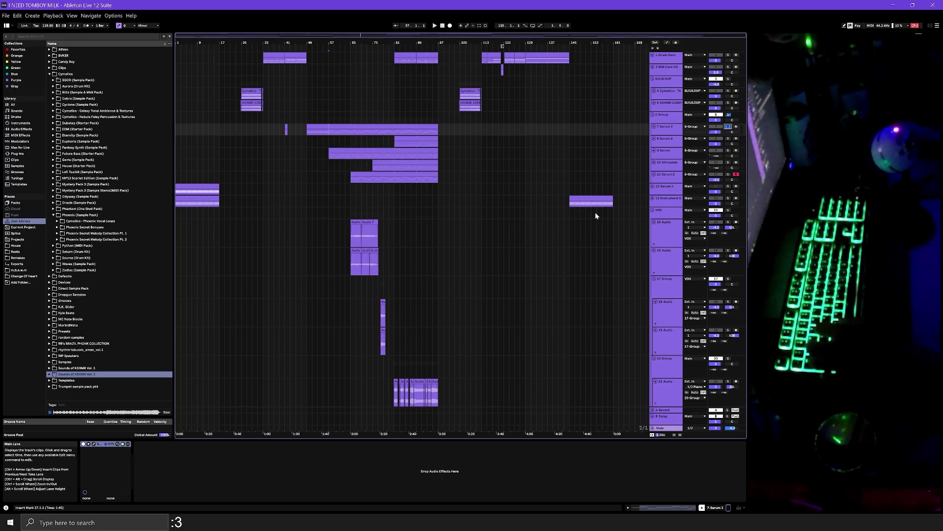
pyautogui.press('space')
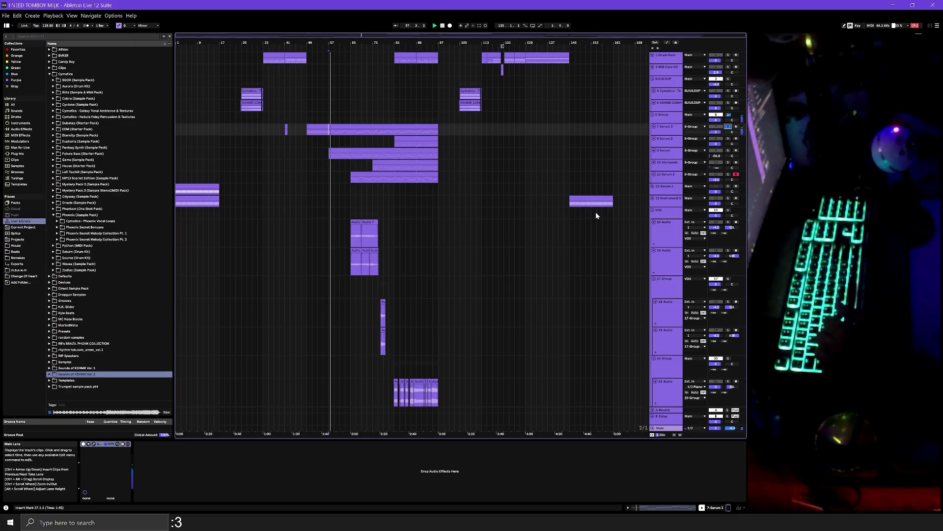
pyautogui.click(595, 216)
pyautogui.press('s')
pyautogui.scroll(-5, 541, 228)
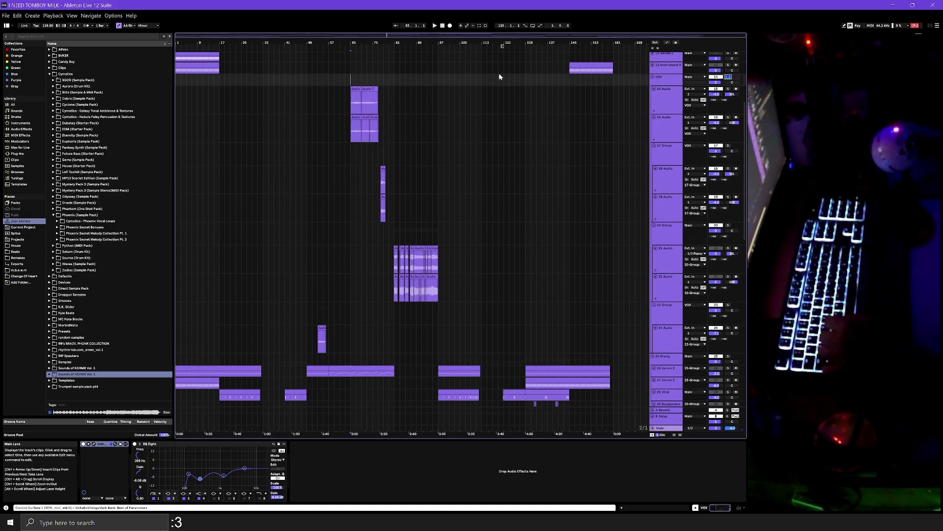
pyautogui.scroll(5, 501, 71)
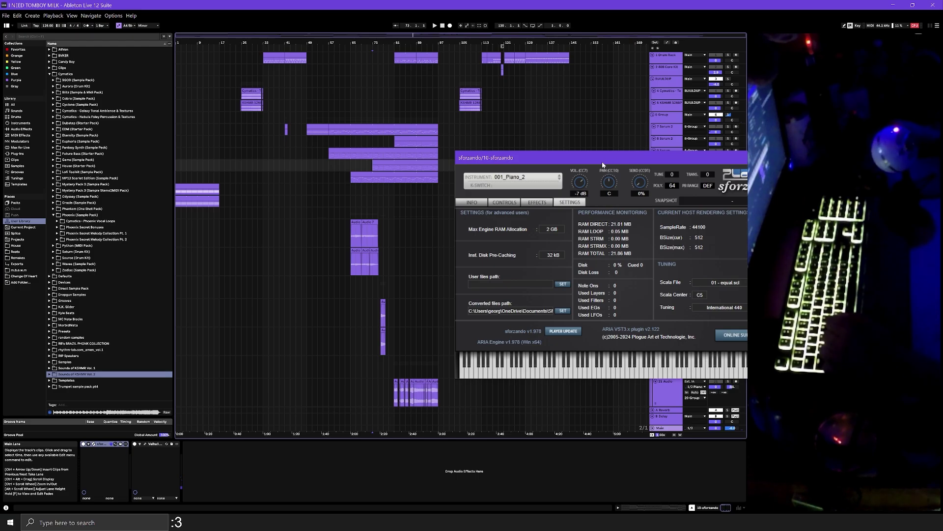
# Reposition track 10's sforzando window and view its info page and loaded instrument.
pyautogui.moveTo(603, 165); pyautogui.dragTo(373, 124)
pyautogui.click(332, 162)
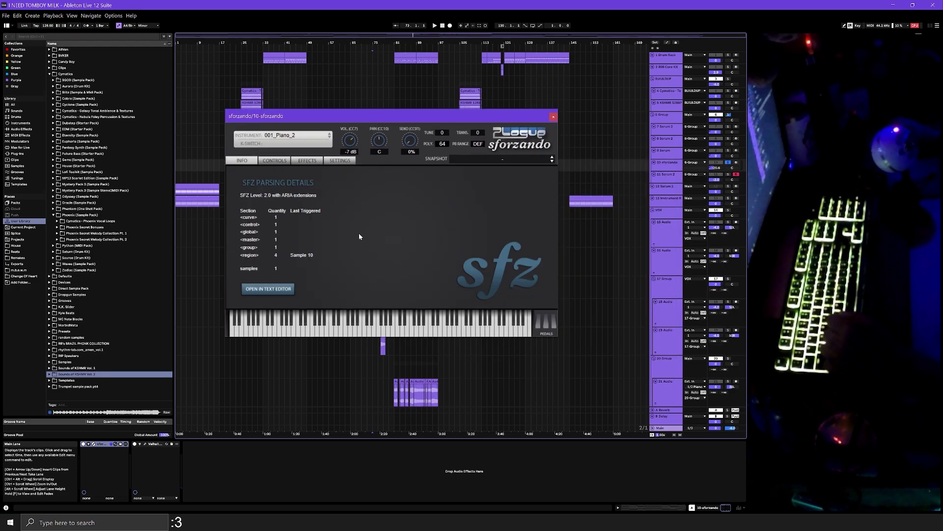
pyautogui.click(281, 135)
pyautogui.click(107, 441)
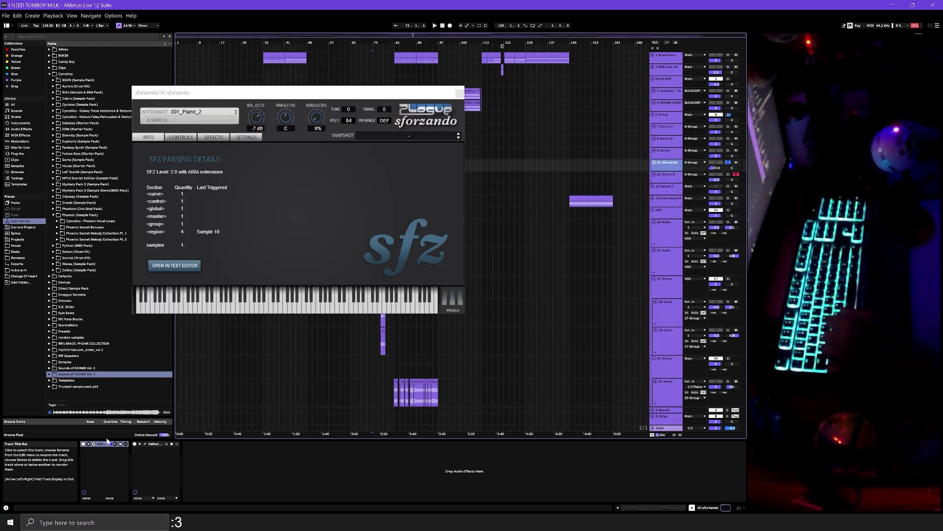
# Duplicate sforzando track 10 and colour the original track green.
pyautogui.hotkey('ctrl', 'd')
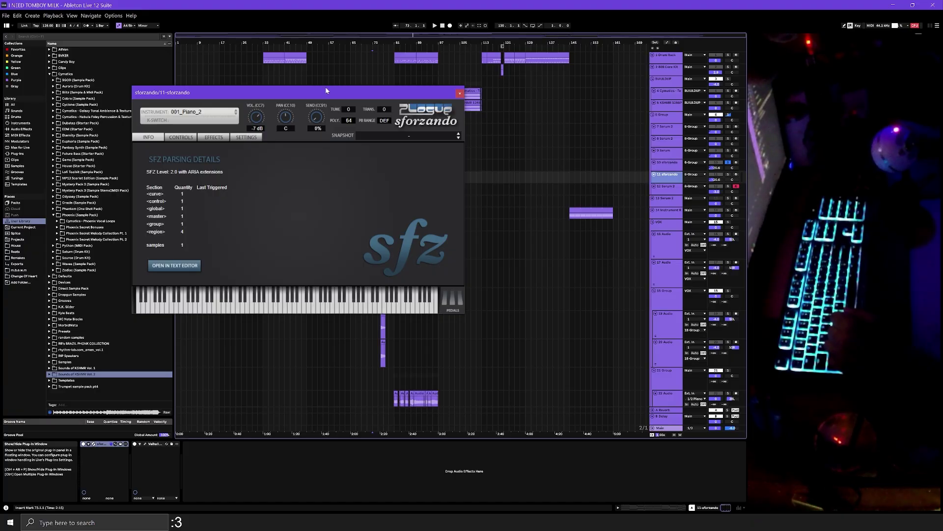
pyautogui.click(665, 162)
pyautogui.rightClick(671, 163)
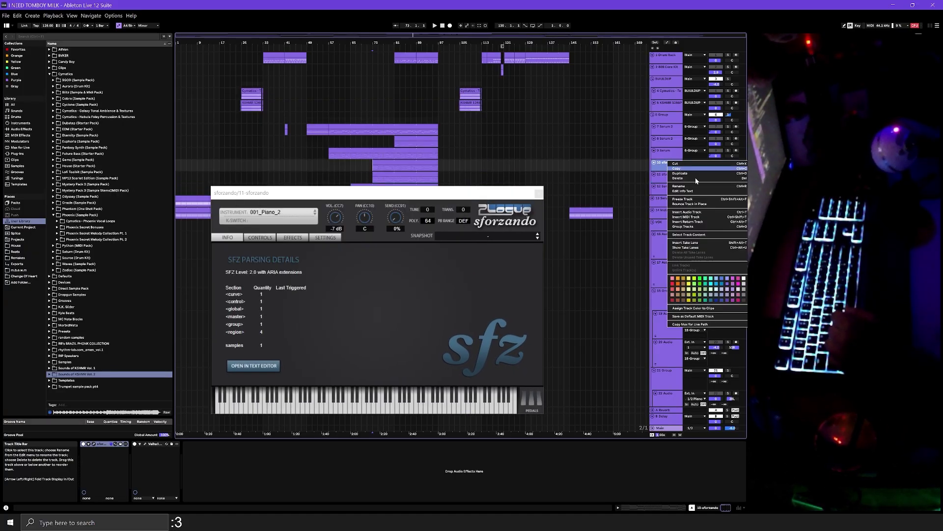
pyautogui.click(699, 278)
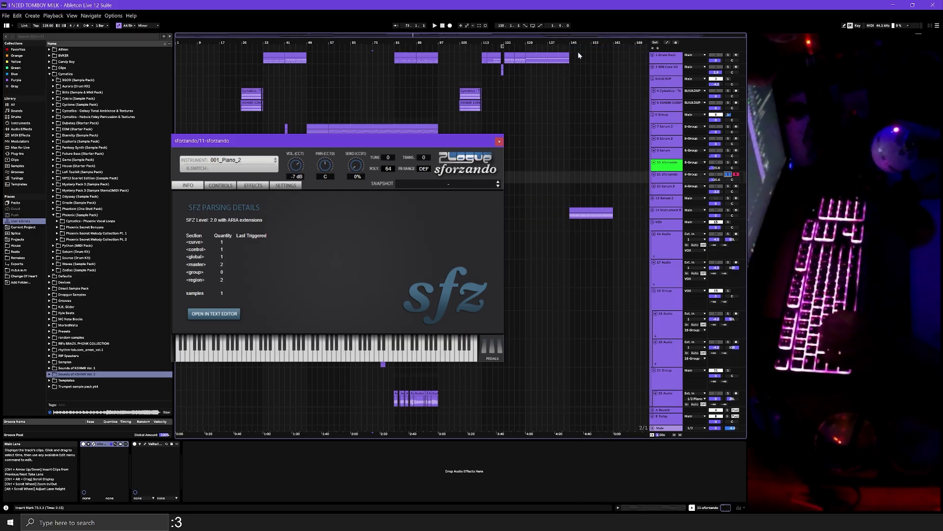
# Play the duplicated sforzando track 11 from bar 73, move its window down and pick a different 001_Piano_2 instrument.
pyautogui.press('space')
pyautogui.moveTo(356, 140); pyautogui.dragTo(356, 211)
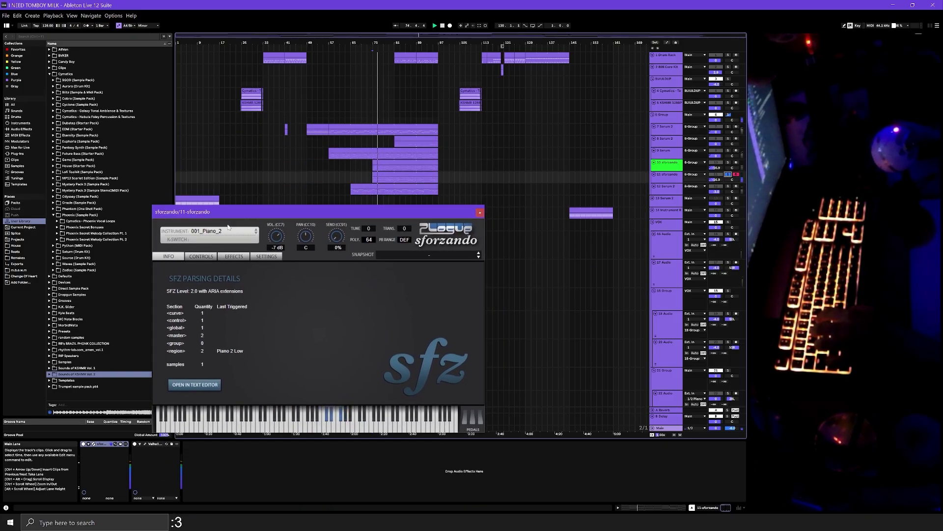
pyautogui.click(228, 229)
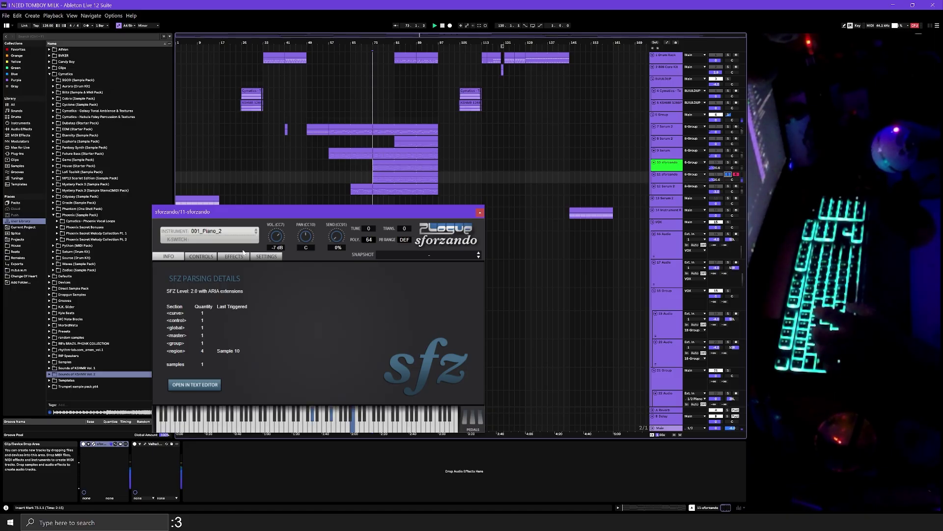
# Load 001_Piano_2 from bank 000 of the converted Pokemon_Black_and_White_sf2 soundfont into the duplicate sforzando and reposition its window.
pyautogui.click(227, 229)
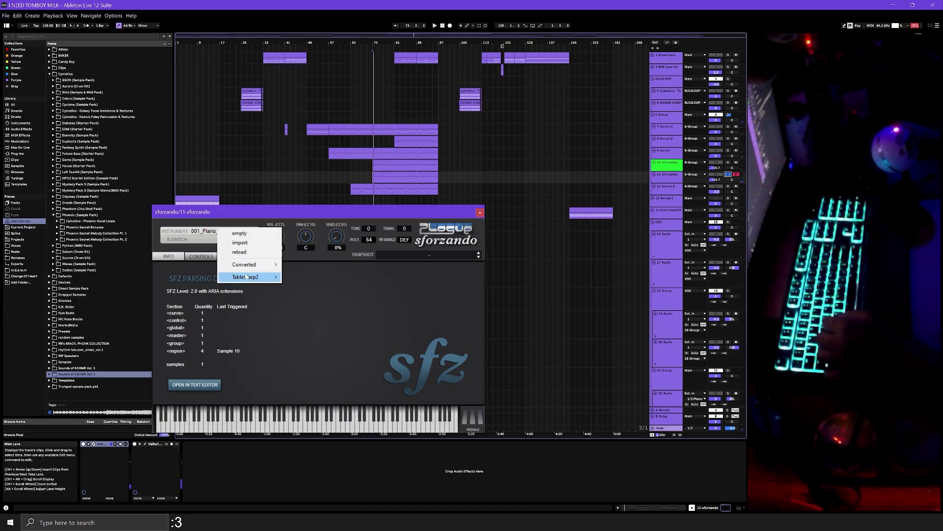
pyautogui.moveTo(316, 265)
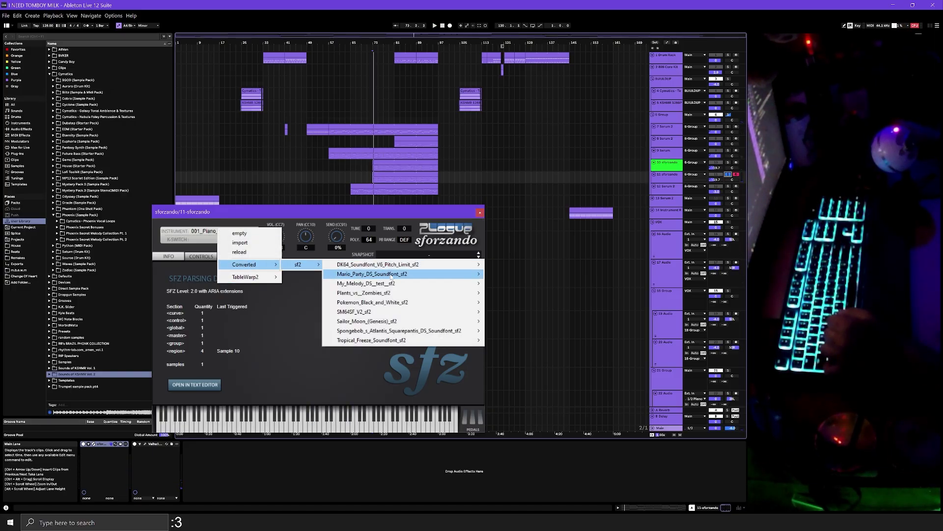
pyautogui.moveTo(391, 303)
pyautogui.moveTo(502, 303)
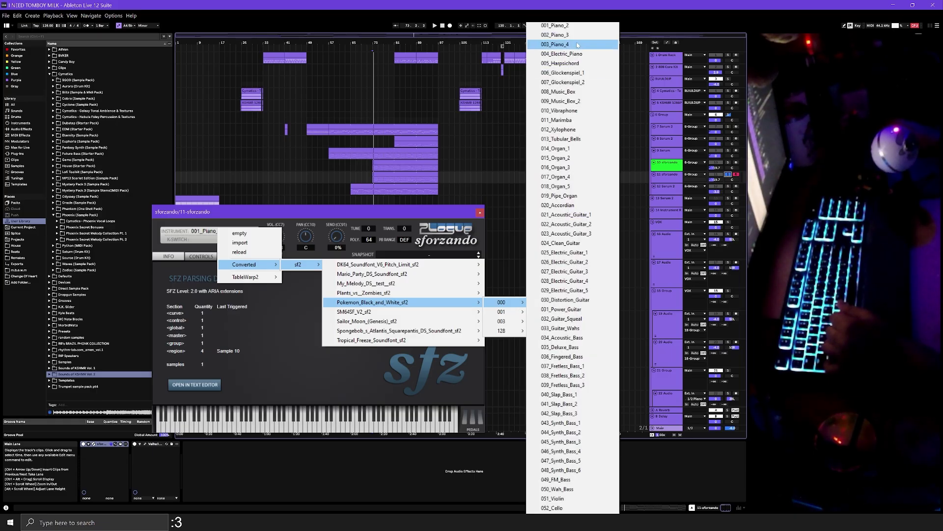
pyautogui.click(573, 32)
pyautogui.moveTo(312, 213); pyautogui.dragTo(318, 184)
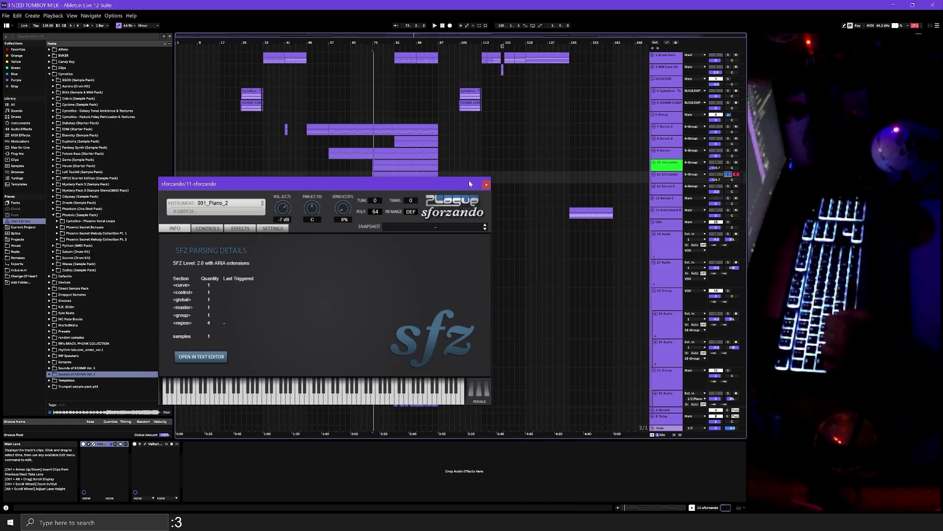
# Open the MIDI clip at bar 81 on green track 10 and play it.
pyautogui.doubleClick(391, 151)
pyautogui.press('space')
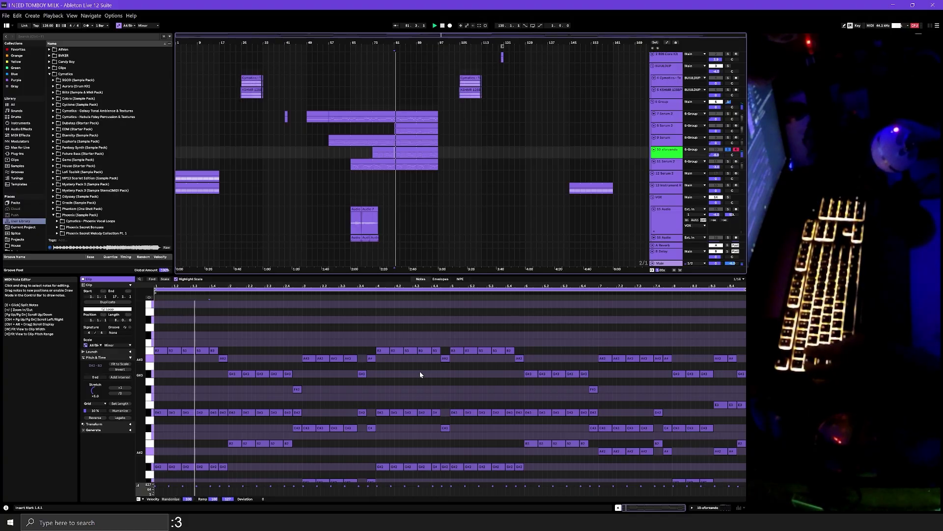
# Close the MIDI note editor and select EQ Eight among the browser's audio effects.
pyautogui.hotkey('shift', 'Tab')
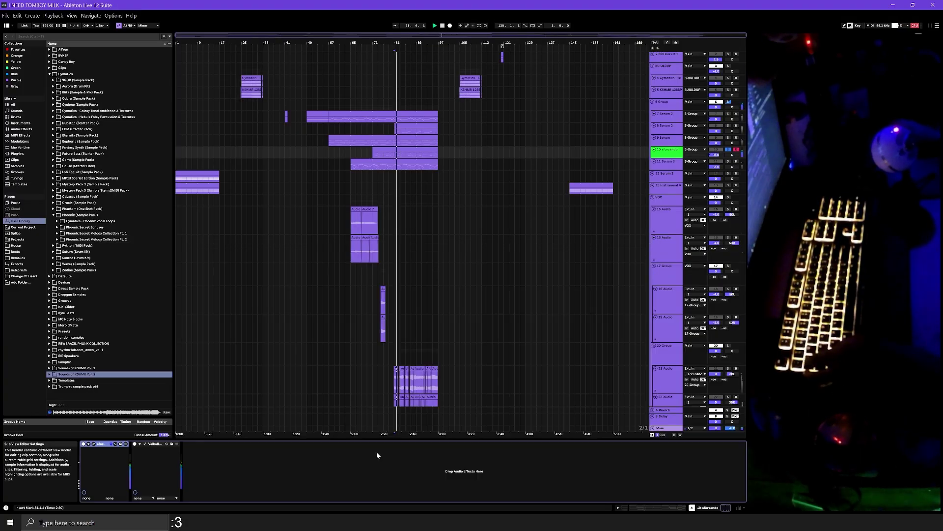
pyautogui.click(21, 129)
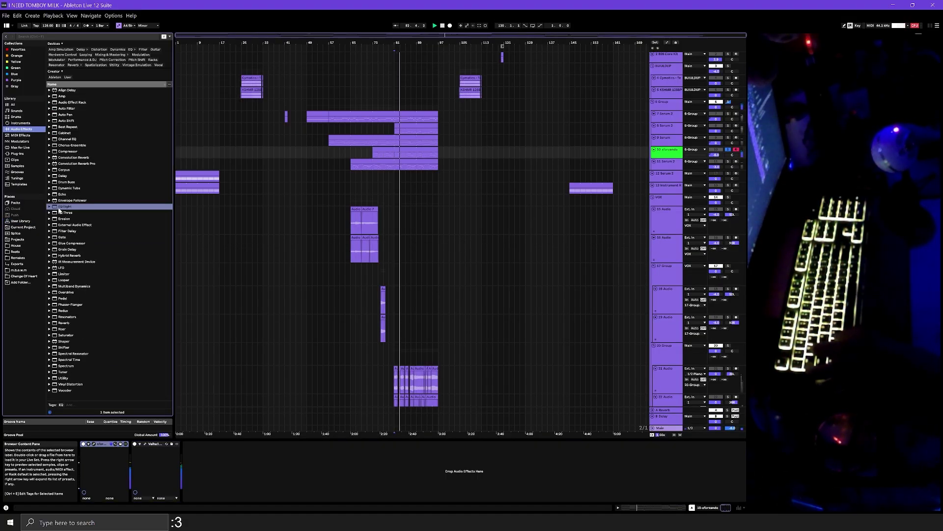
pyautogui.click(58, 210)
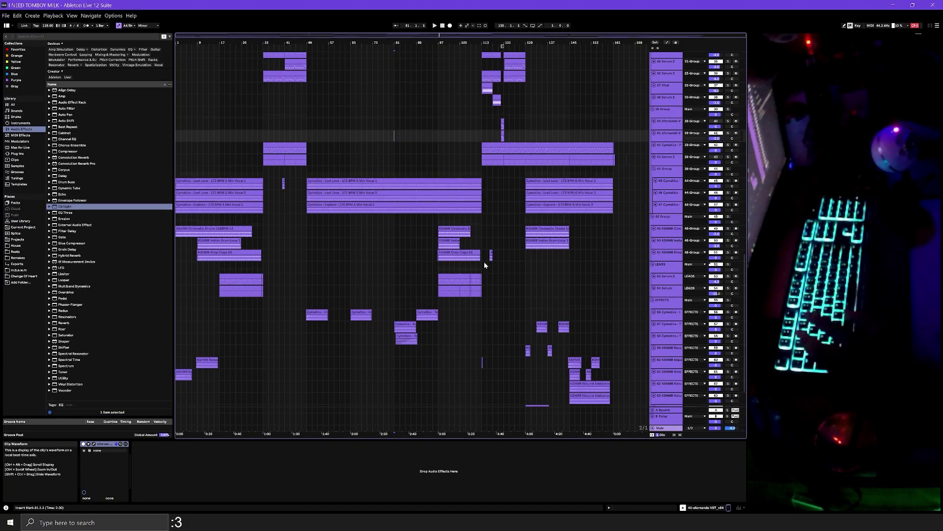
# Examine the vocal clips on audio tracks 21 and 22 around bar 81 at a closer zoom.
pyautogui.scroll(10, 568, 362)
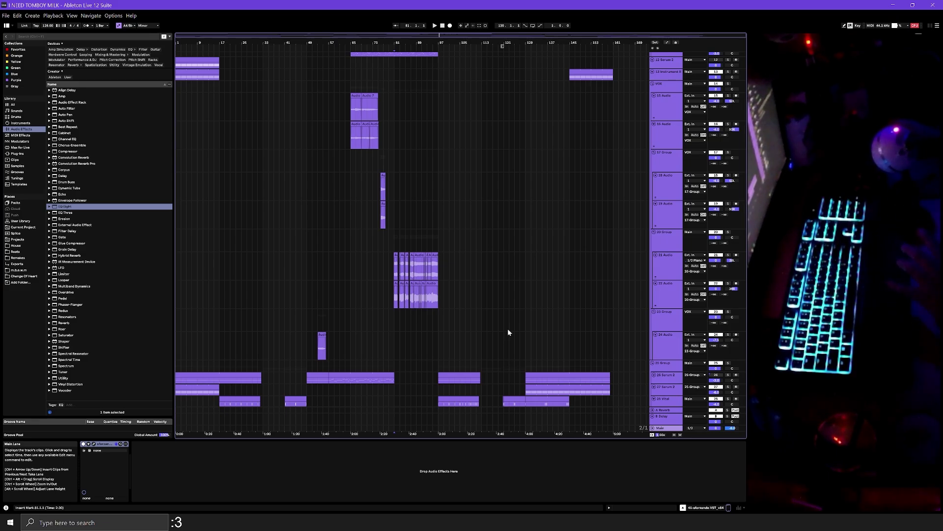
pyautogui.click(402, 305)
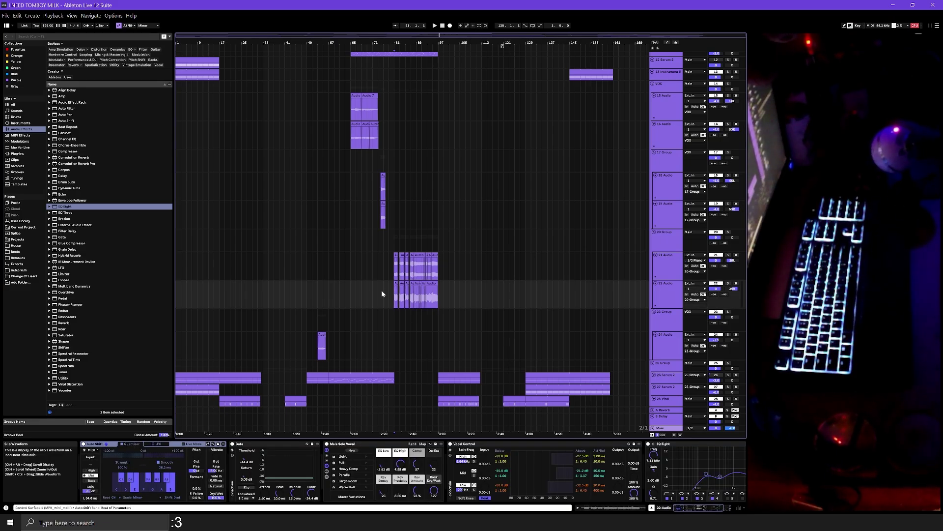
pyautogui.click(391, 297)
pyautogui.press('+')
pyautogui.press('+')
pyautogui.press('+')
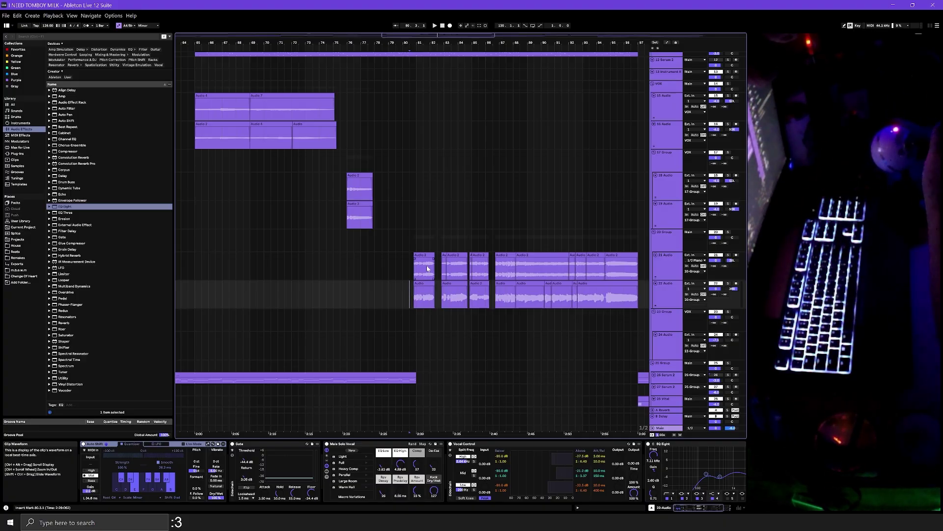
pyautogui.click(413, 268)
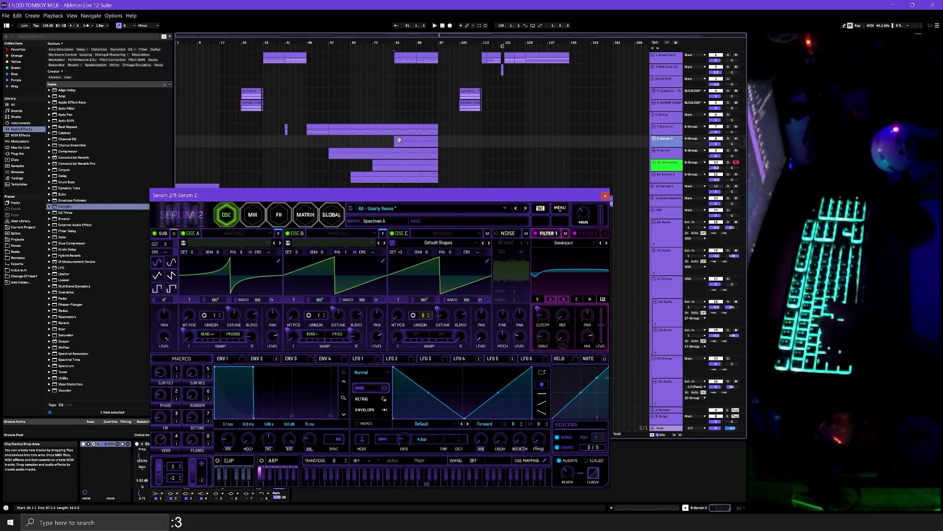
# Solo Serum 2 track 8, play its Gnarly Reese sound from bar 81 with the synth window moved aside, and close the window.
pyautogui.click(730, 138)
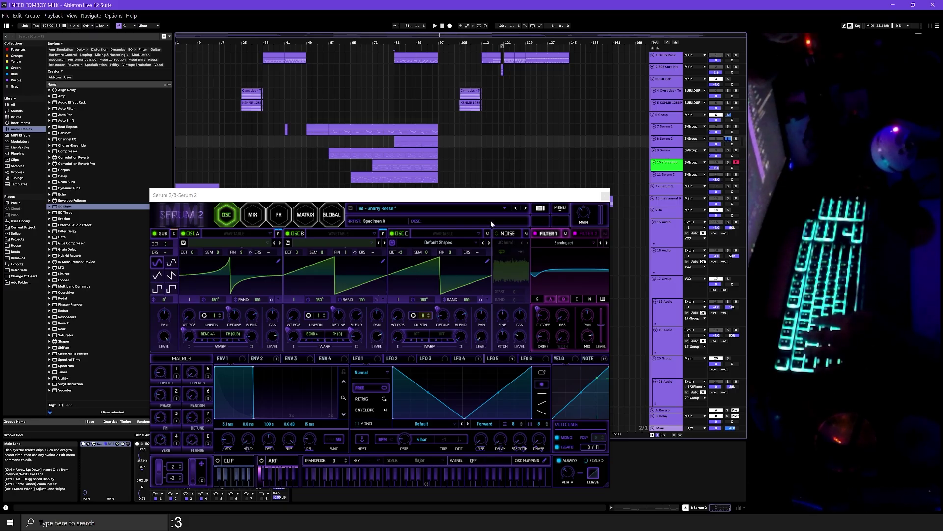
pyautogui.moveTo(441, 199); pyautogui.dragTo(363, 75)
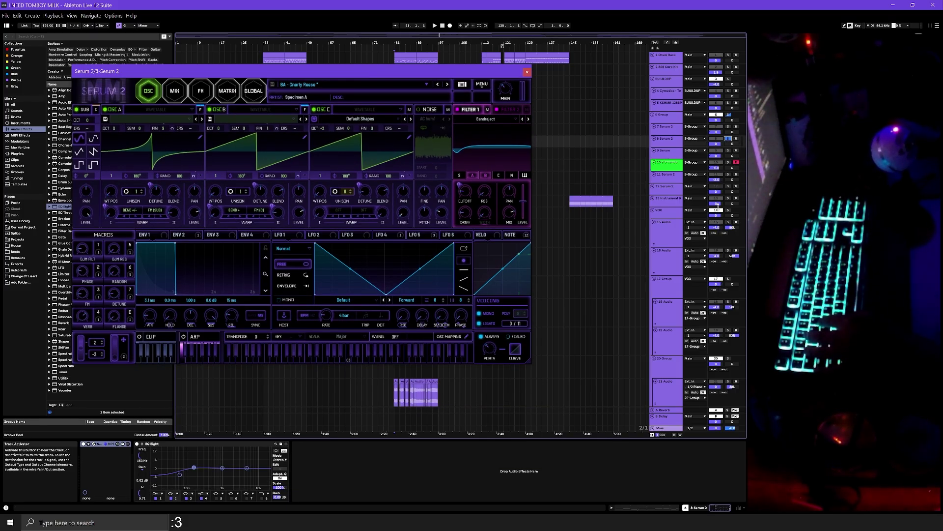
pyautogui.press('space')
pyautogui.moveTo(327, 78); pyautogui.dragTo(290, 97)
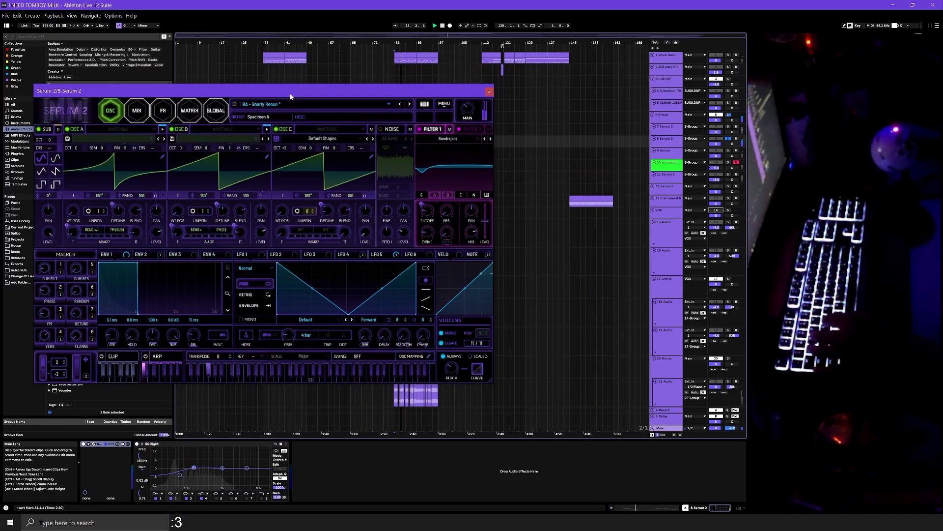
pyautogui.click(489, 91)
pyautogui.press('space')
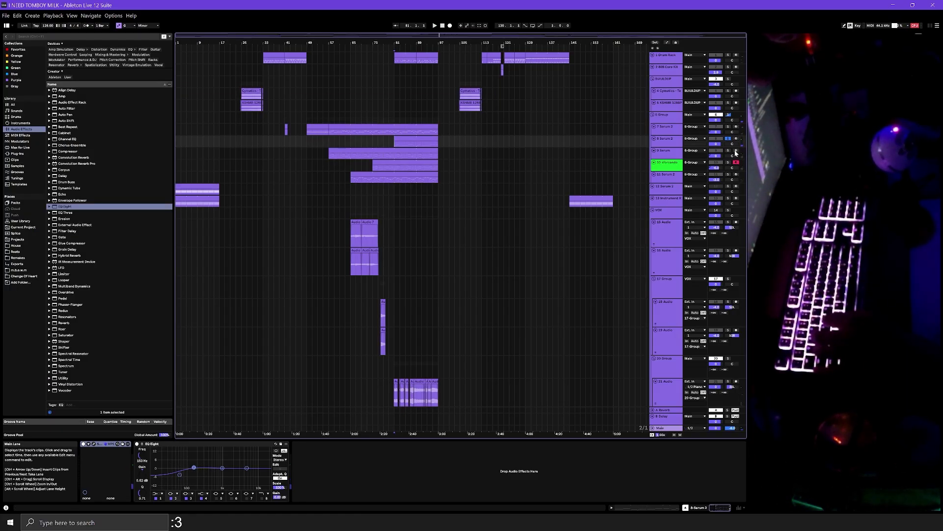
# Play the soloed Drum Rack clip at bar 81 and deactivate track group 20.
pyautogui.click(399, 59)
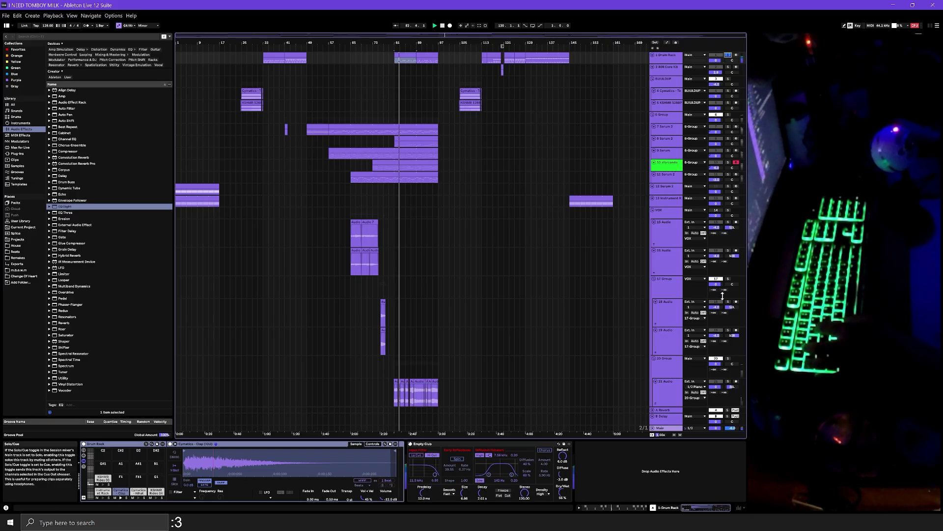
pyautogui.click(663, 210)
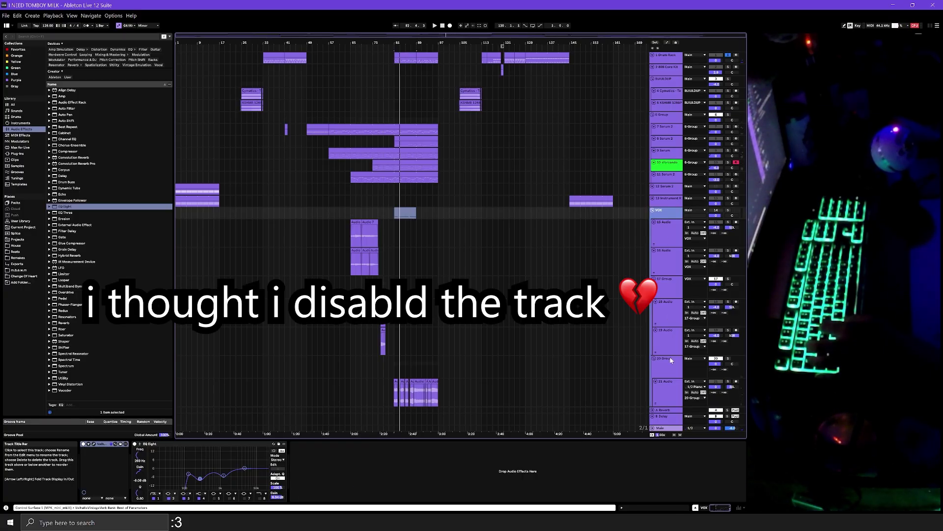
pyautogui.scroll(-2, 678, 286)
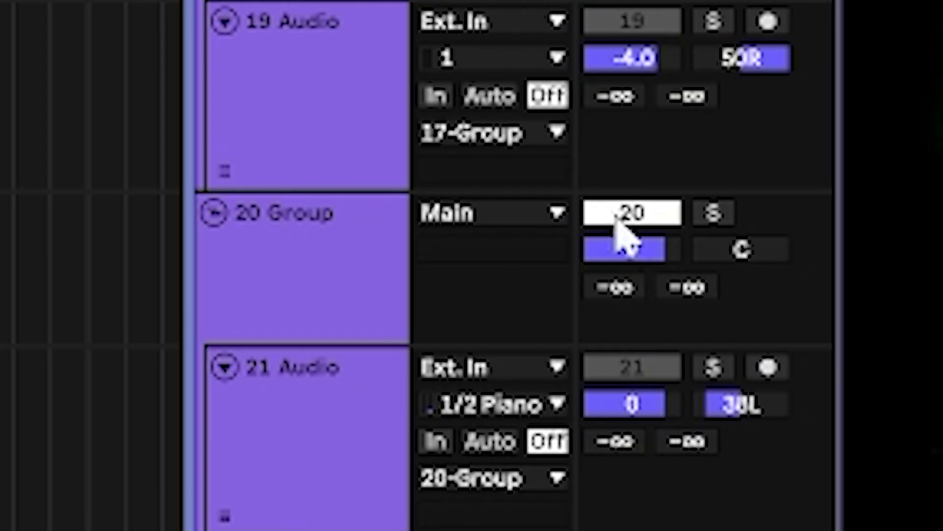
pyautogui.click(715, 327)
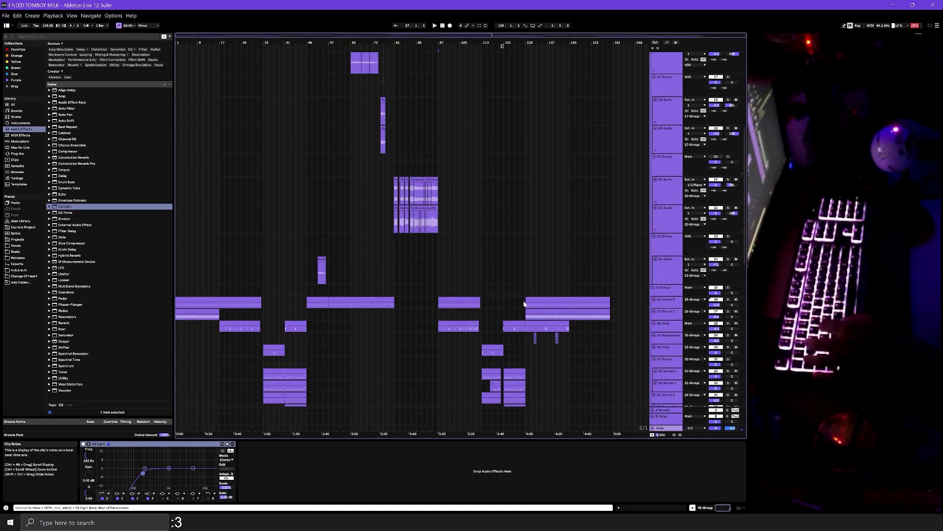
# Play the full arrangement from bar 97 and locate the Cymatics tension buildup clips starting at bar 105.
pyautogui.click(452, 281)
pyautogui.press('space')
pyautogui.scroll(2, 565, 362)
pyautogui.scroll(5, 560, 325)
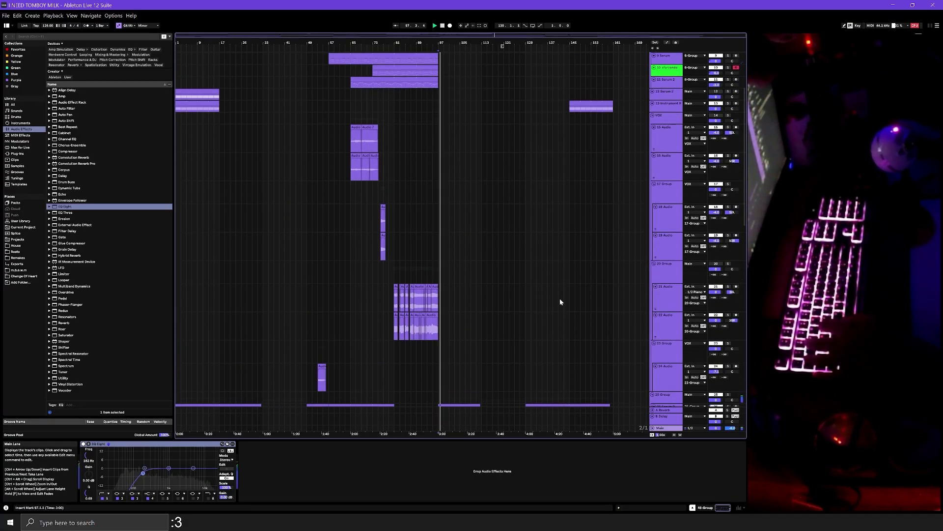
pyautogui.click(477, 92)
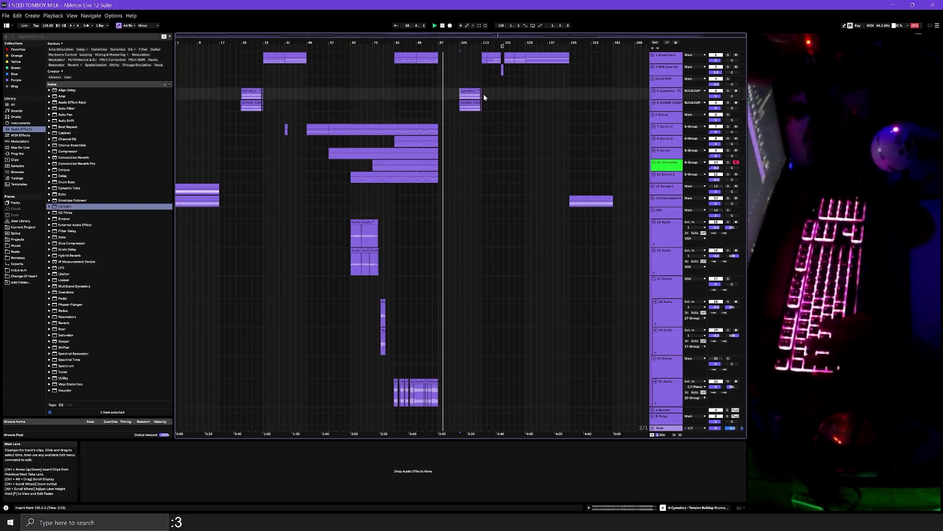
pyautogui.click(464, 83)
pyautogui.click(466, 91)
# Find the second drop's layers from bar 113 and solo Vital track 37 there.
pyautogui.scroll(-5, 527, 149)
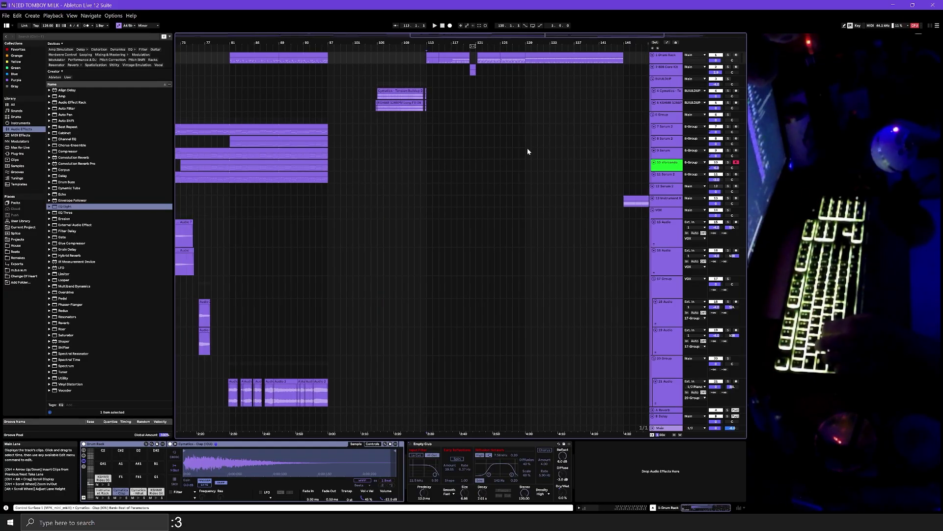
pyautogui.scroll(2, 517, 135)
pyautogui.scroll(-10, 517, 135)
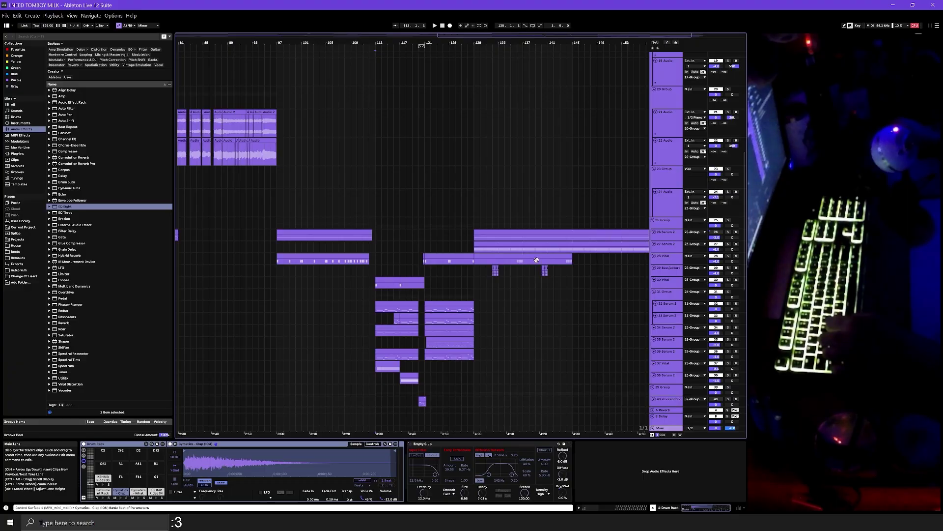
pyautogui.scroll(-5, 390, 236)
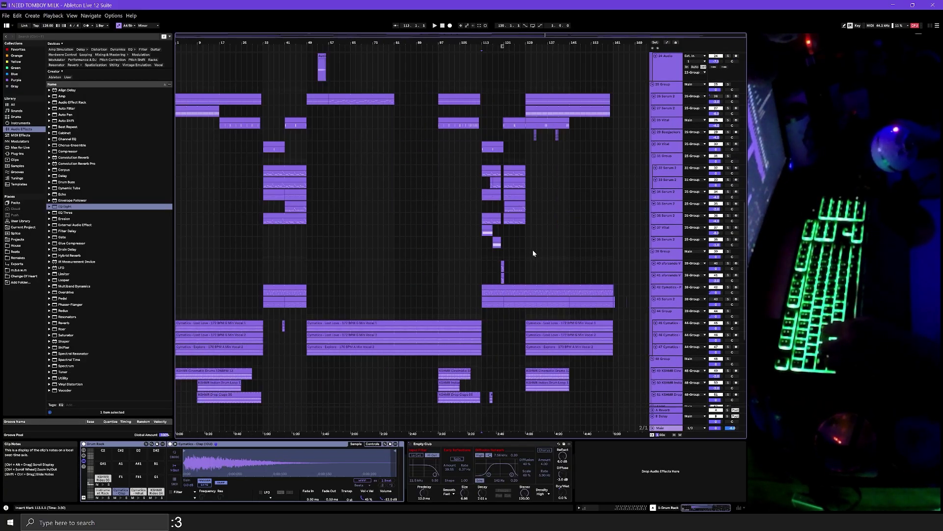
pyautogui.click(479, 235)
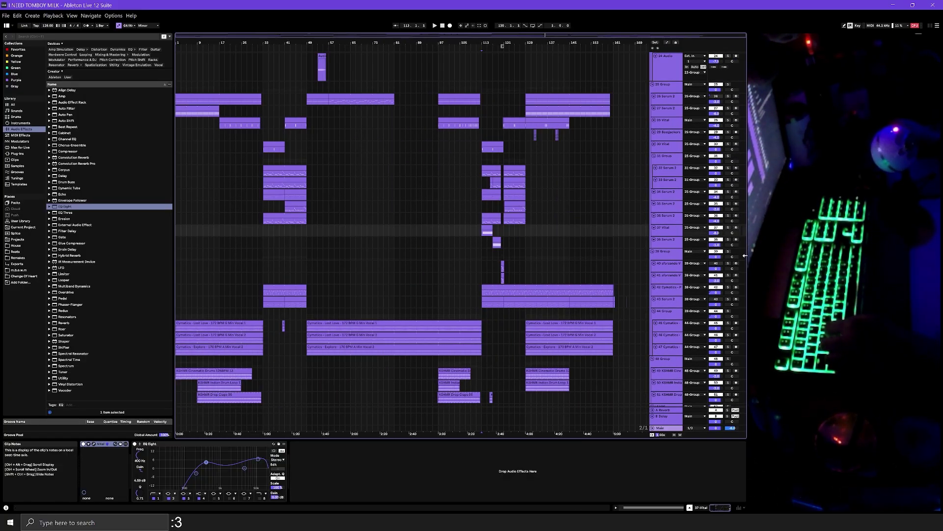
pyautogui.click(728, 228)
pyautogui.scroll(5, 484, 236)
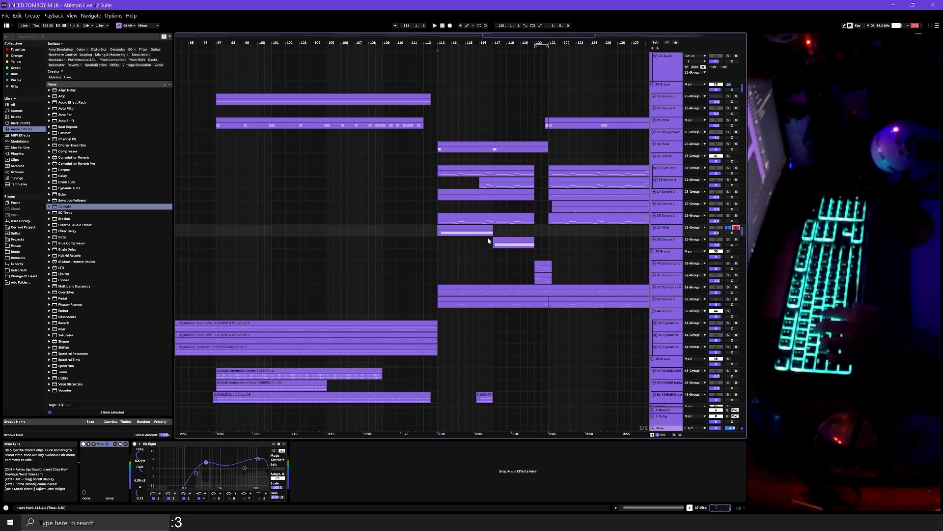
# Open Vital on track 37, move its window aside, audition a note of the Wowowowow preset and close the synth.
pyautogui.click(94, 446)
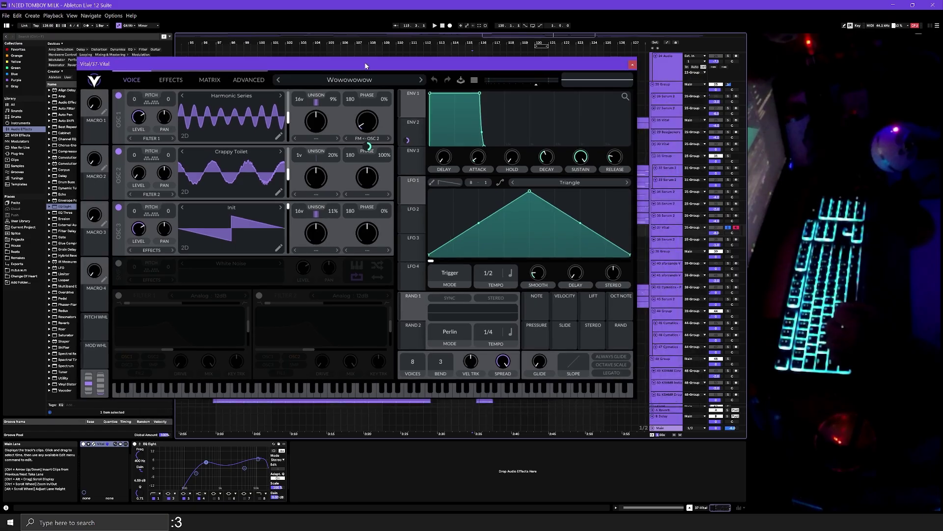
pyautogui.moveTo(365, 66); pyautogui.dragTo(342, 72)
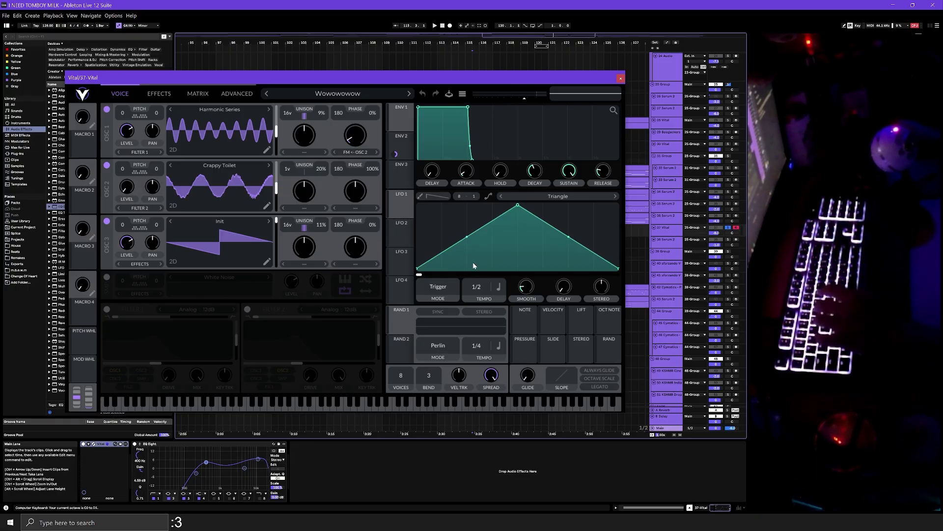
pyautogui.press('h')
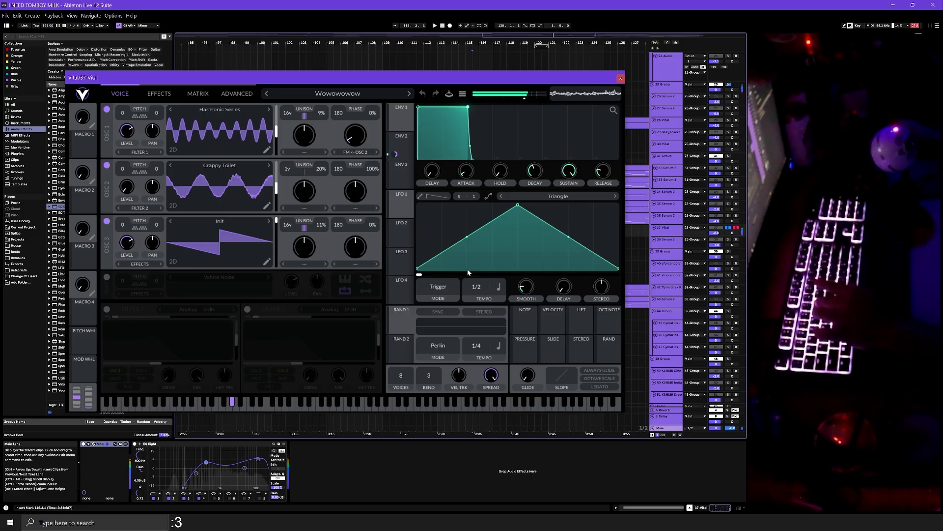
pyautogui.click(620, 79)
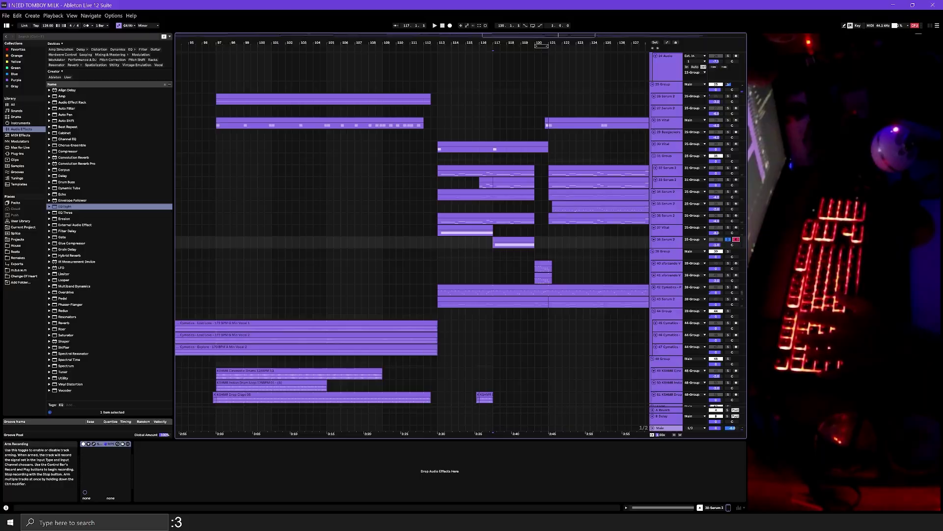
# Open Serum 2 on track 38, move its window aside, change the computer keyboard's octave and audition a note.
pyautogui.click(147, 207)
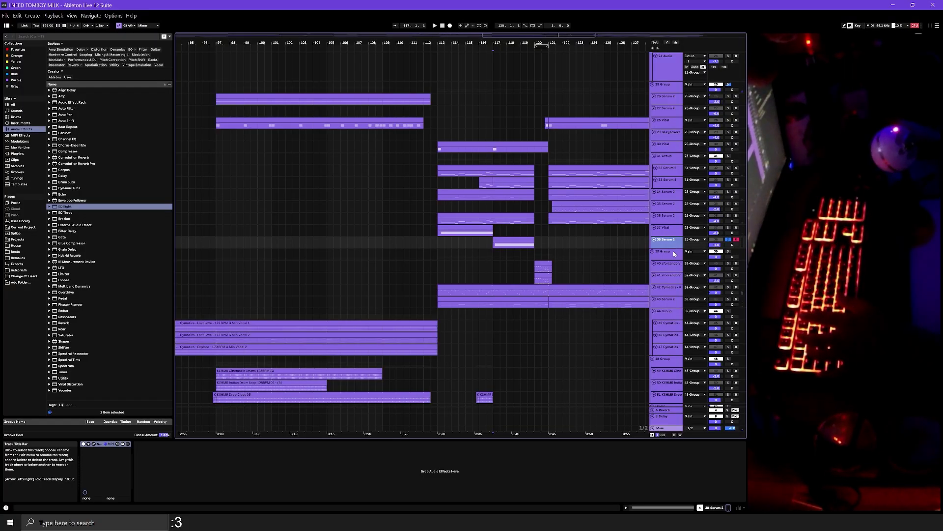
pyautogui.hotkey('ctrl', 'alt', 'p')
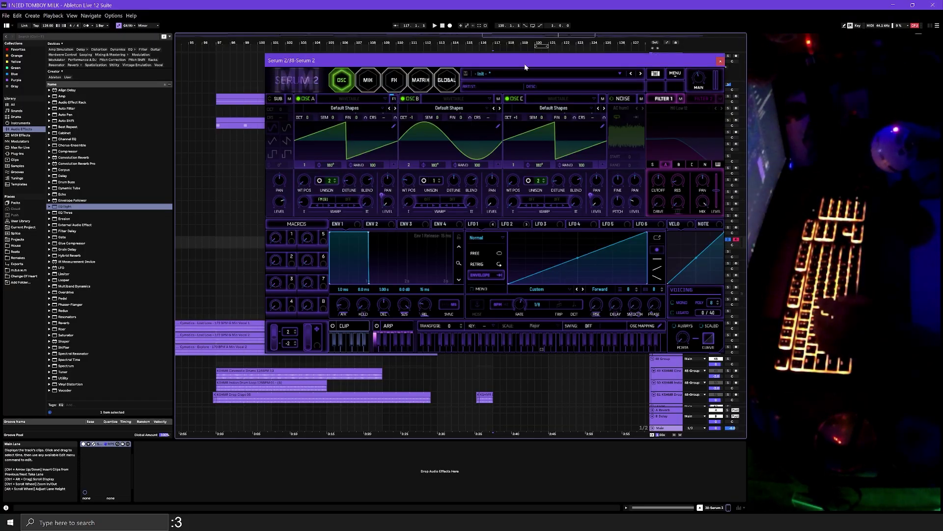
pyautogui.moveTo(526, 63); pyautogui.dragTo(393, 87)
pyautogui.press('z')
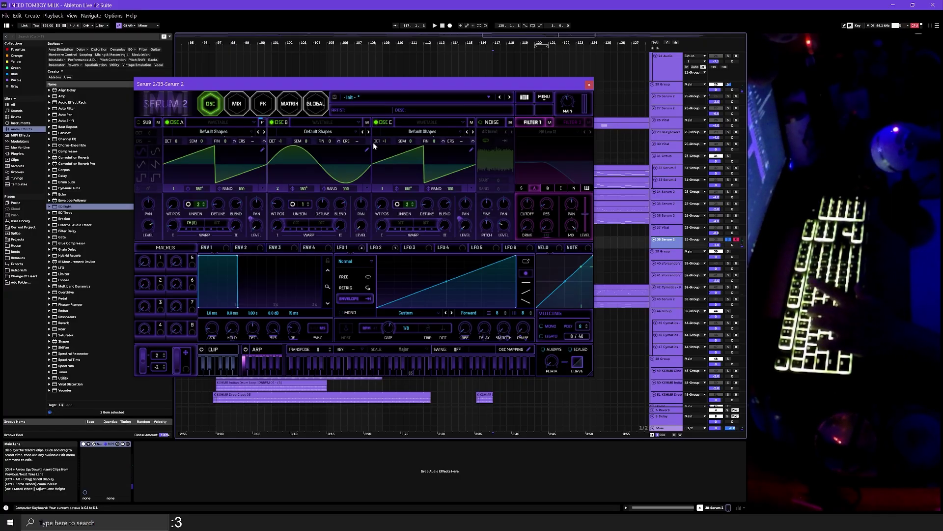
pyautogui.press('z')
pyautogui.press('z')
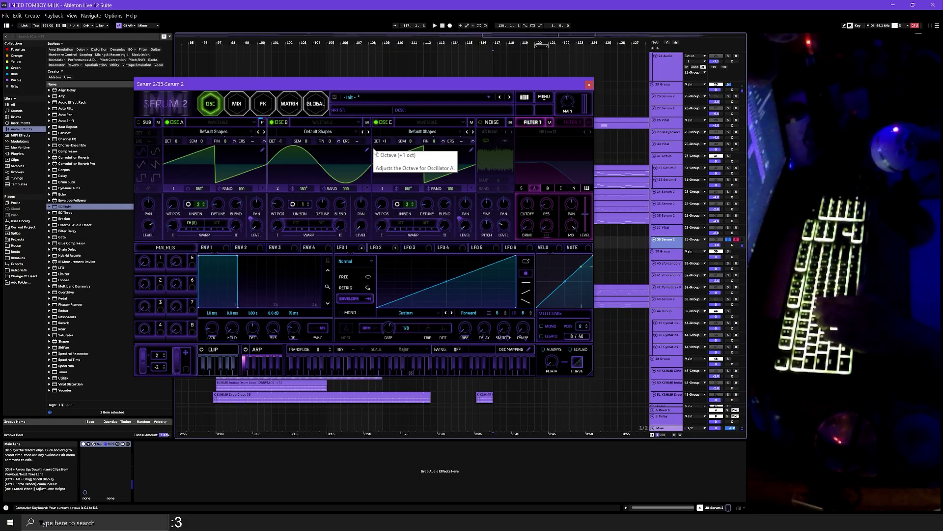
pyautogui.press('a')
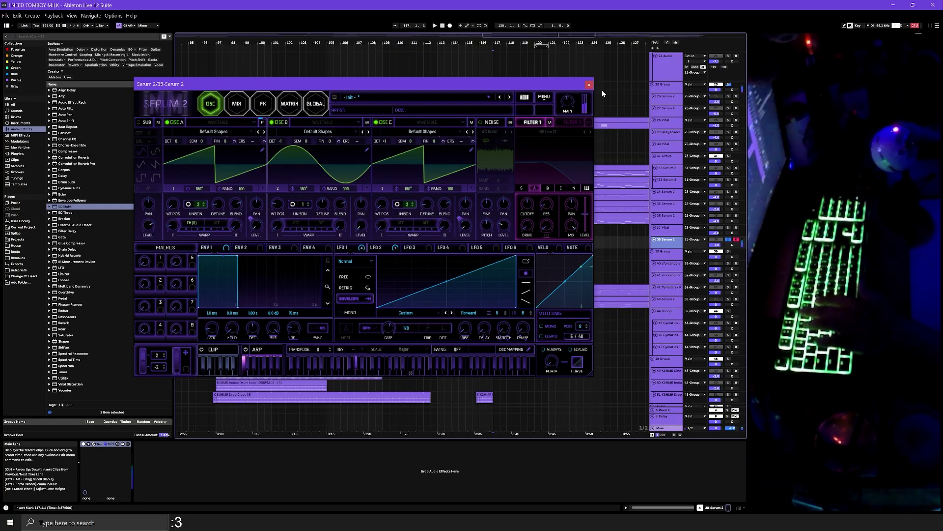
# Close Serum 2 and inspect the Pitch Bend envelope of the track 38 clip before returning to the arrangement.
pyautogui.click(589, 84)
pyautogui.hotkey('shift', 'Tab')
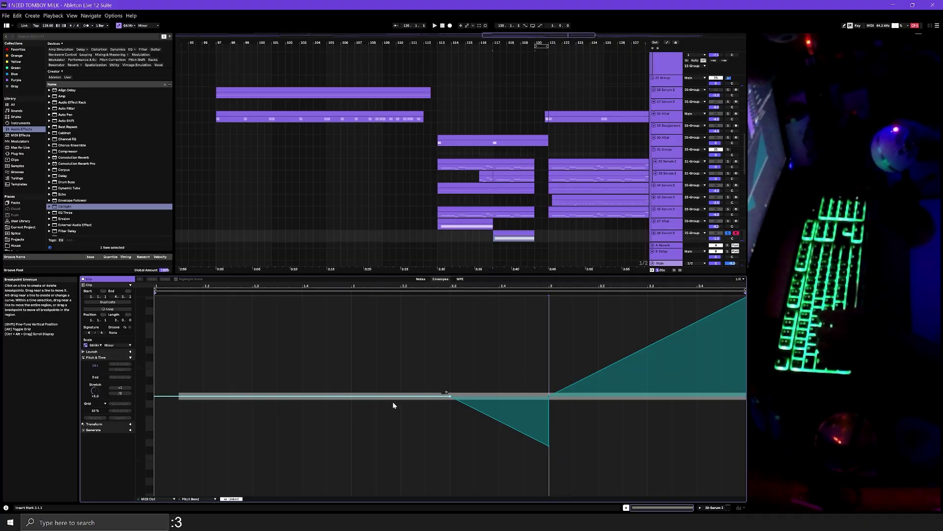
pyautogui.hotkey('shift', 'Tab')
# Solo group 39 at bar 120 and open the sforzando instrument 008_Celesta on track 41.
pyautogui.click(495, 263)
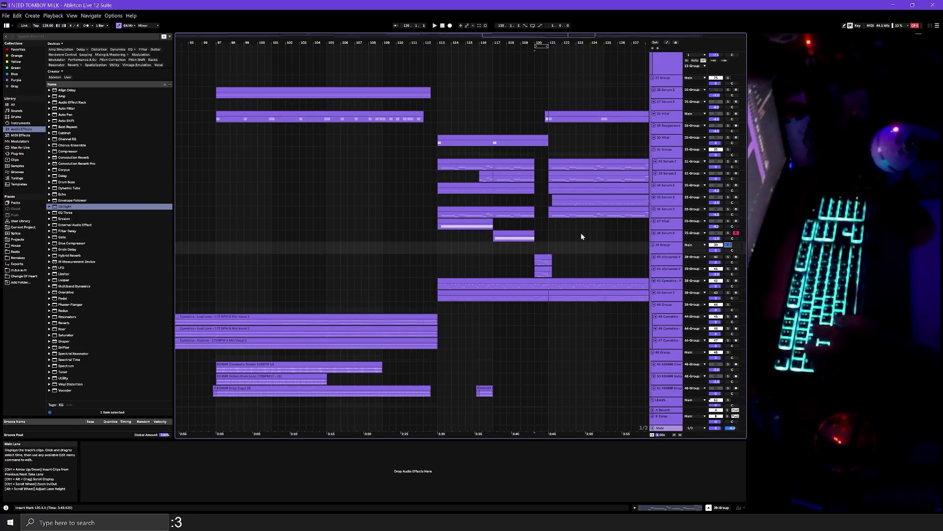
pyautogui.hscroll(5, 567, 233)
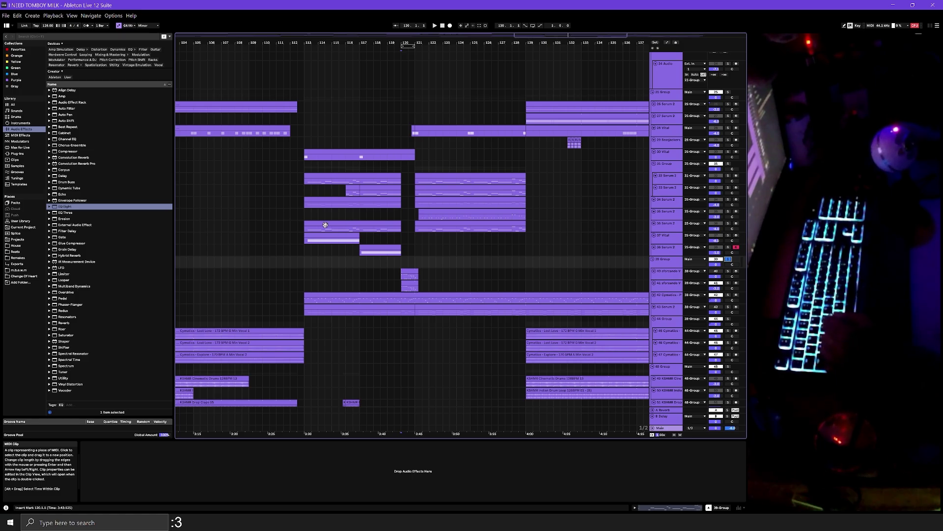
pyautogui.click(396, 284)
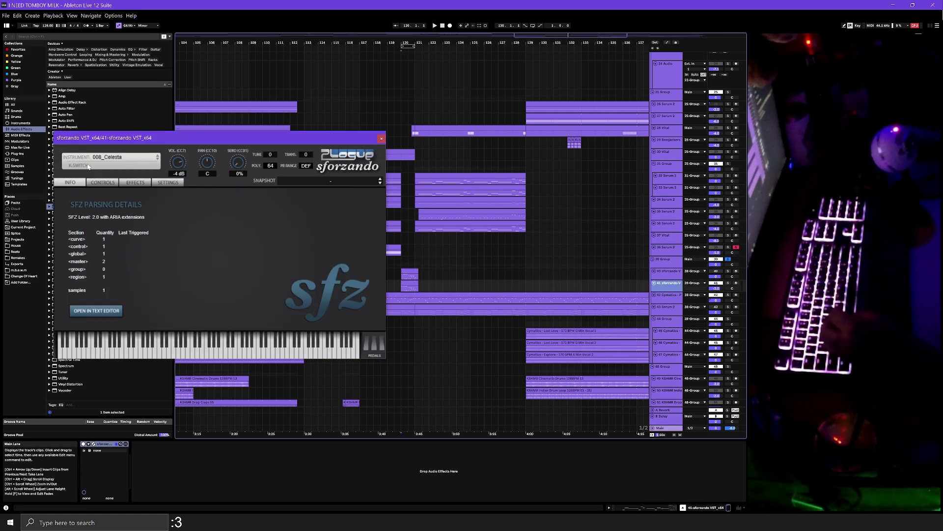
# Browse the presets in bank 000 of the Mario_Party_DS_Soundfont_sf2 soundfont in sforzando and move the plug-in window aside.
pyautogui.click(108, 157)
pyautogui.moveTo(134, 193)
pyautogui.moveTo(188, 193)
pyautogui.moveTo(261, 205)
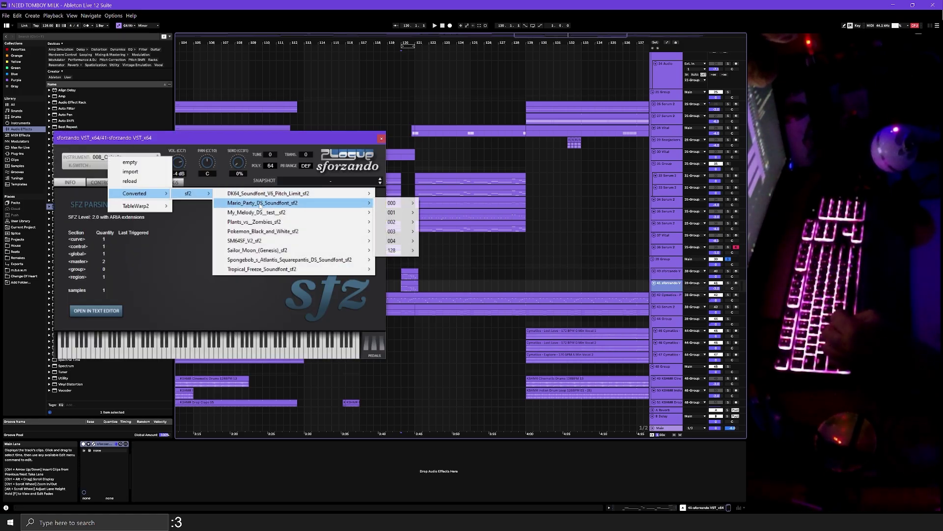
pyautogui.moveTo(411, 204)
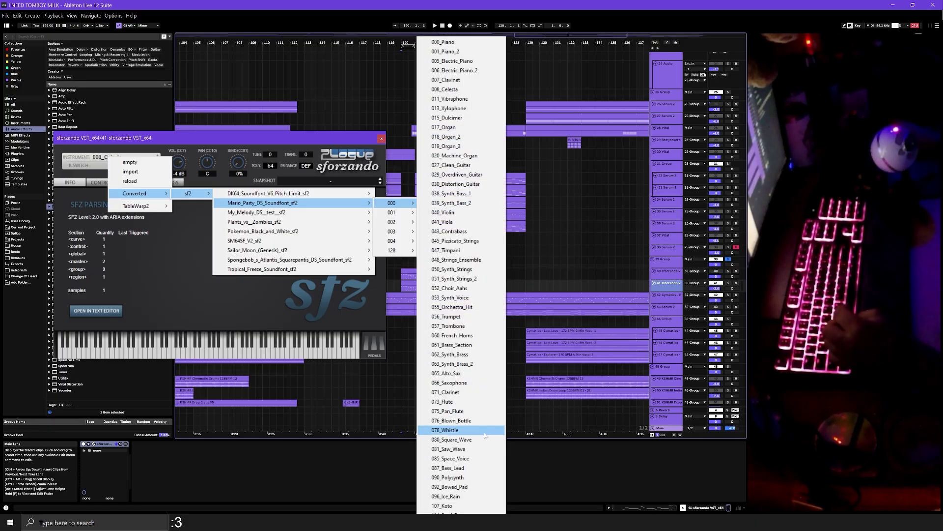
pyautogui.click(485, 430)
pyautogui.moveTo(173, 140); pyautogui.dragTo(176, 77)
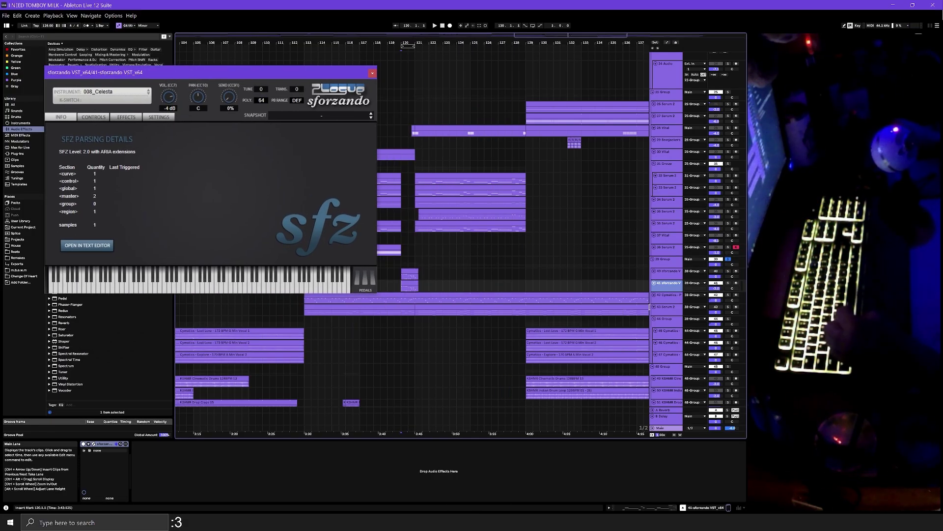
# Arm and solo track 41, play its celesta melody from bar 120 and check the neighbouring clip on track 40.
pyautogui.click(738, 284)
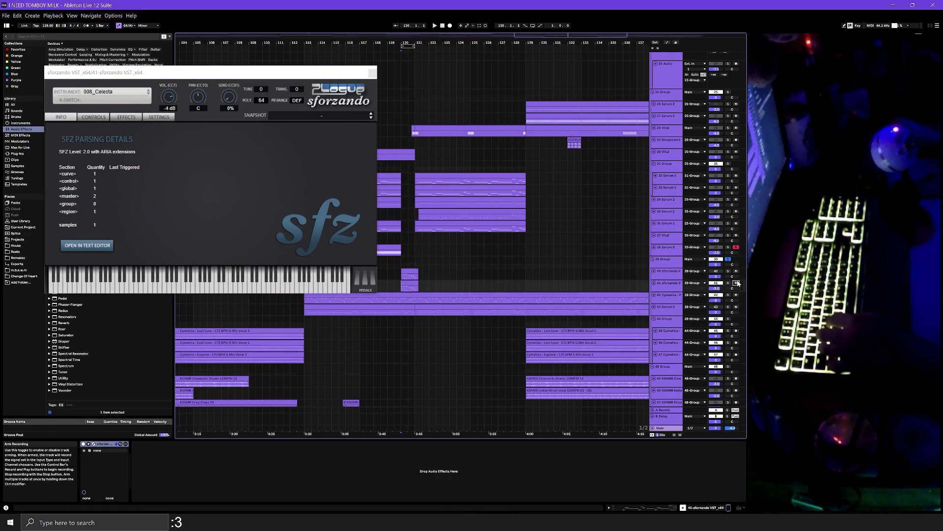
pyautogui.click(737, 284)
pyautogui.click(729, 284)
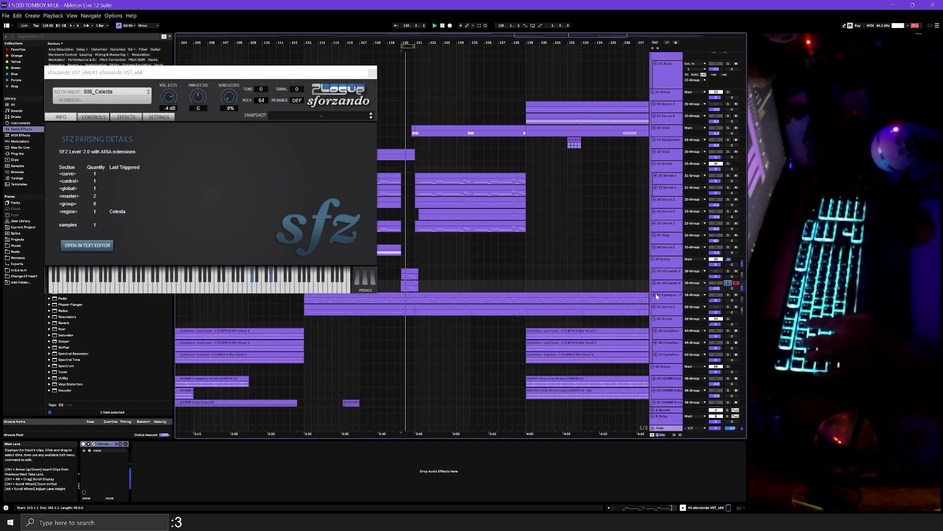
pyautogui.click(727, 270)
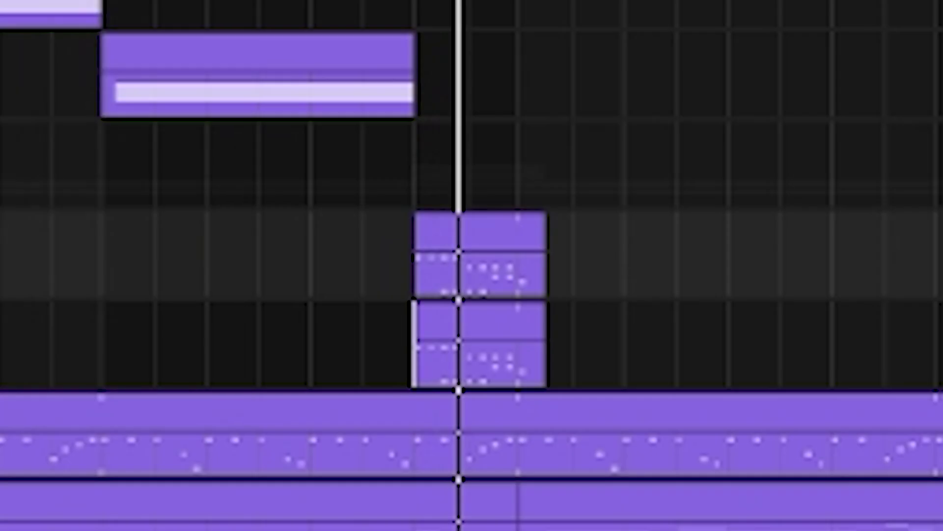
pyautogui.click(413, 256)
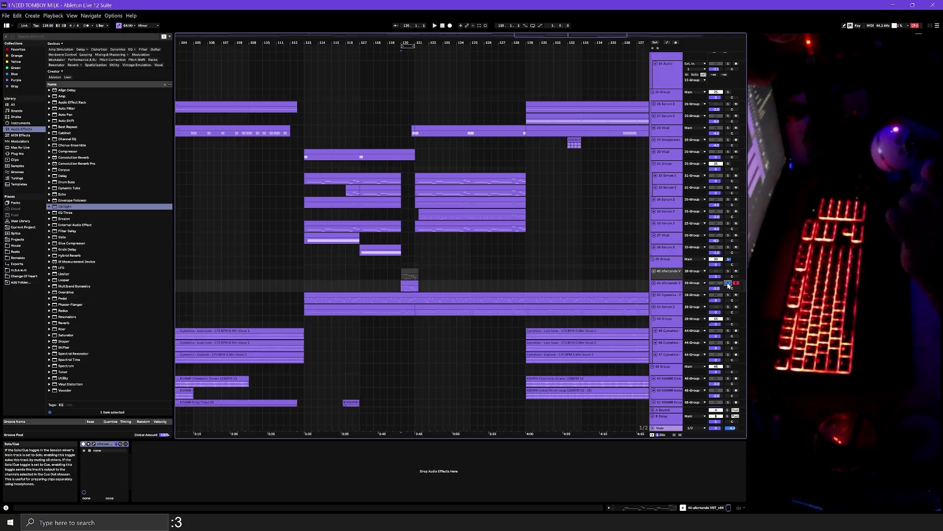
# Select the track 41 clip at bar 120 and audition the 808 Core Kit part on track 2 at the same spot.
pyautogui.scroll(5, 511, 206)
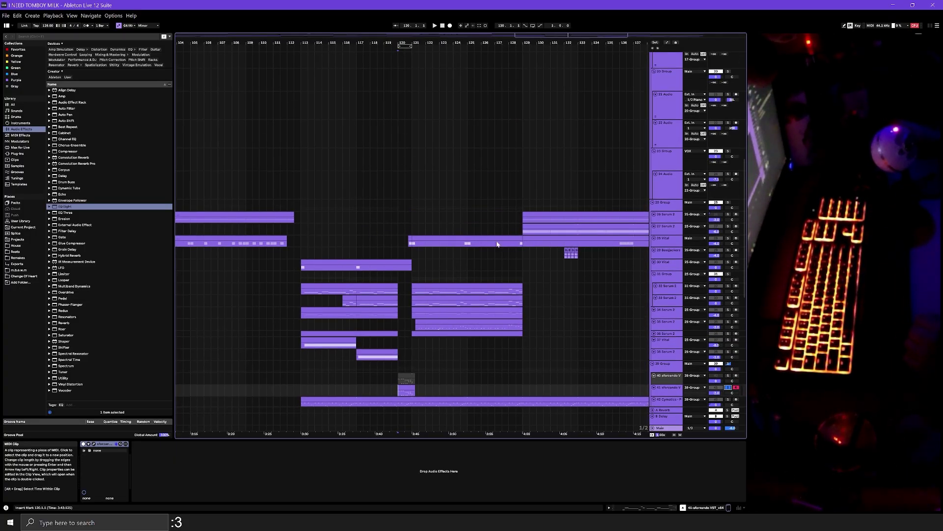
pyautogui.click(412, 394)
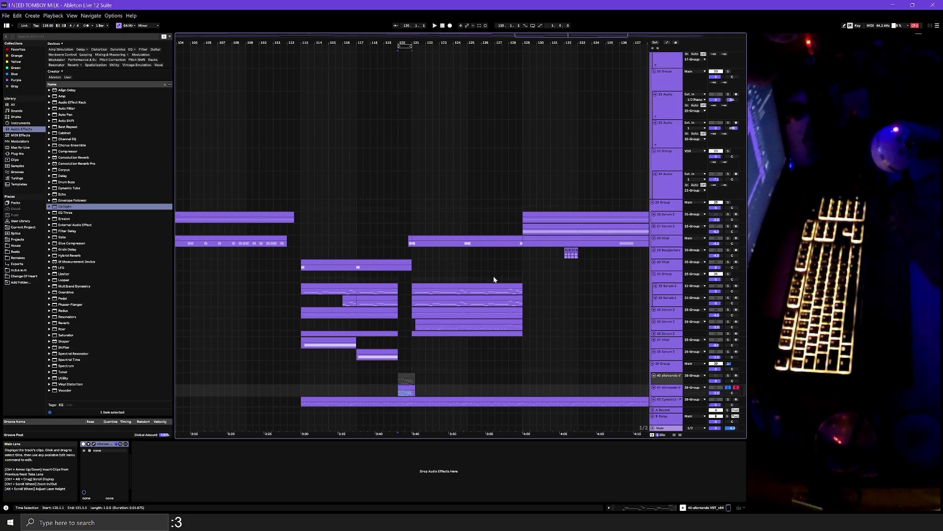
pyautogui.scroll(15, 519, 408)
pyautogui.click(708, 73)
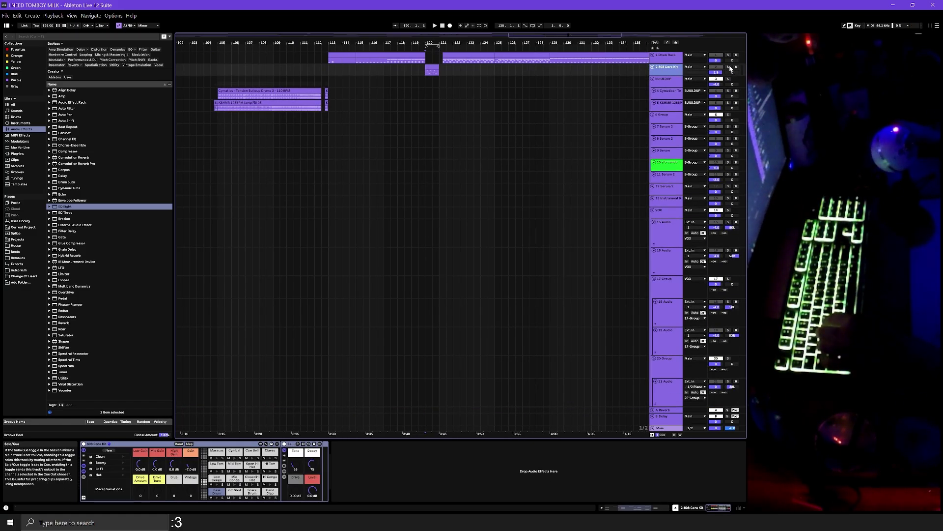
pyautogui.press('space')
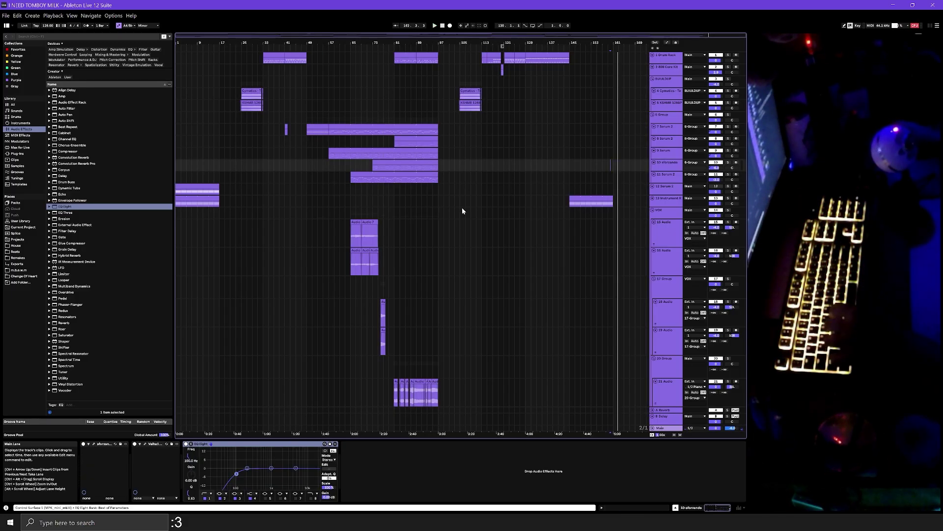
# Review the full track list from the drum tracks through groups 25, 39 and 48 to LEADS and EFFECTS.
pyautogui.click(451, 233)
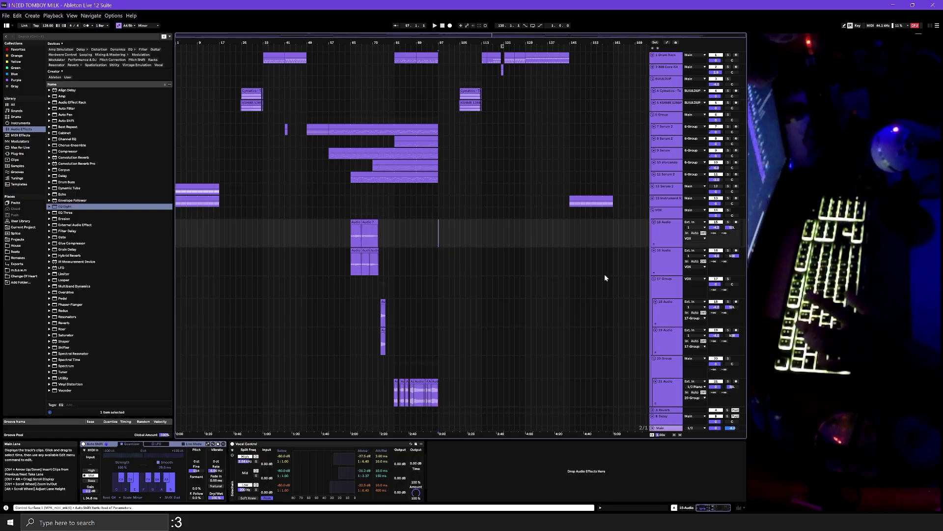
pyautogui.click(674, 435)
pyautogui.scroll(-3, 602, 394)
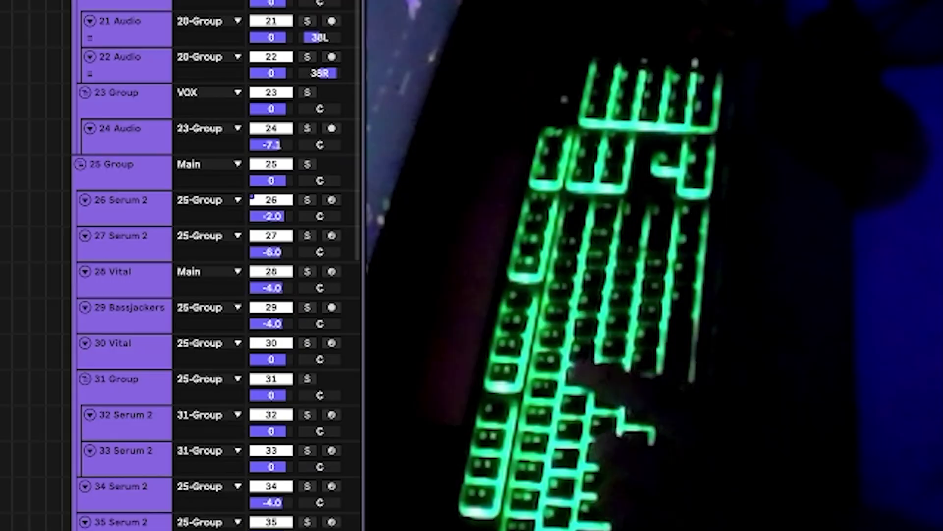
pyautogui.scroll(-3, 602, 394)
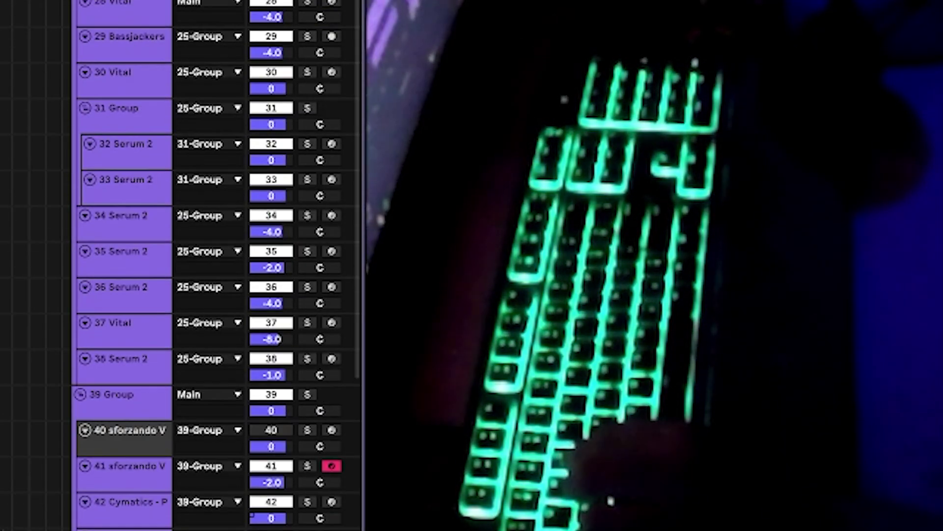
pyautogui.scroll(-3, 217, 266)
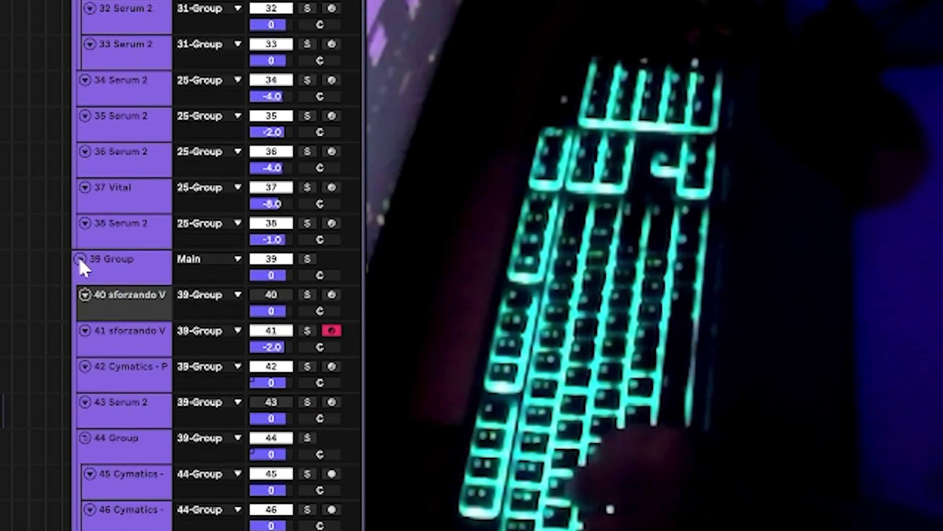
pyautogui.scroll(-10, 217, 265)
pyautogui.scroll(4, 149, 20)
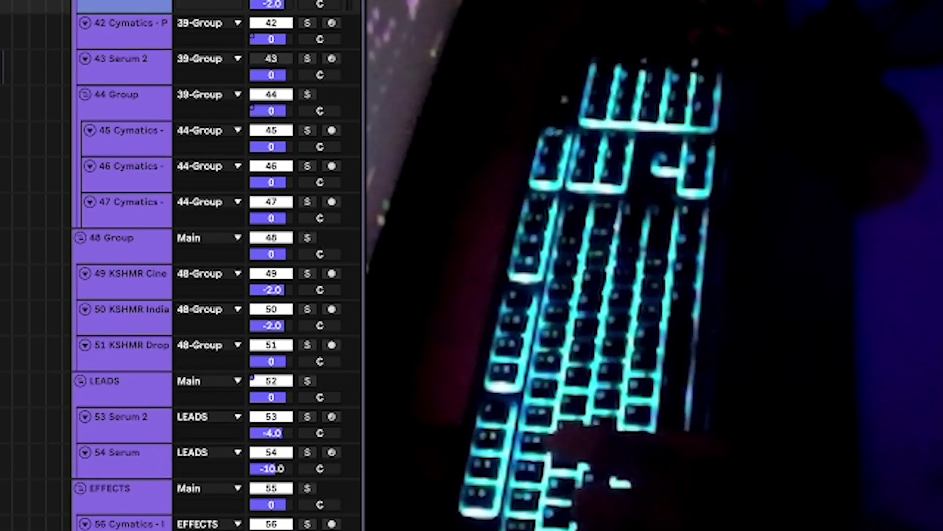
pyautogui.scroll(20, 149, 20)
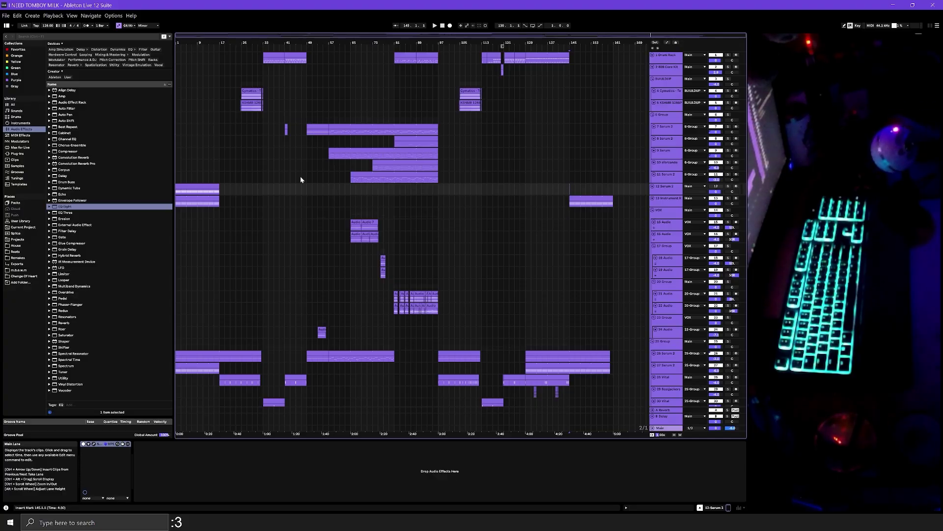
# Place the insert marker at bar 1 and play the whole song from the start.
pyautogui.click(178, 178)
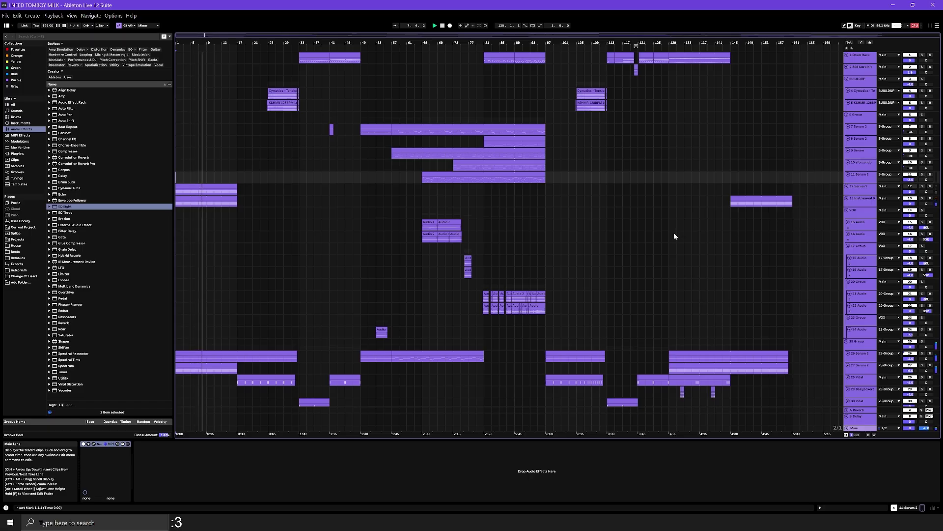
pyautogui.scroll(-1, 675, 236)
pyautogui.scroll(1, 674, 236)
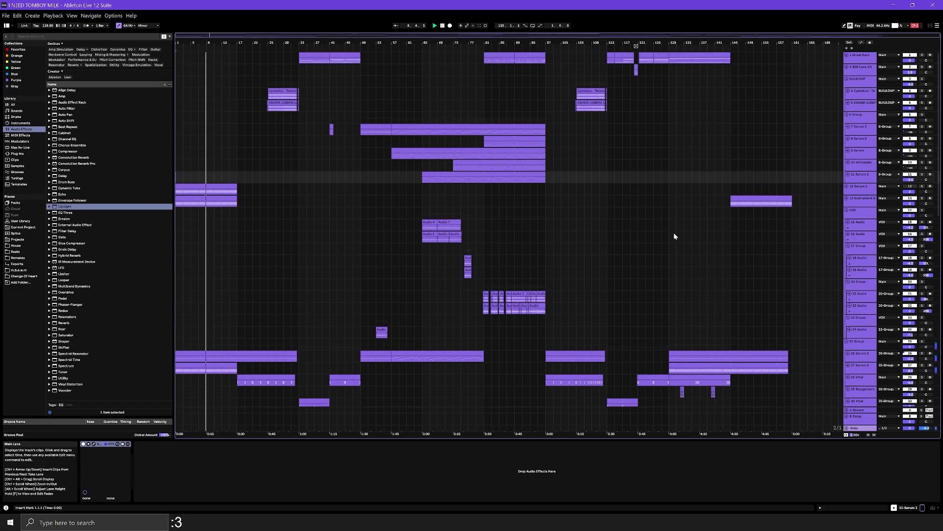
# Fold all tracks and groups for a compact overview during playback and unfold them again.
pyautogui.click(857, 62)
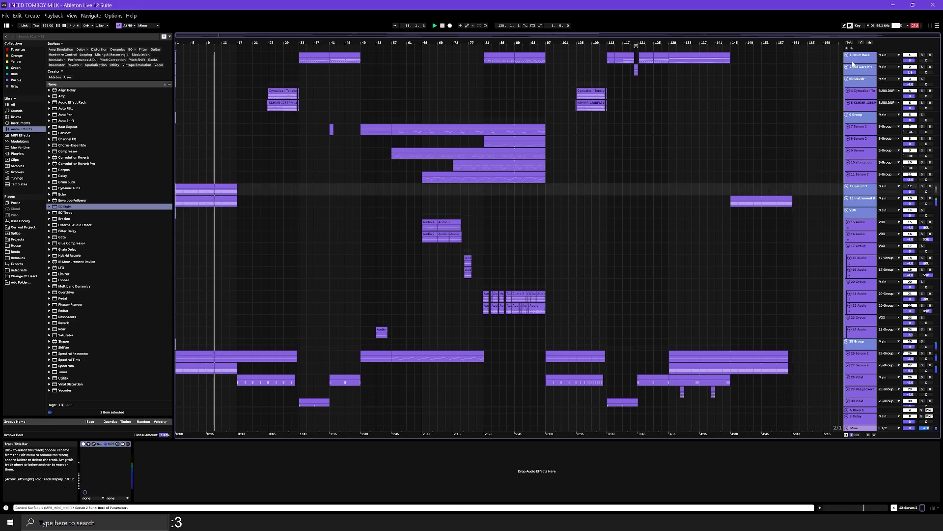
pyautogui.keyDown('alt'); pyautogui.click(847, 55); pyautogui.keyUp('alt')
pyautogui.click(215, 126)
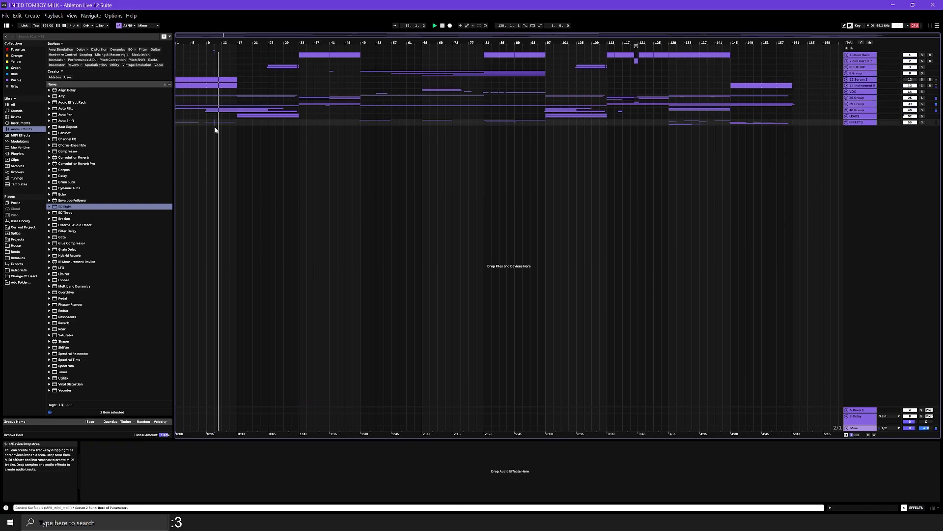
pyautogui.scroll(10, 214, 126)
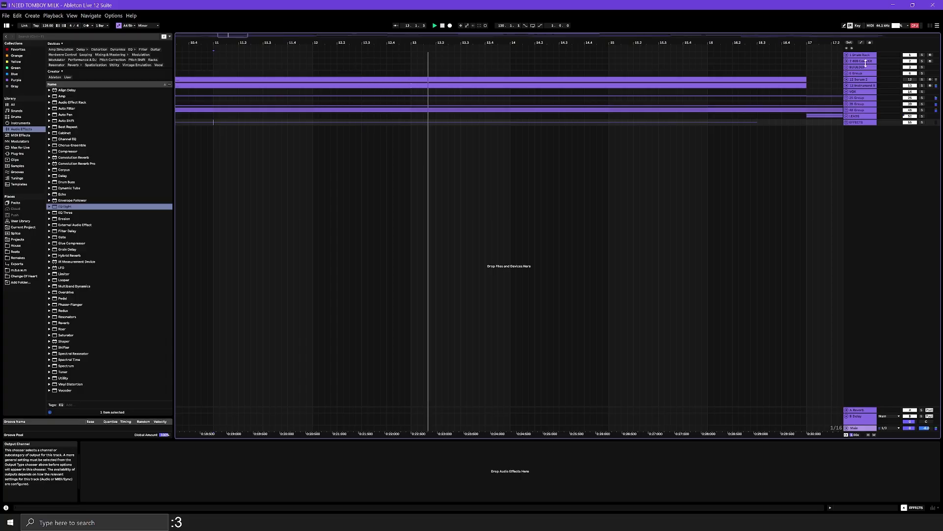
pyautogui.click(851, 58)
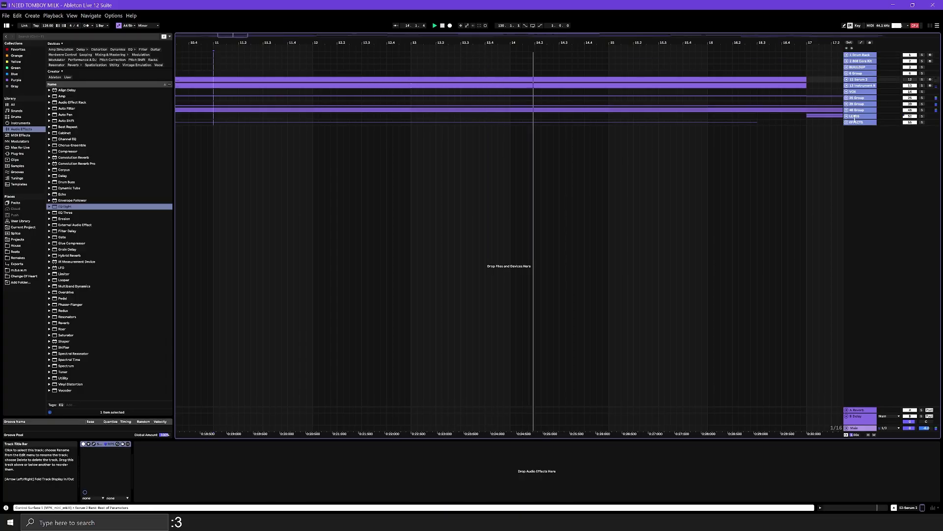
pyautogui.keyDown('alt'); pyautogui.click(847, 122); pyautogui.keyUp('alt')
pyautogui.click(659, 166)
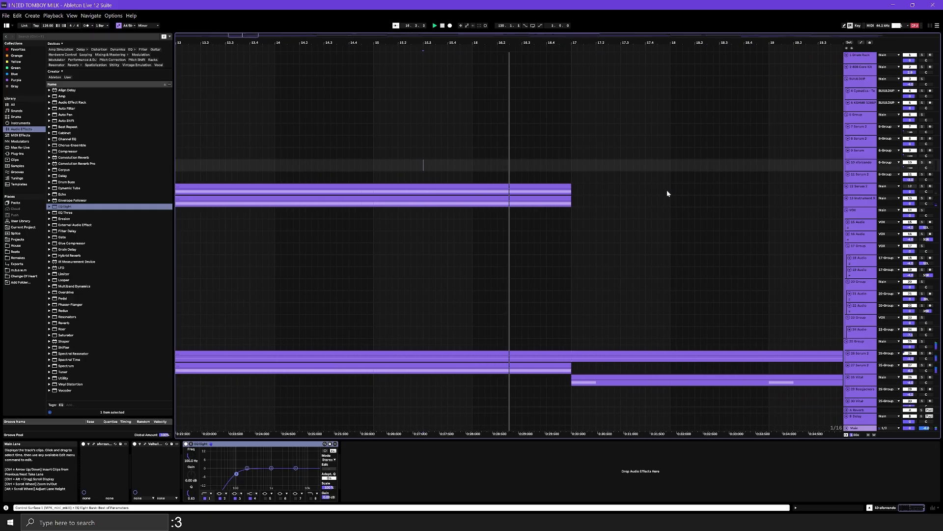
# Open MAnalyzer from the Main track's device chain and move its window clear of the playing clips.
pyautogui.scroll(-3, 673, 233)
pyautogui.scroll(-8, 672, 238)
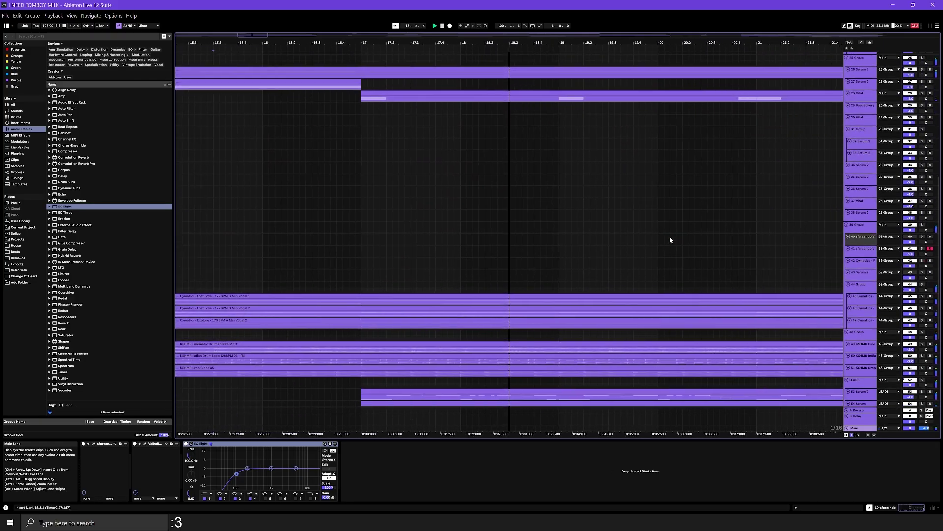
pyautogui.scroll(-5, 670, 239)
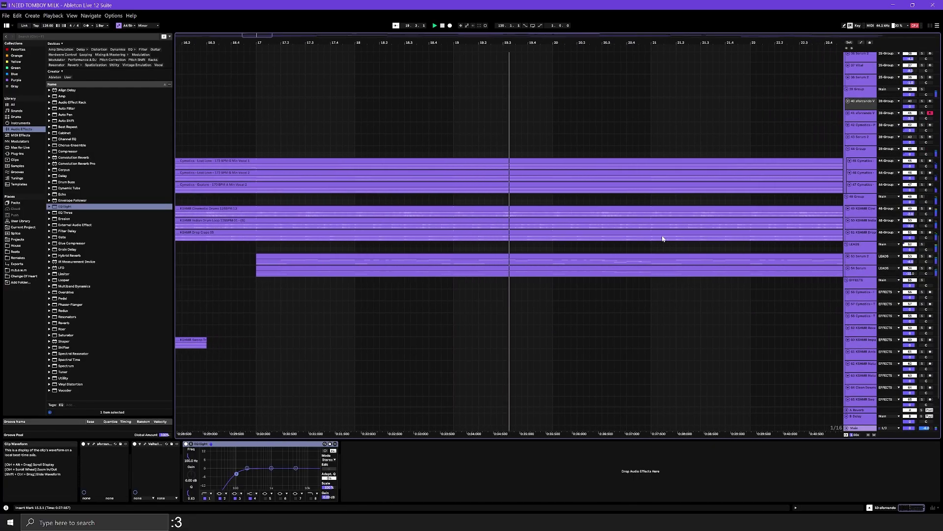
pyautogui.click(865, 426)
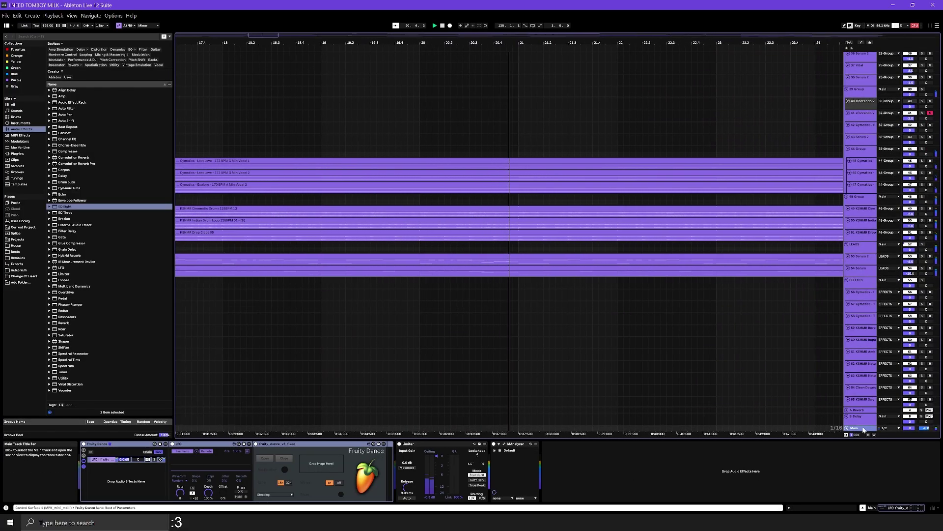
pyautogui.click(505, 444)
pyautogui.moveTo(332, 104); pyautogui.dragTo(261, 297)
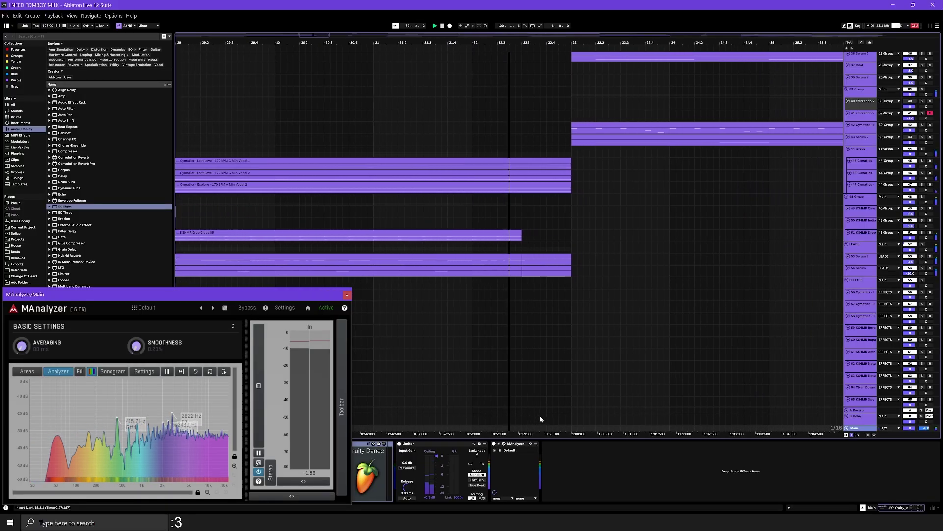
# Follow the playback through the drop at bar 33 and the section after bar 57, keeping the sounding tracks in view.
pyautogui.scroll(3, 696, 234)
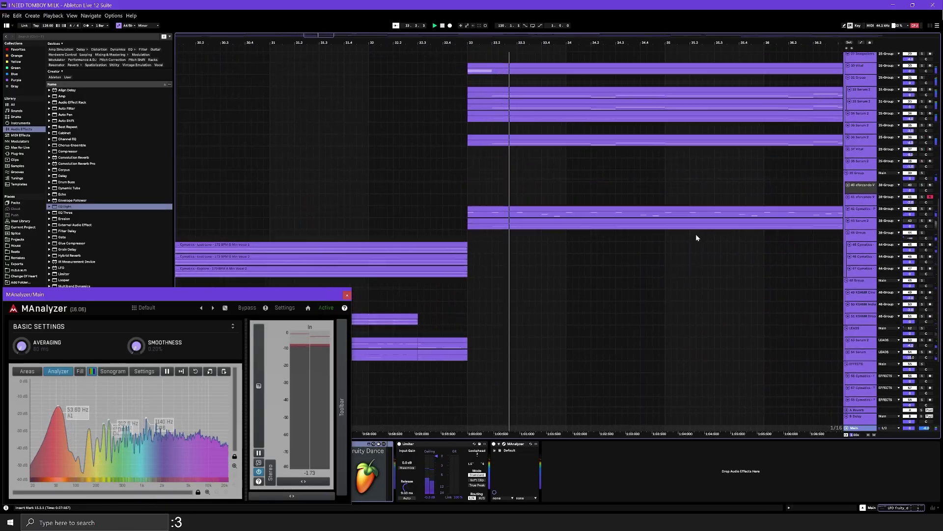
pyautogui.scroll(4, 696, 237)
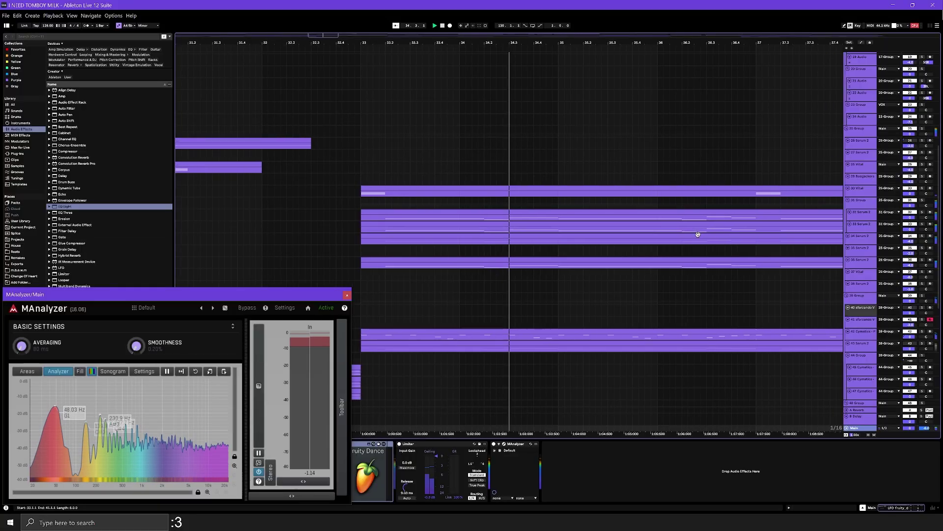
pyautogui.scroll(-1, 698, 234)
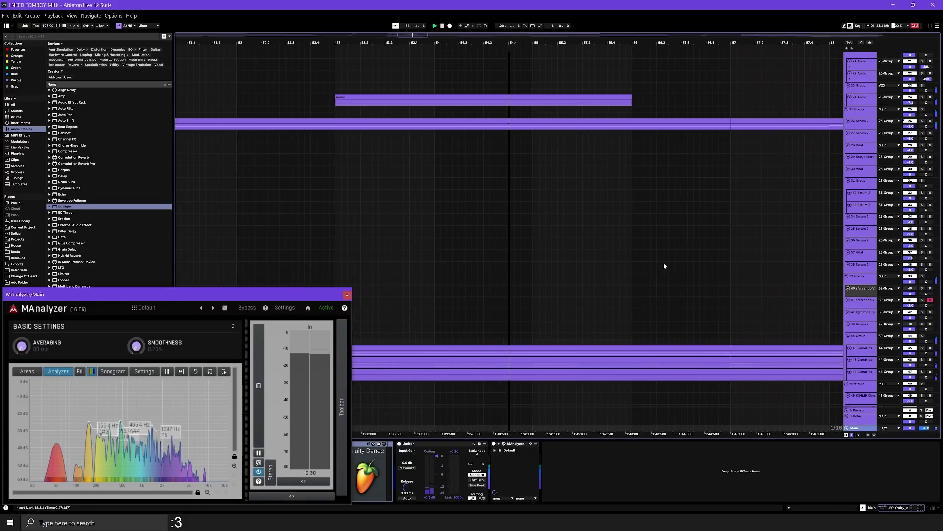
pyautogui.scroll(1, 665, 275)
pyautogui.scroll(4, 665, 274)
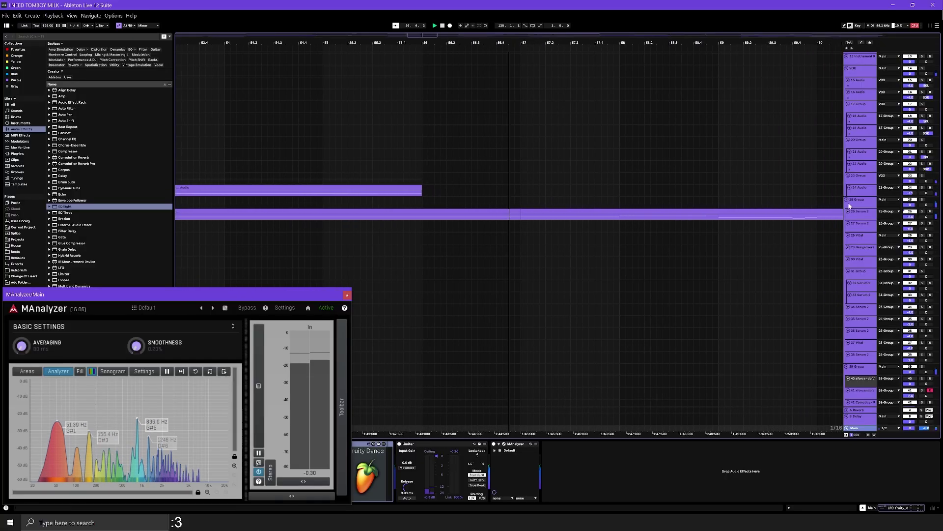
pyautogui.scroll(4, 822, 206)
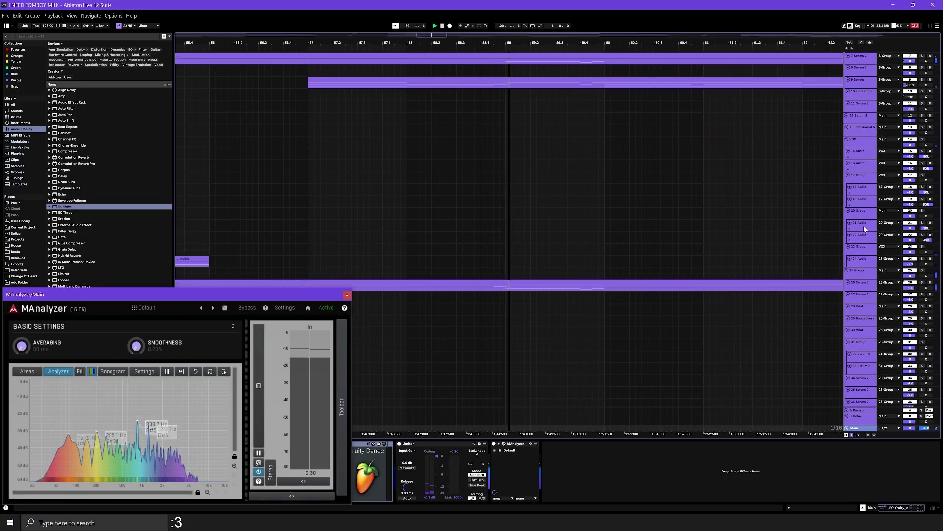
# Increase the height of the two audio tracks in 20-Group together so their waveforms can be read during playback.
pyautogui.click(864, 235)
pyautogui.moveTo(864, 231); pyautogui.dragTo(857, 269)
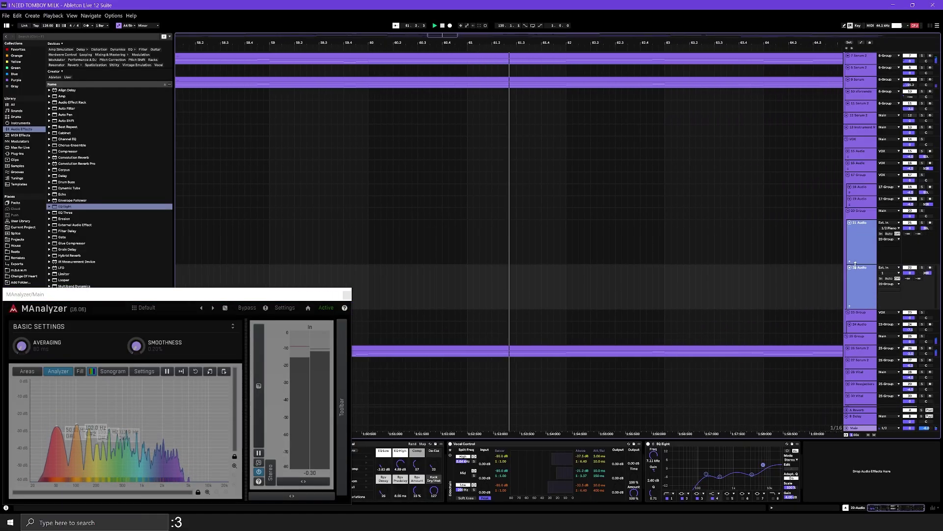
pyautogui.click(866, 214)
# Select the first two audio tracks in the VOX group and enlarge both to show their vocal waveforms.
pyautogui.click(859, 152)
pyautogui.keyDown('shift'); pyautogui.click(860, 168); pyautogui.keyUp('shift')
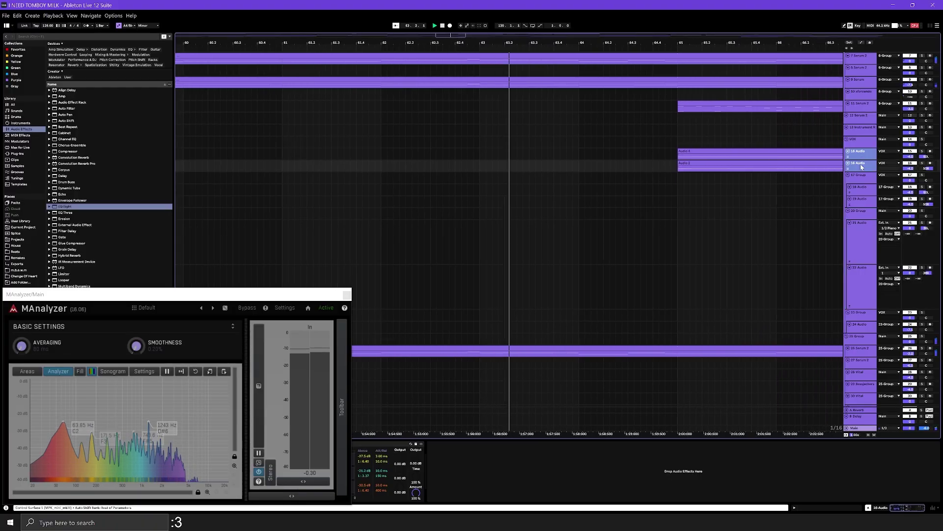
pyautogui.moveTo(864, 161); pyautogui.dragTo(862, 187)
pyautogui.click(862, 187)
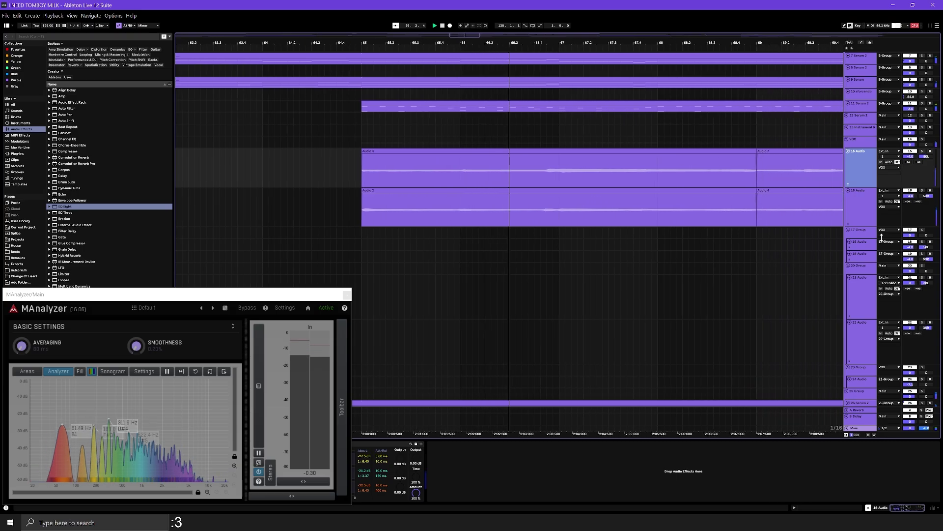
# Follow the playback from the vocal section at bar 65 through the sections starting at bars 97 and 113, keeping the sounding tracks in view.
pyautogui.scroll(-1, 882, 239)
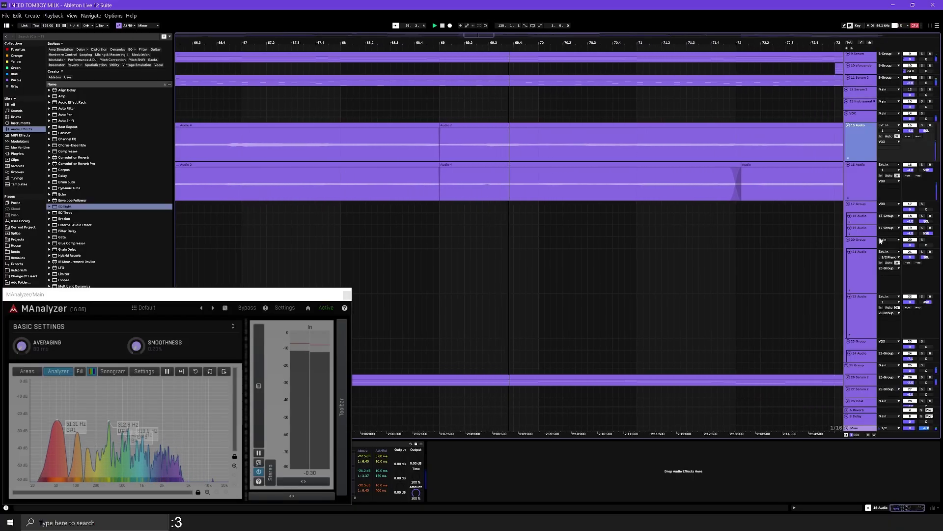
pyautogui.scroll(1, 881, 241)
pyautogui.scroll(1, 881, 241)
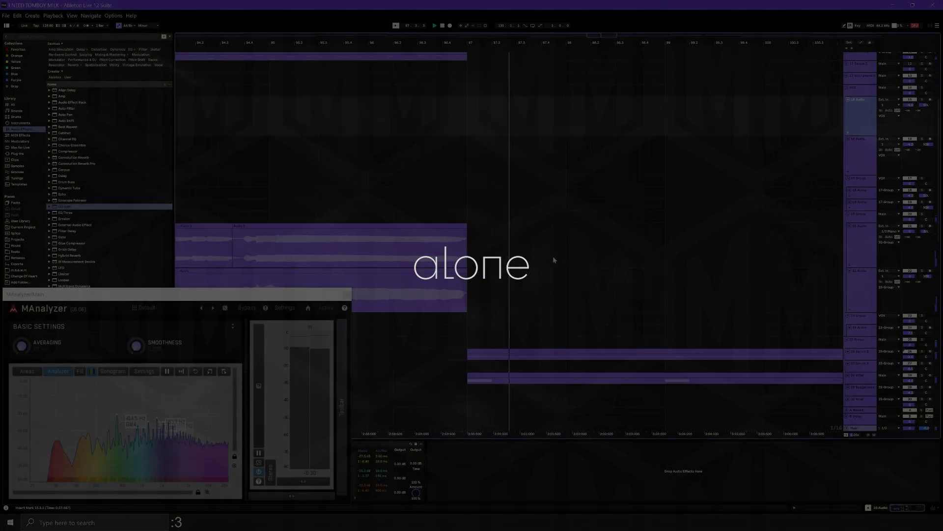
pyautogui.scroll(-3, 546, 267)
pyautogui.scroll(5, 541, 269)
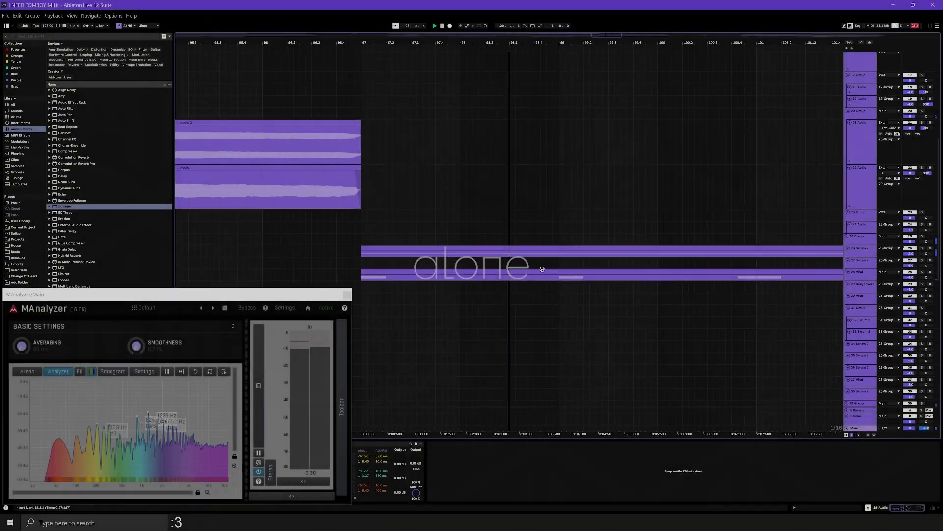
pyautogui.scroll(3, 543, 273)
pyautogui.scroll(-4, 542, 273)
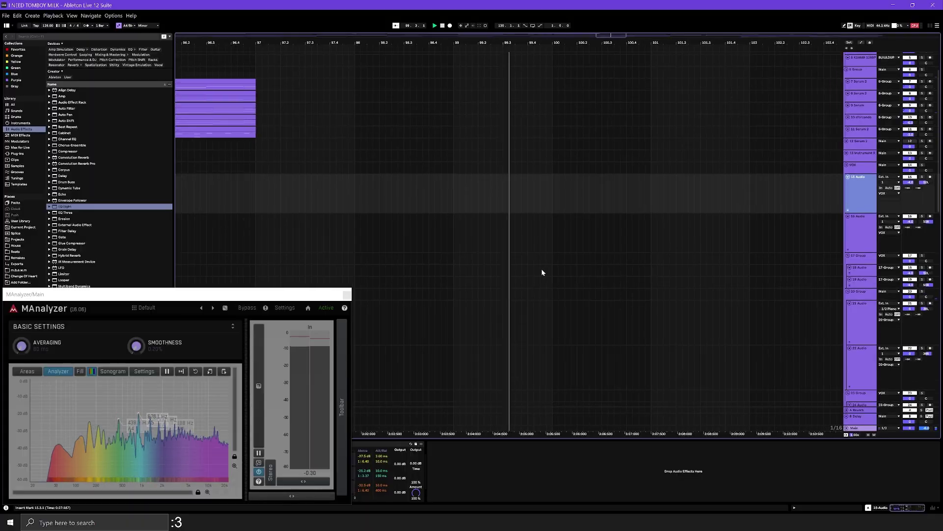
pyautogui.scroll(-6, 536, 269)
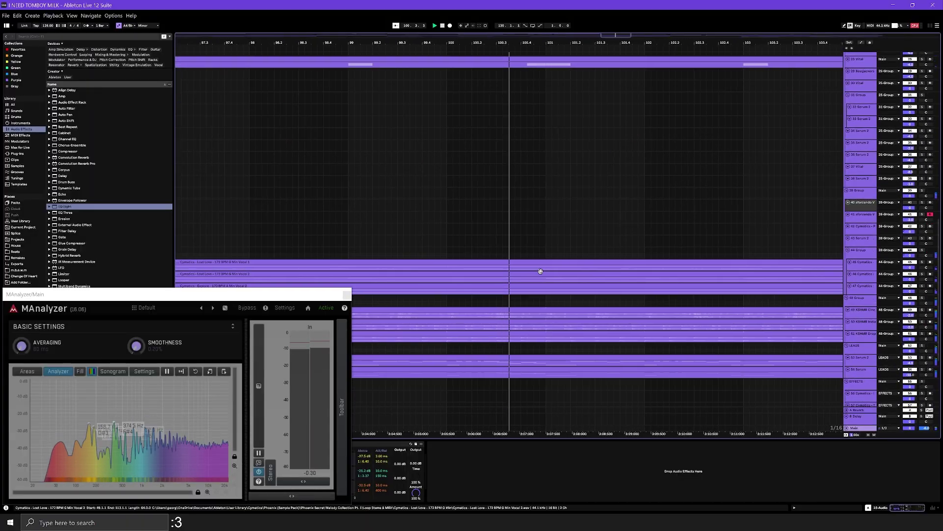
pyautogui.scroll(-2, 541, 274)
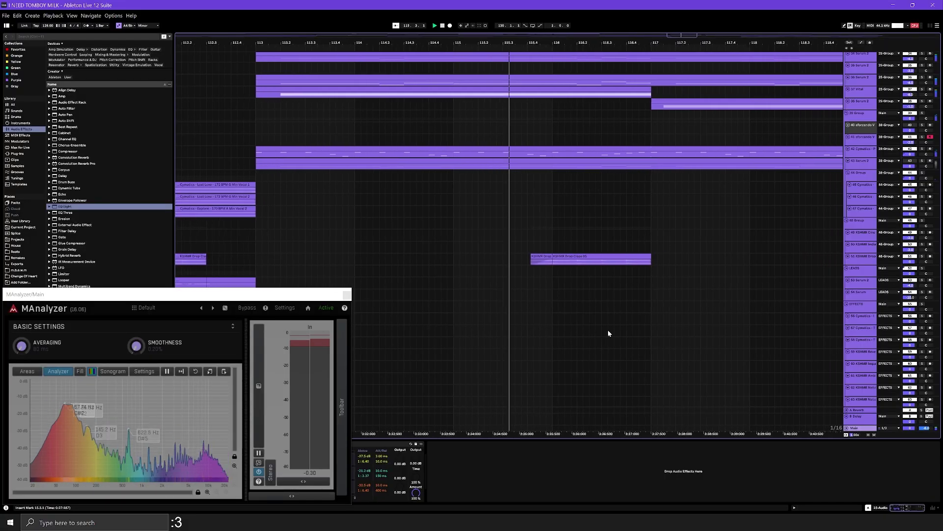
pyautogui.scroll(8, 630, 266)
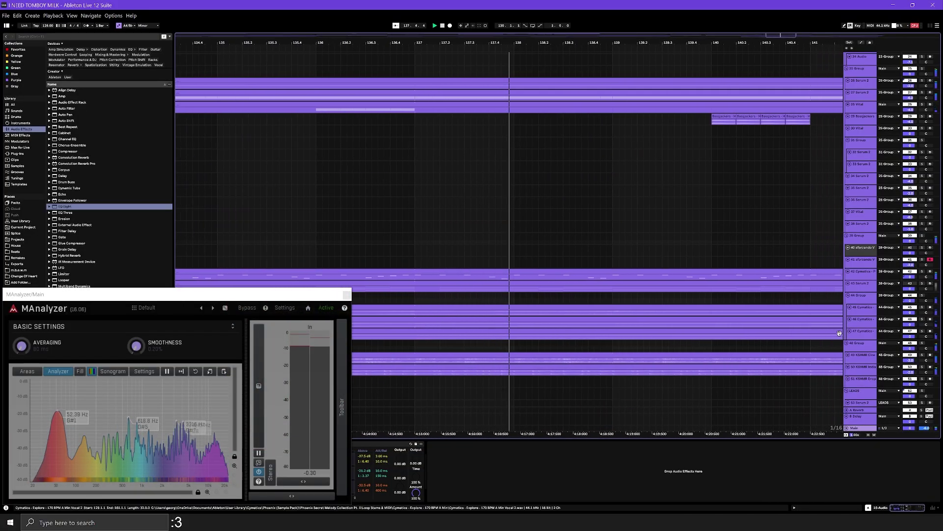
# Follow the playback from about bar 138 into the outro, examining the effects, drum and synth clips that lead to the song's end.
pyautogui.scroll(-5, 830, 337)
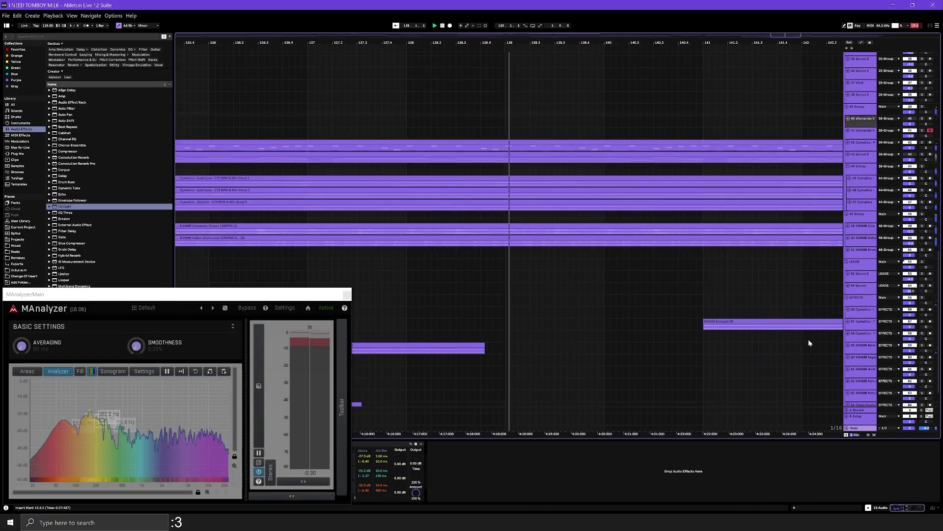
pyautogui.scroll(-2, 809, 339)
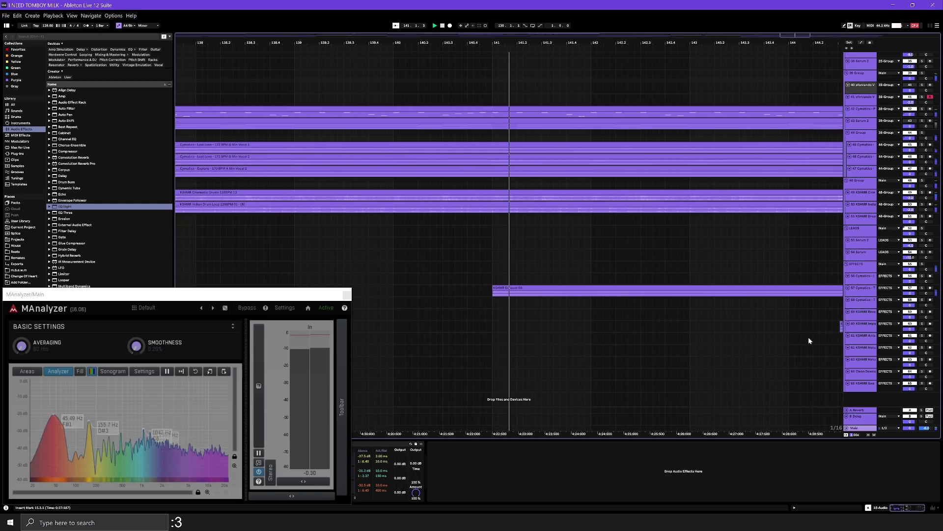
pyautogui.scroll(3, 808, 339)
pyautogui.scroll(4, 808, 339)
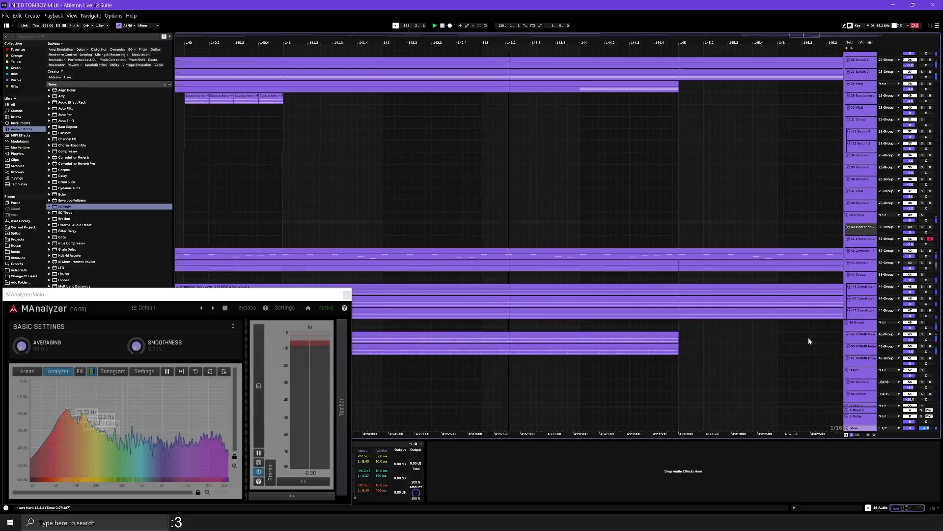
pyautogui.scroll(-2, 811, 336)
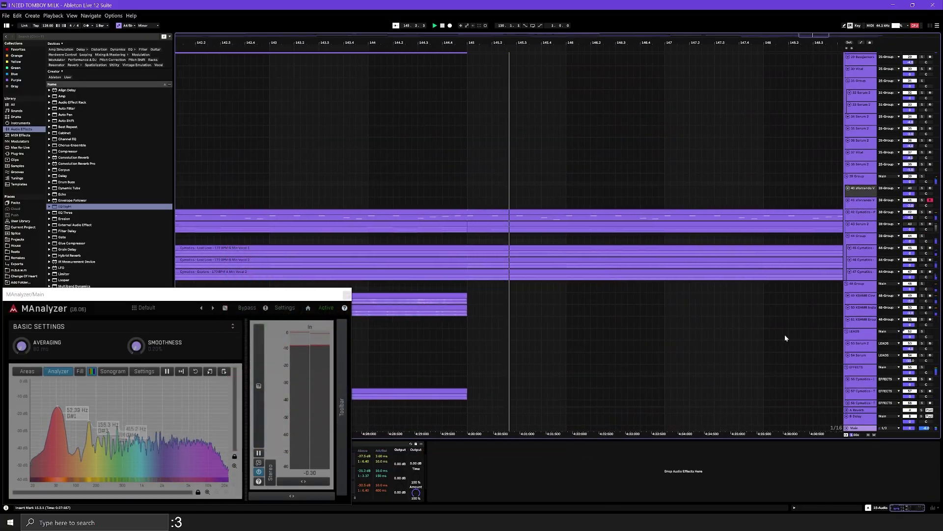
pyautogui.scroll(-10, 749, 309)
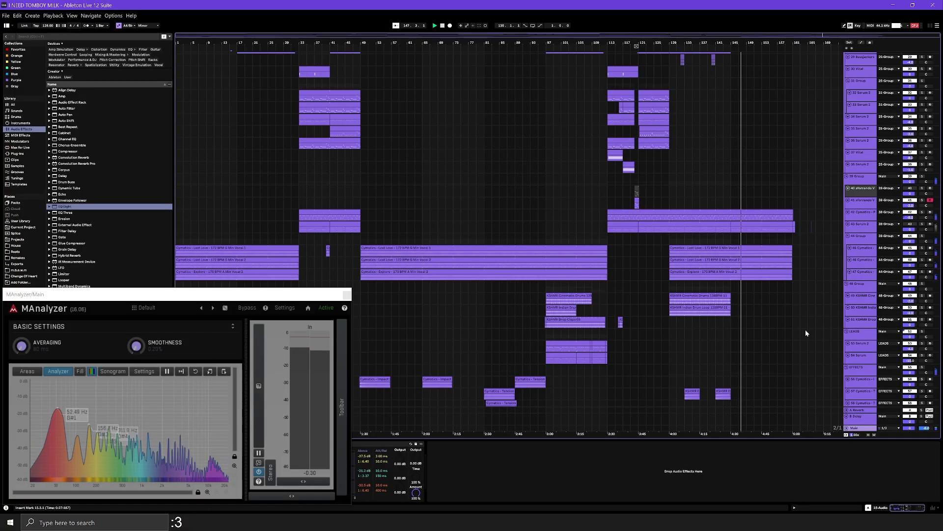
pyautogui.scroll(10, 804, 284)
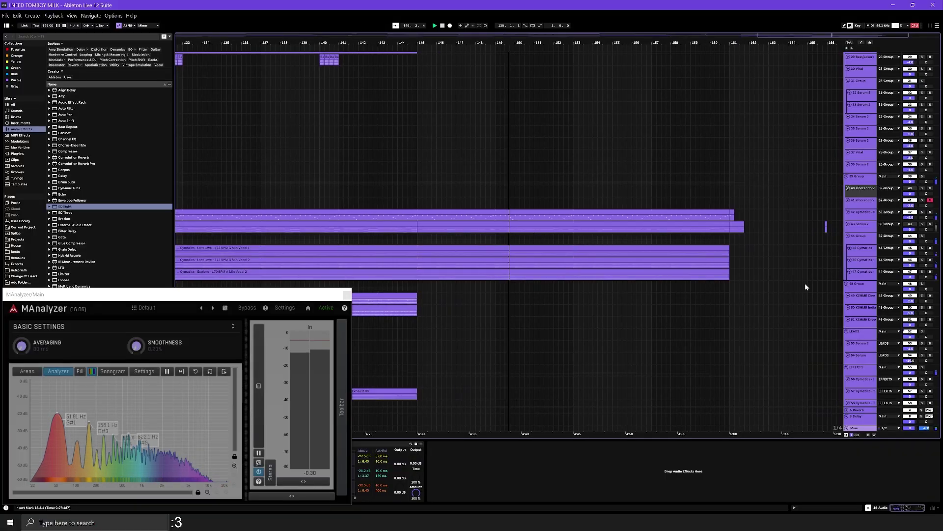
pyautogui.scroll(2, 805, 282)
pyautogui.scroll(3, 806, 284)
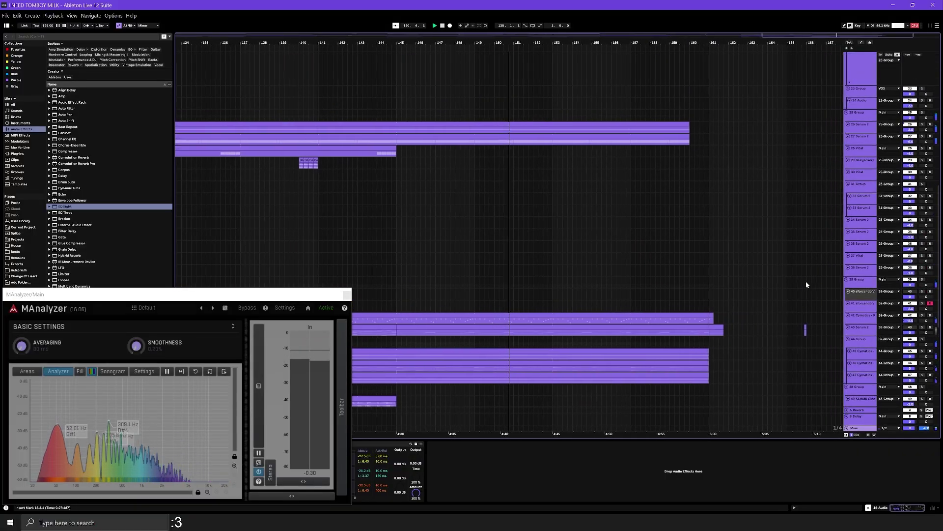
pyautogui.scroll(-1, 804, 284)
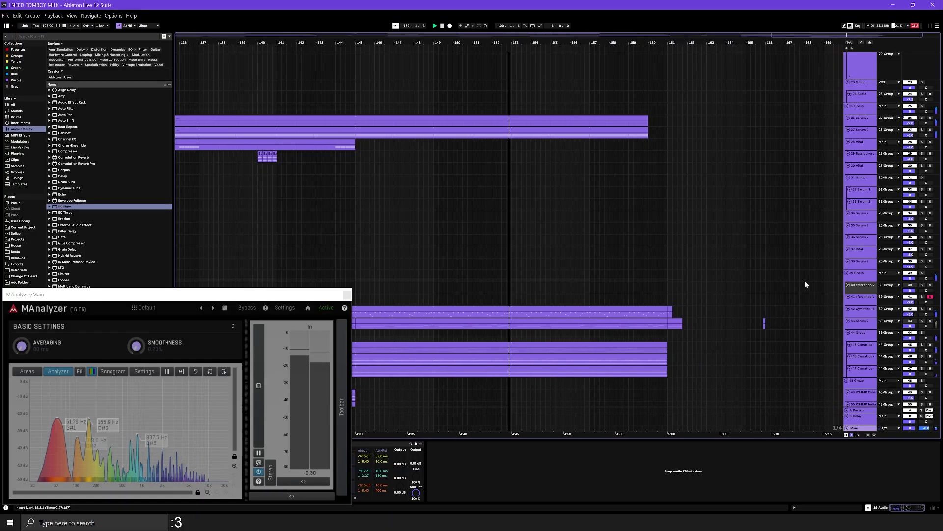
pyautogui.scroll(-9, 805, 282)
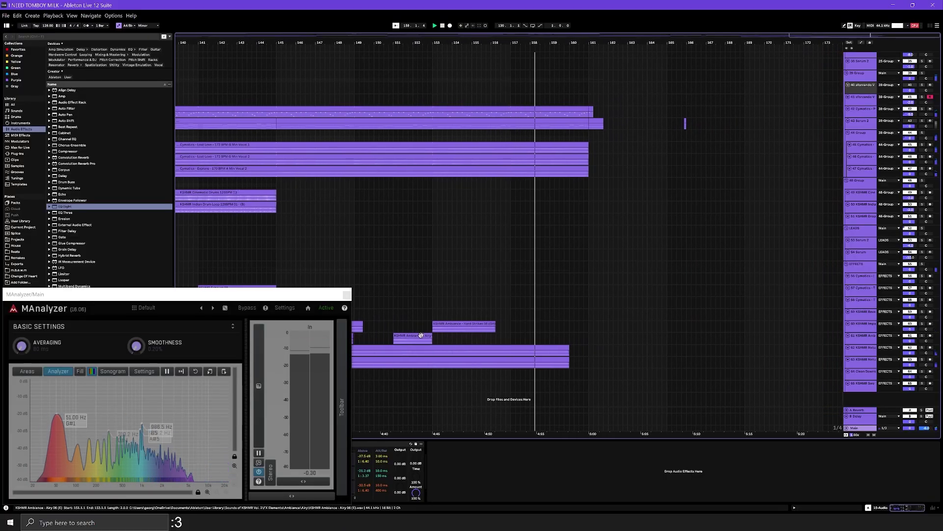
pyautogui.scroll(5, 443, 319)
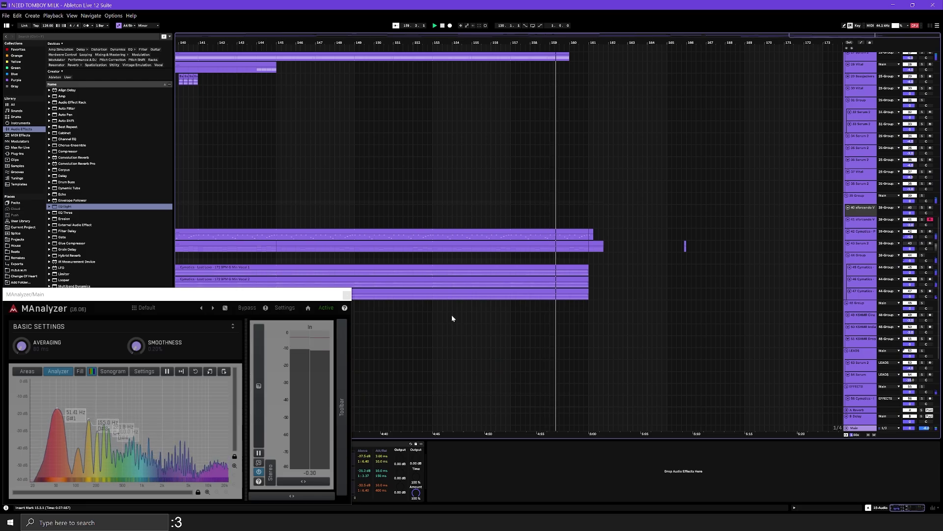